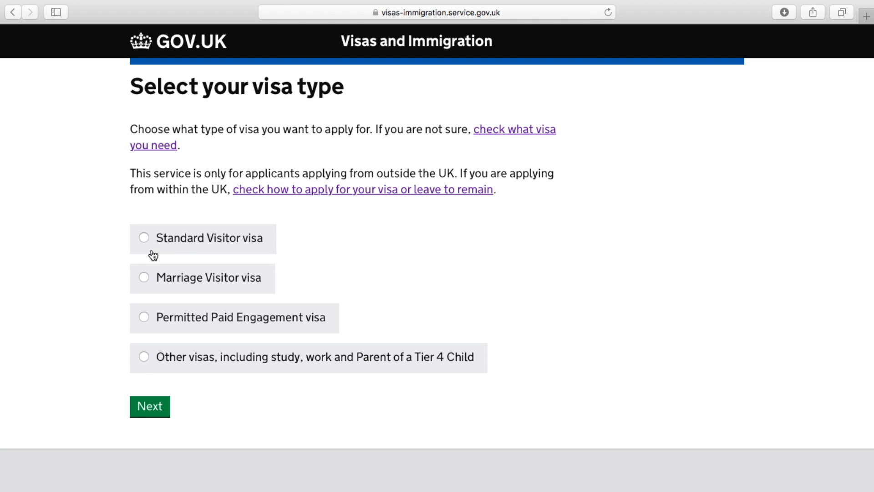
Choose the Standard Visitor visa and India as the country of application
click(144, 237)
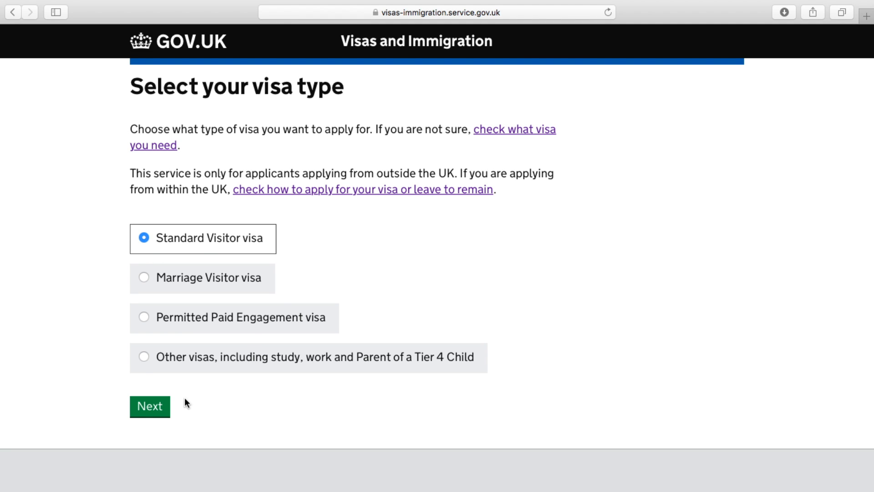
click(158, 407)
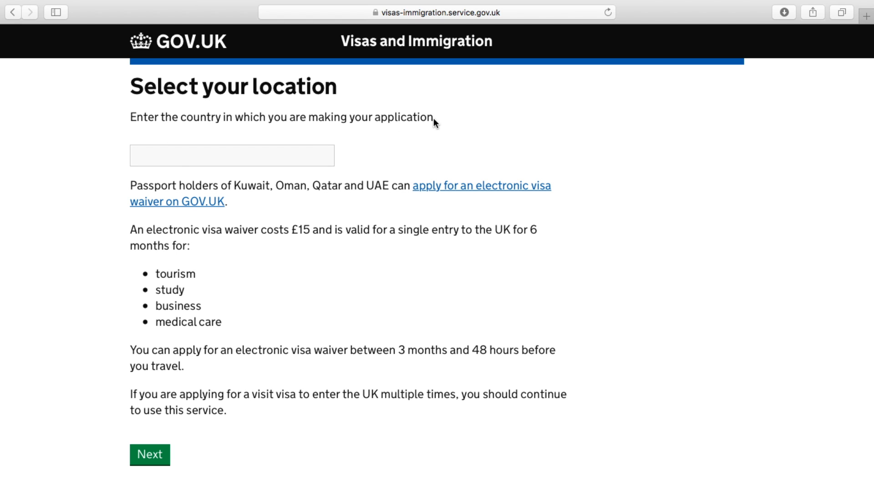
click(181, 160)
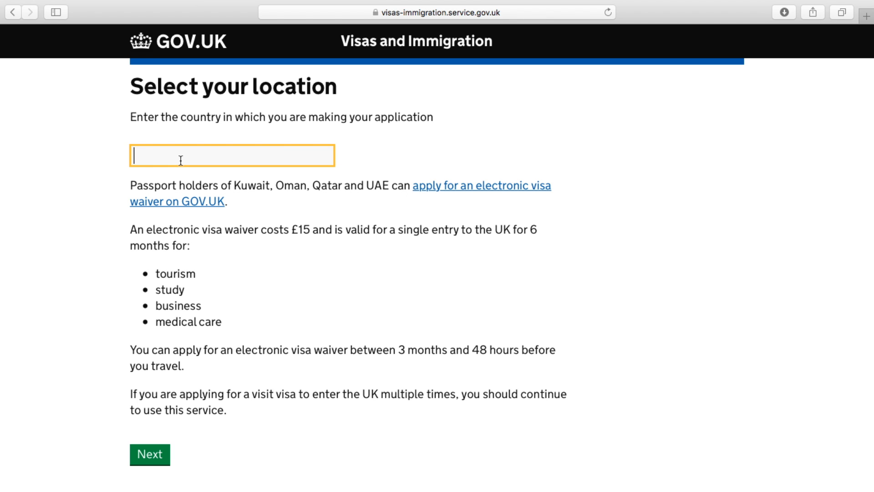
text(india)
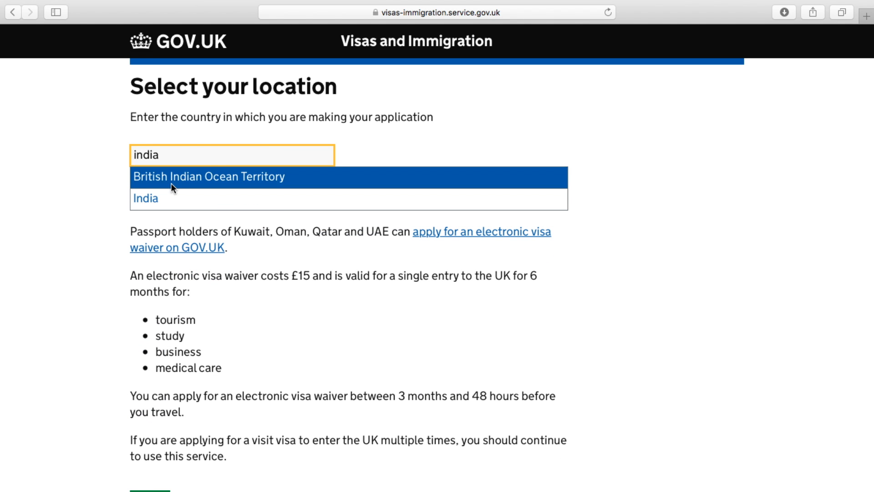
click(155, 195)
click(165, 448)
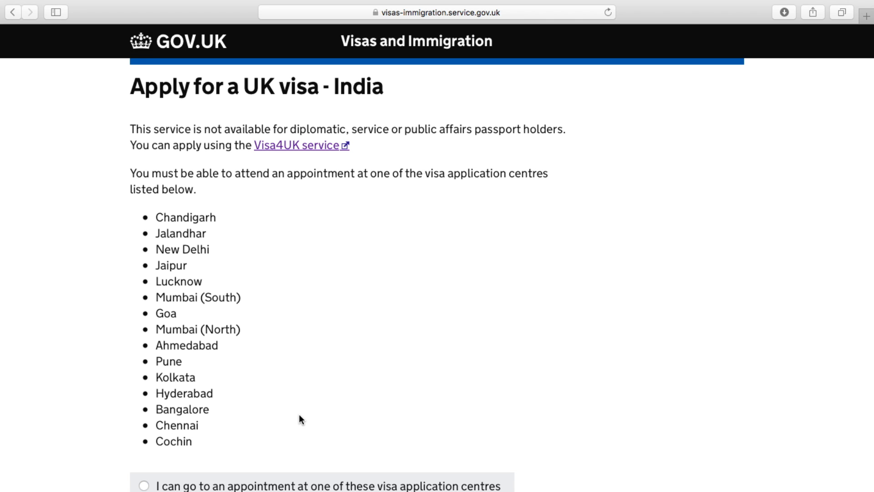
Confirm attending an appointment at a listed Indian visa centre and start the application
scroll(299, 415, down, 5)
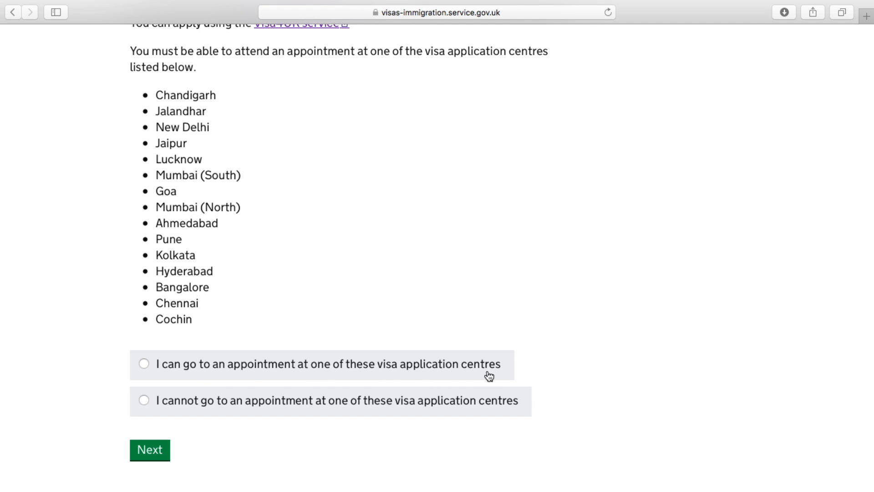
click(143, 362)
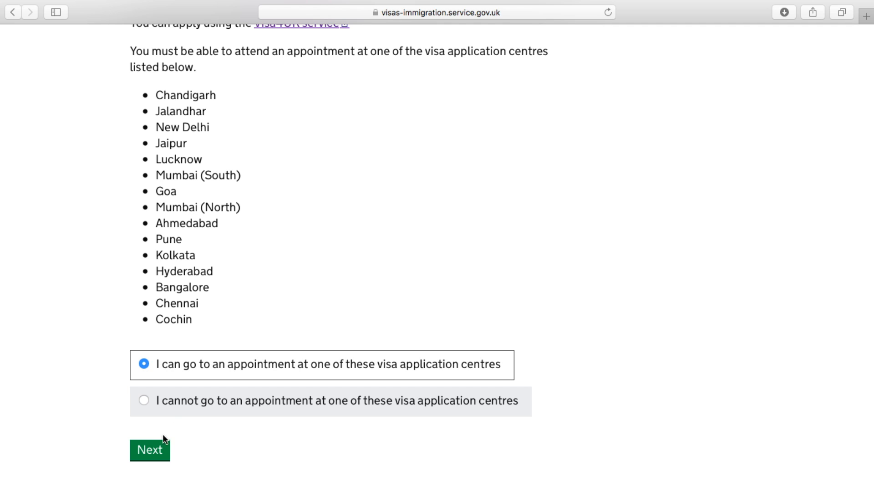
click(156, 443)
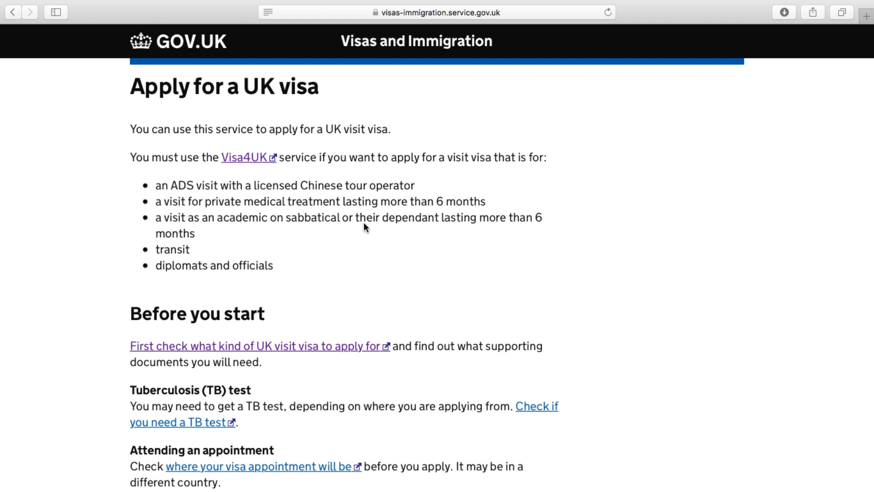
scroll(379, 286, down, 5)
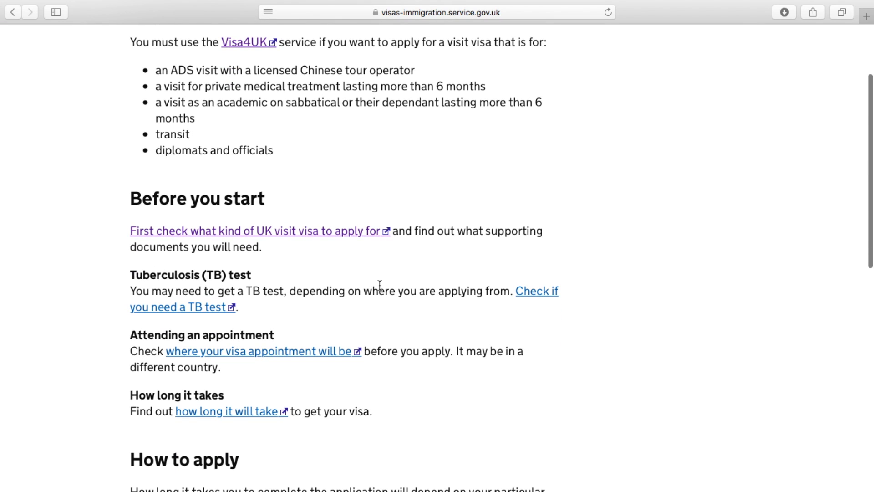
scroll(579, 338, down, 15)
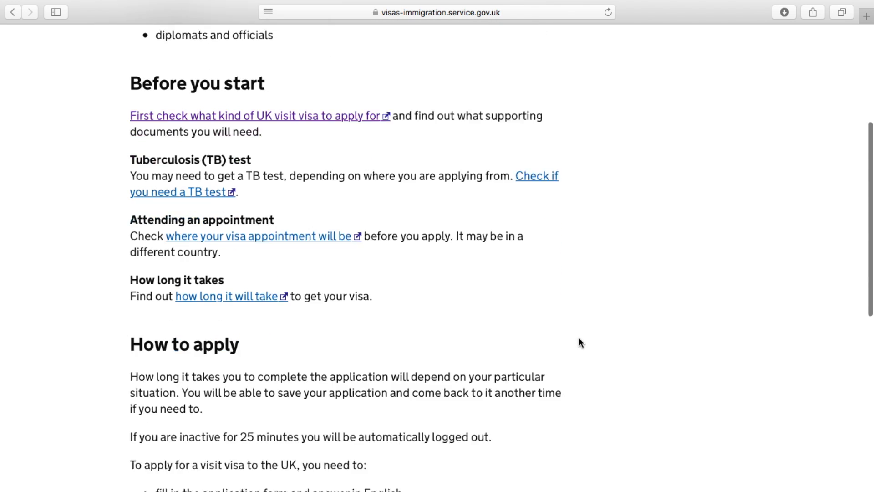
scroll(579, 340, down, 4)
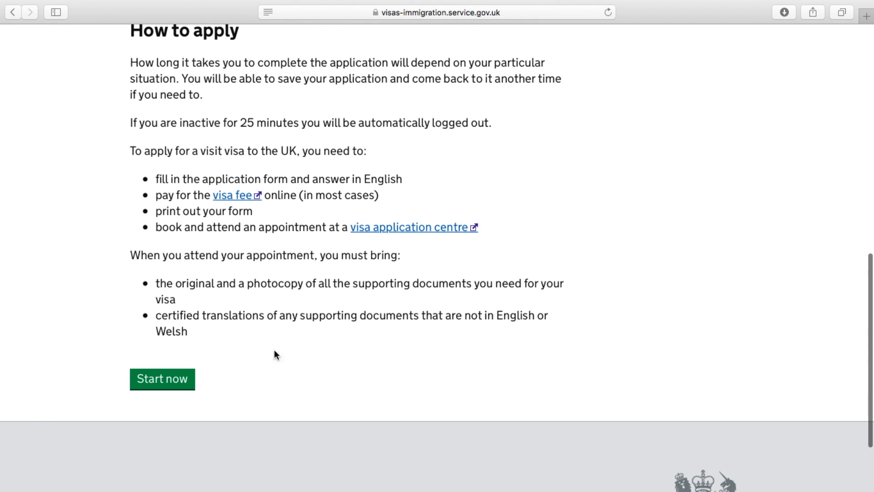
click(178, 381)
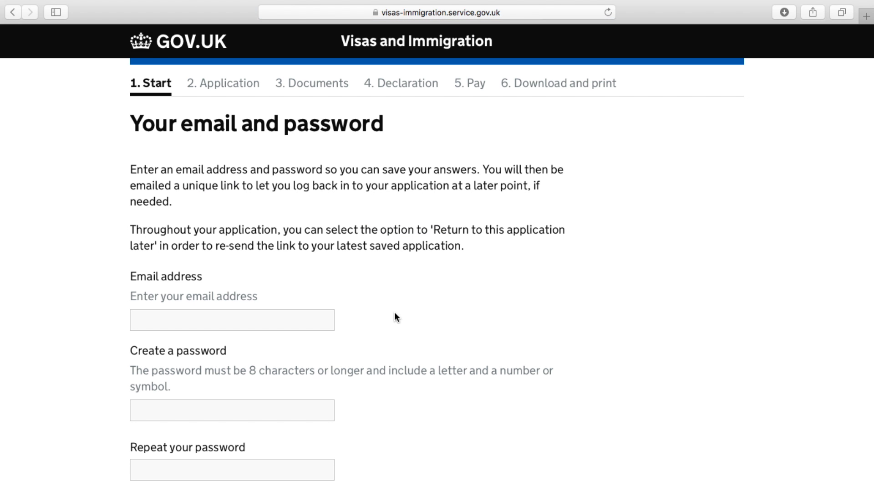
Enter the applicant's email address, correcting its domain ending
scroll(394, 314, down, 4)
scroll(396, 315, up, 5)
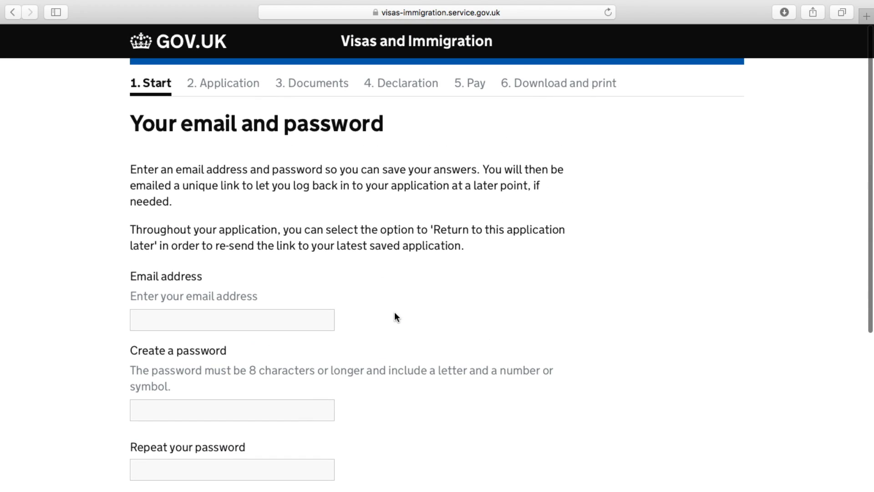
click(166, 319)
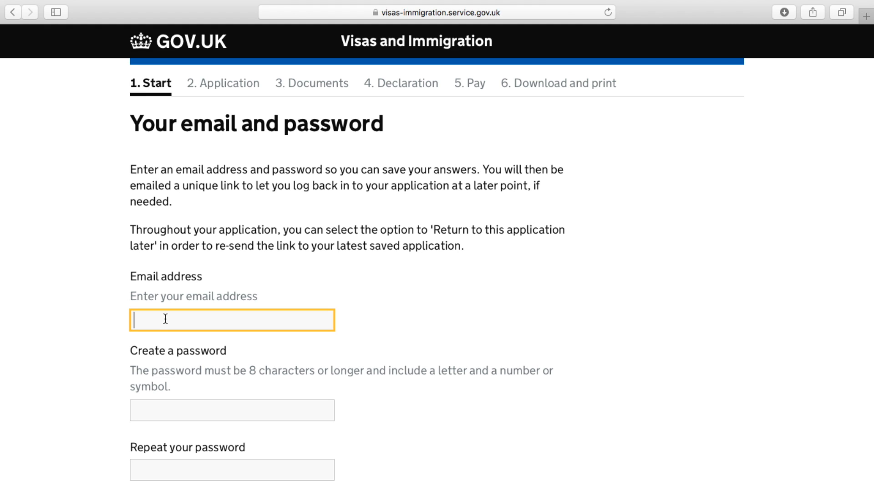
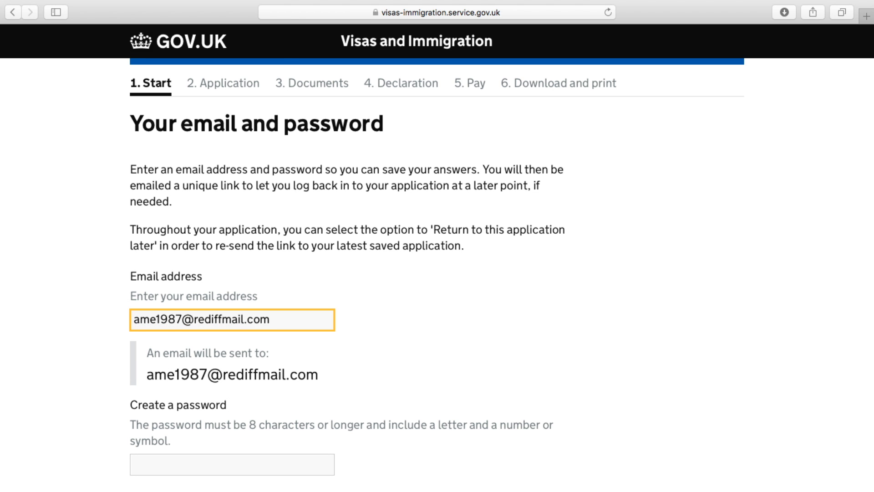
scroll(113, 354, down, 4)
Create and repeat the account password, save, and decline Safari's password saving
click(164, 346)
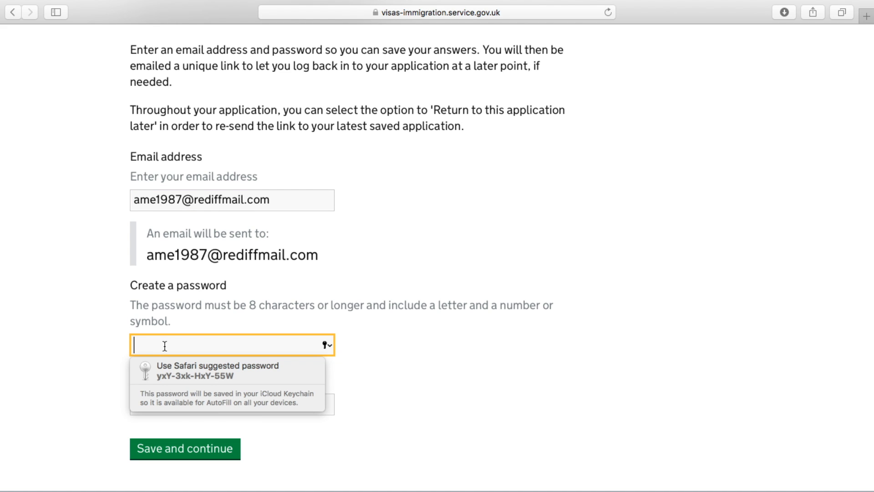
text(12345678)
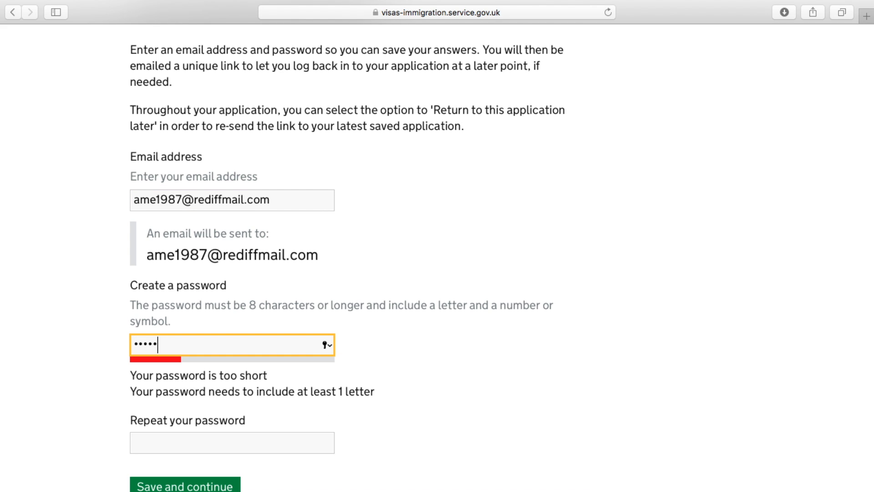
text(a)
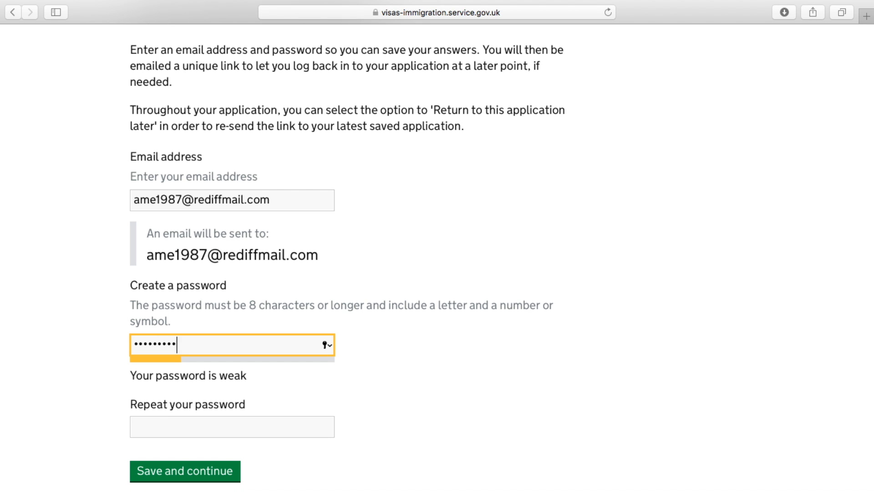
click(161, 424)
text(12345)
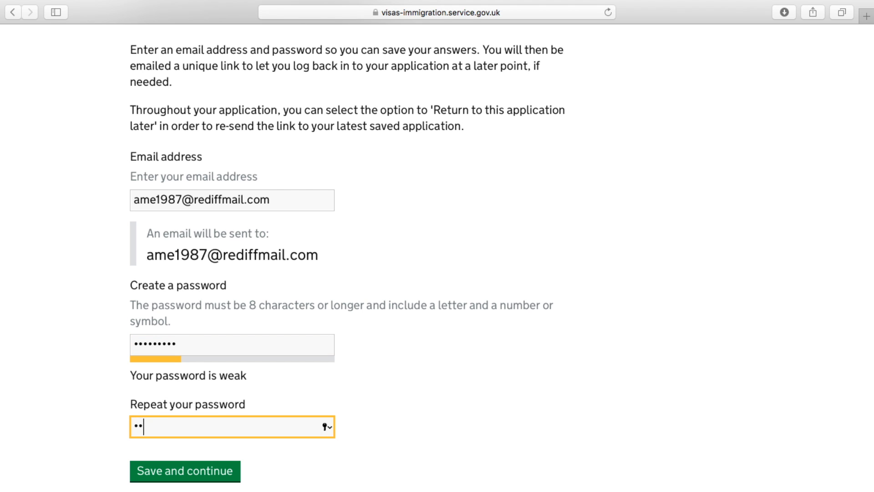
text(678a)
scroll(194, 415, down, 3)
click(194, 416)
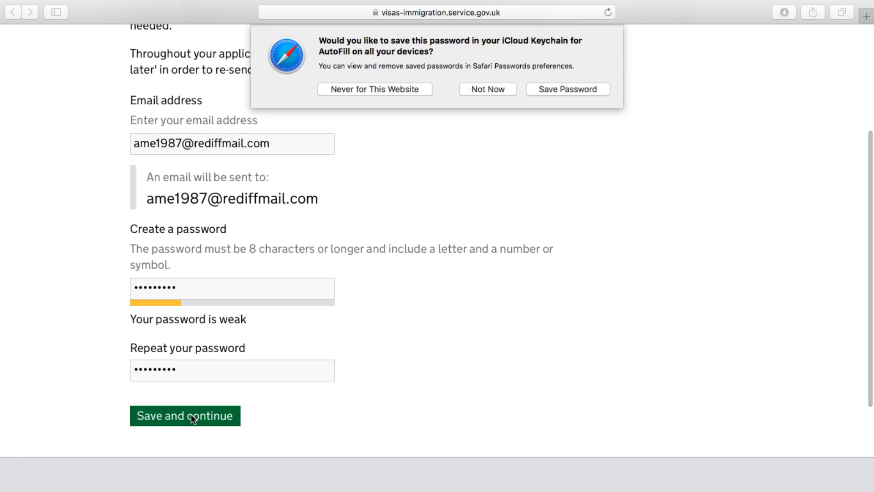
click(489, 86)
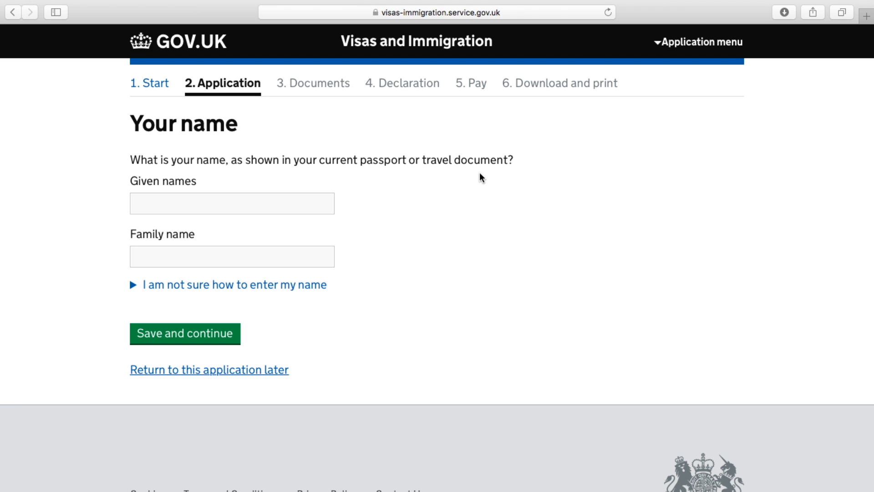
Save the applicant's given and family names, and answer No to other names
click(246, 206)
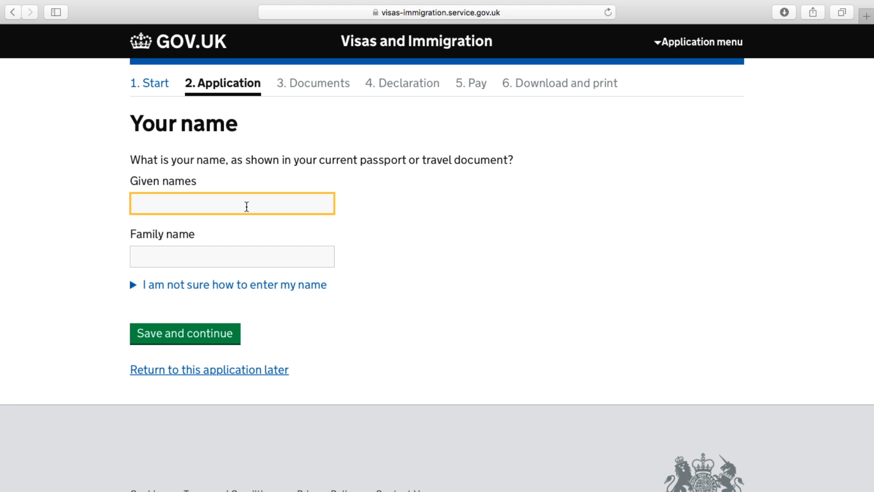
click(191, 255)
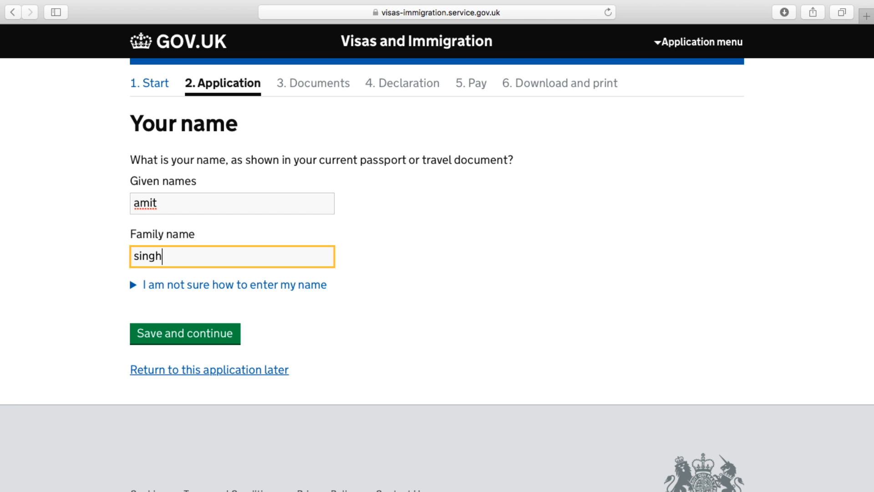
click(187, 334)
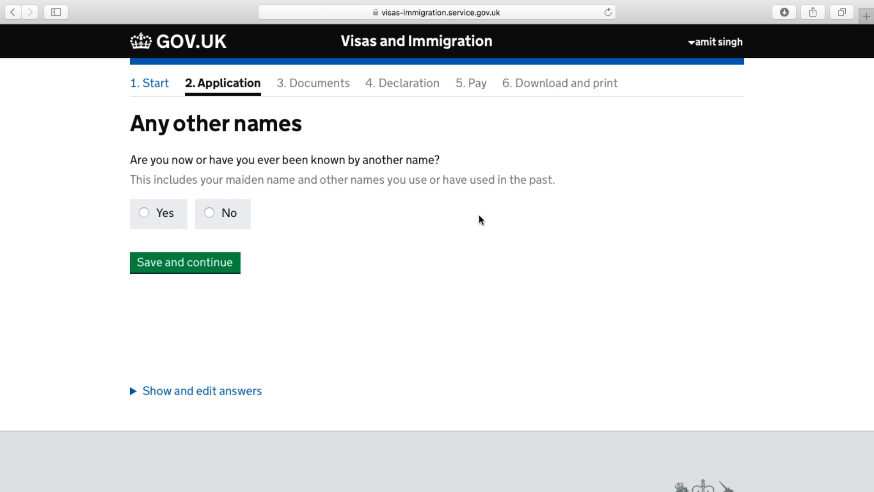
click(209, 214)
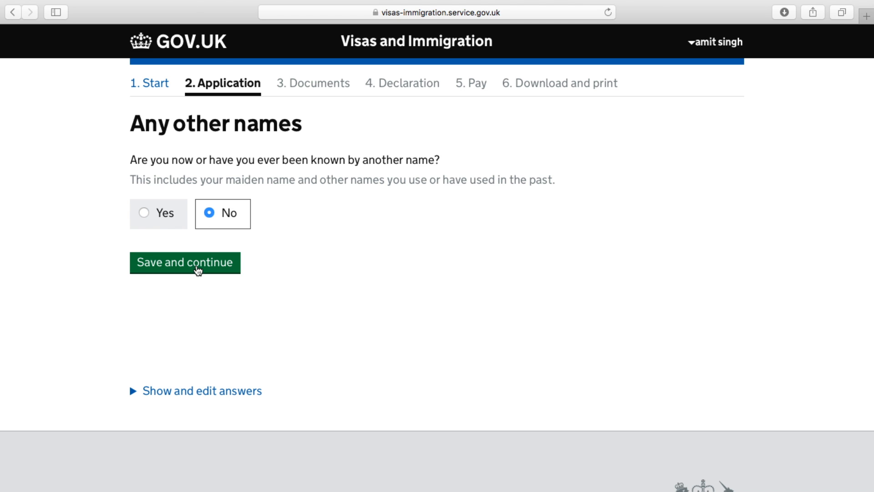
click(198, 269)
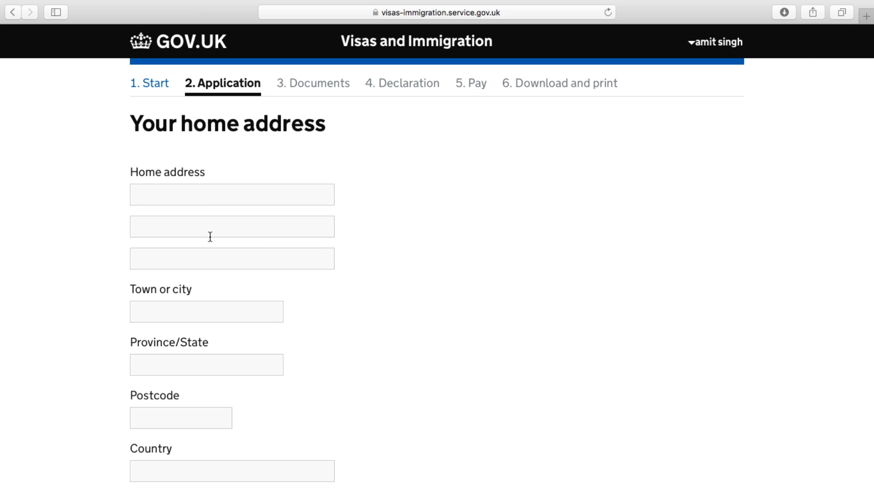
Enter the three home address lines and the town or city
click(207, 199)
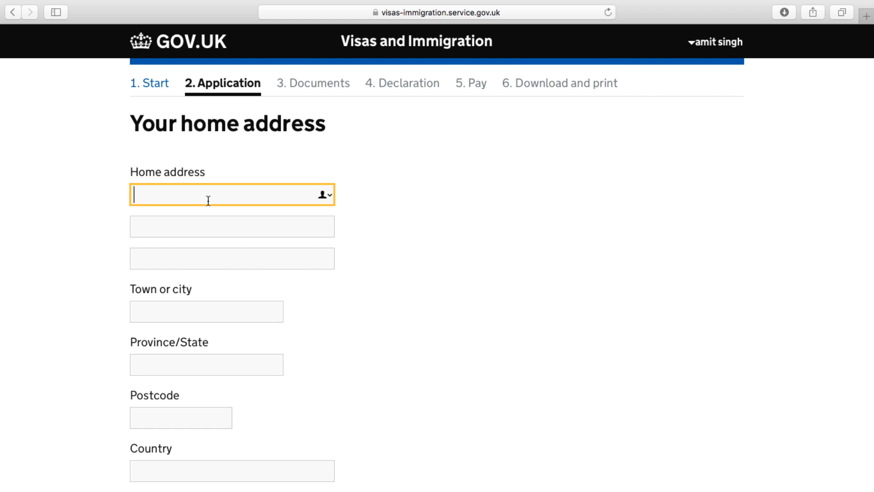
click(192, 223)
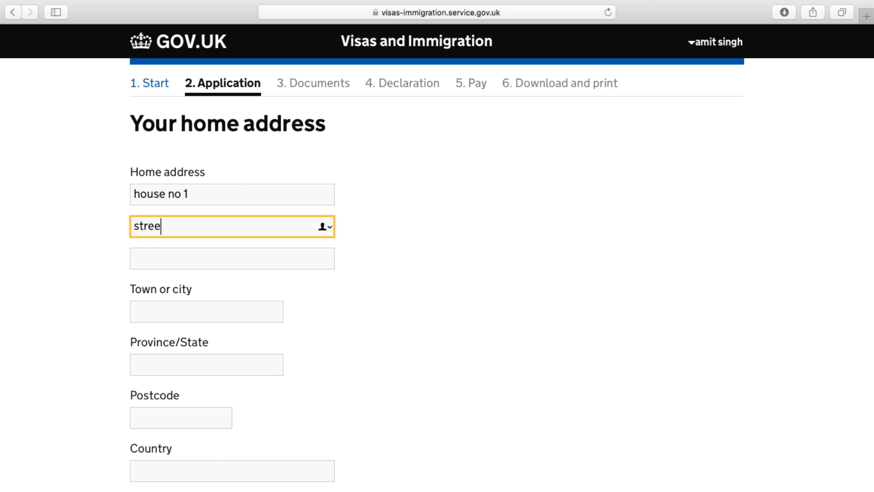
click(146, 263)
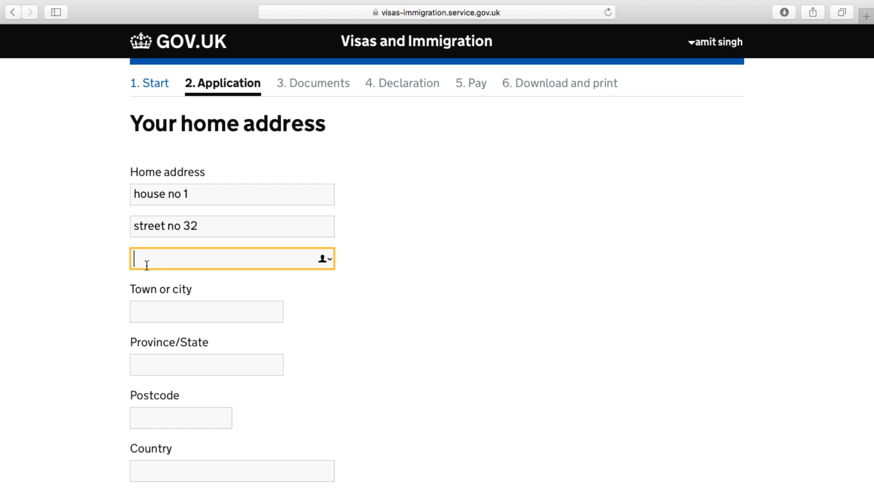
click(145, 312)
text(new delhi)
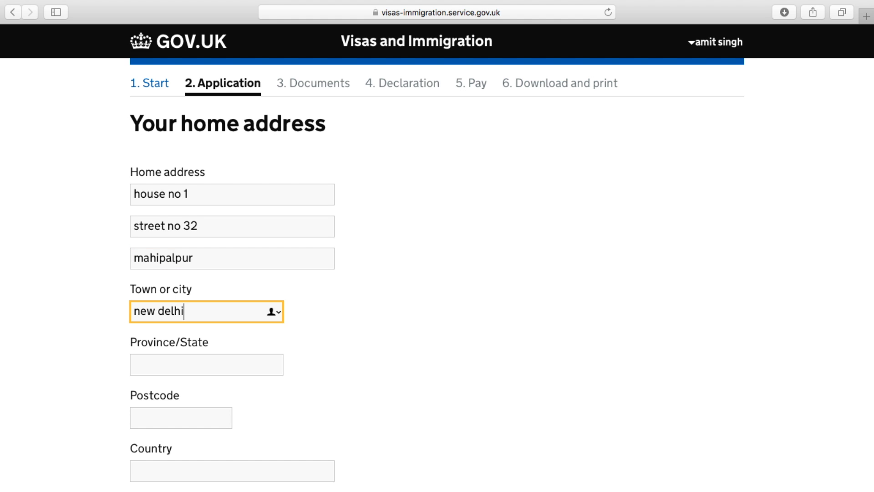
Add the state, postcode and country India, then save the home address
scroll(138, 346, down, 3)
click(167, 254)
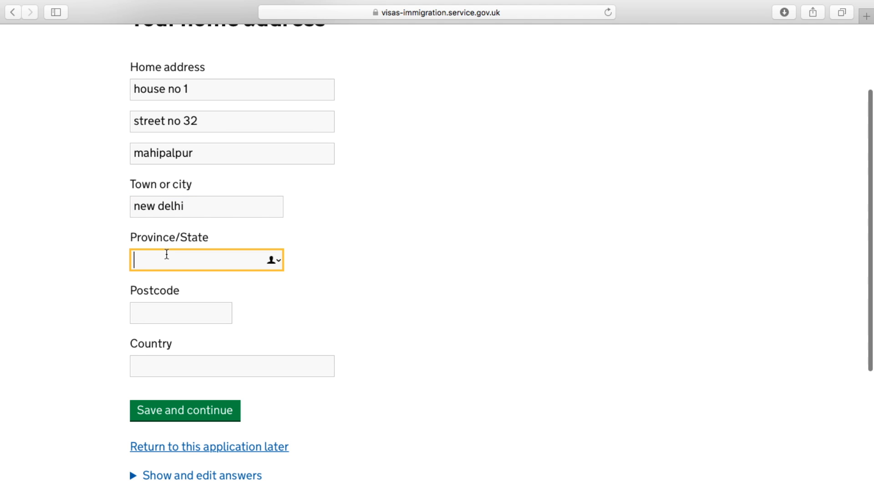
text(delhi)
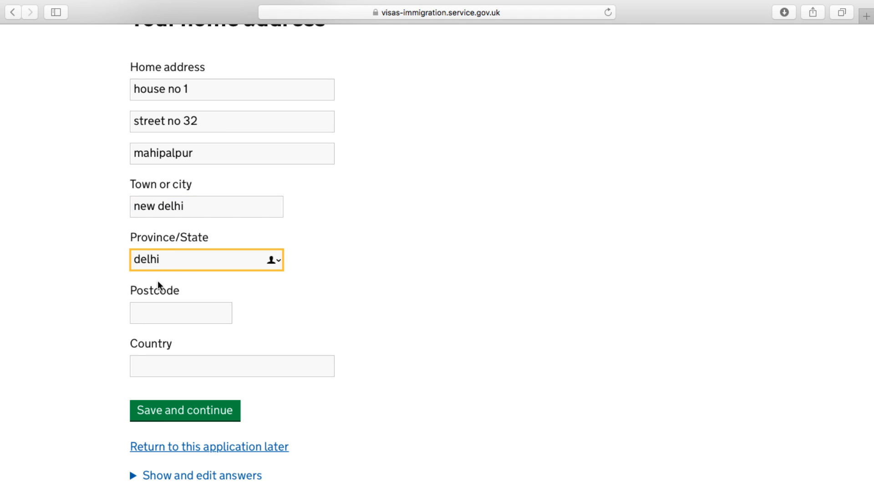
click(154, 319)
text(110037)
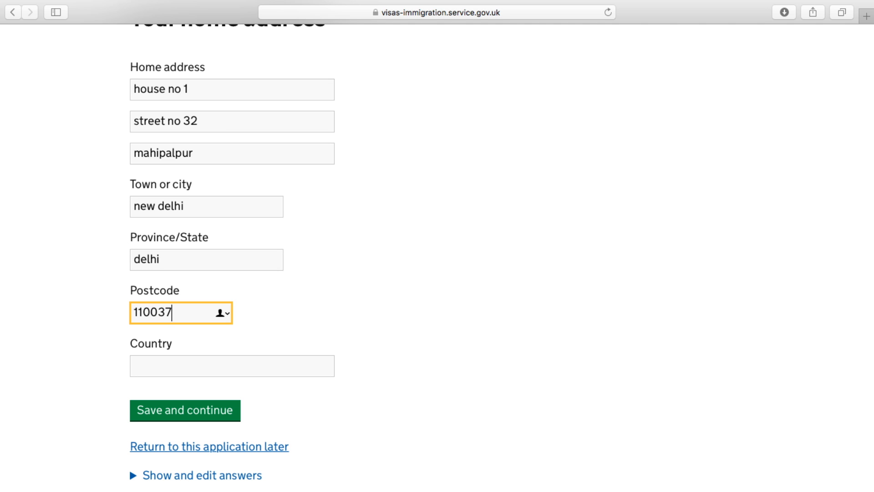
click(165, 375)
text(india)
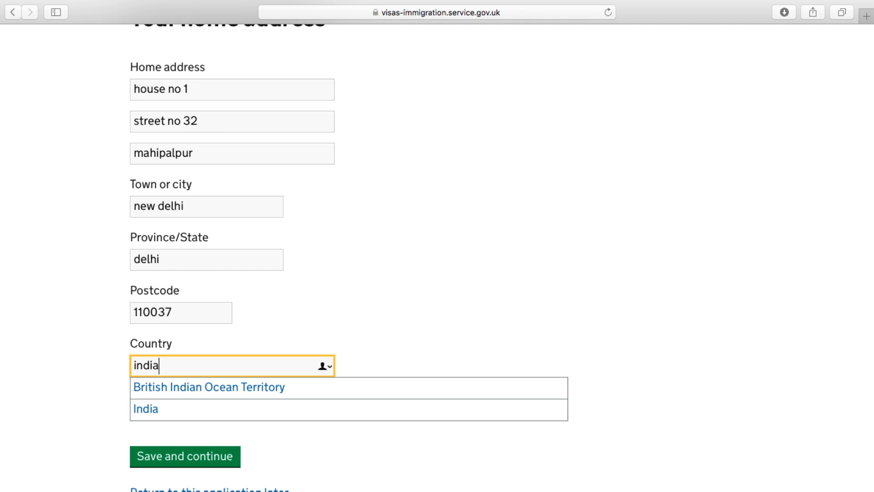
click(139, 408)
click(172, 413)
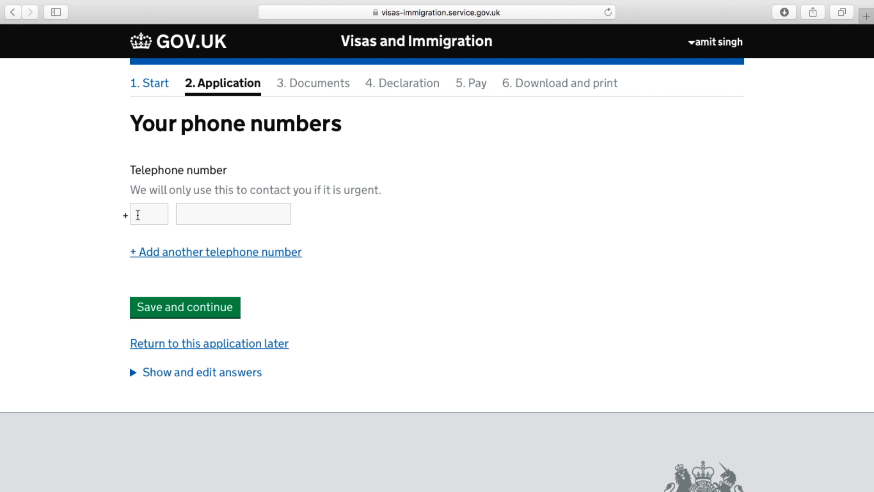
click(138, 215)
Save the applicant's phone number with country code 91
text(91)
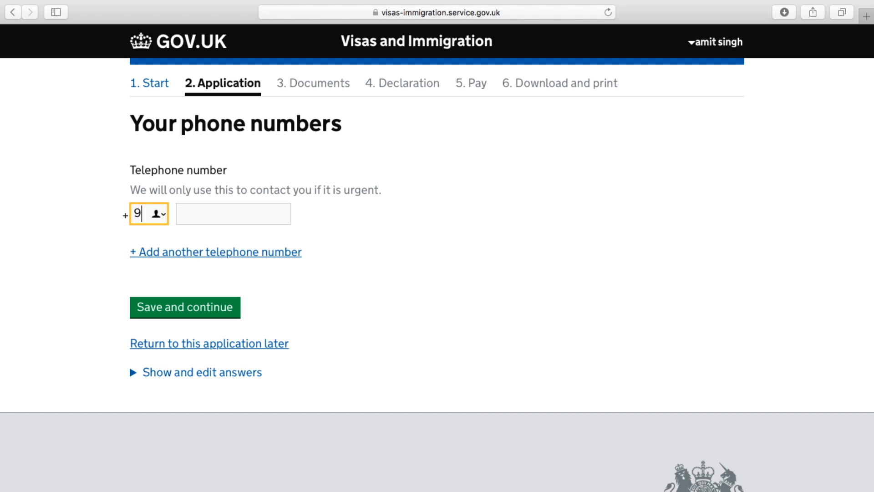
click(225, 213)
text(12345678)
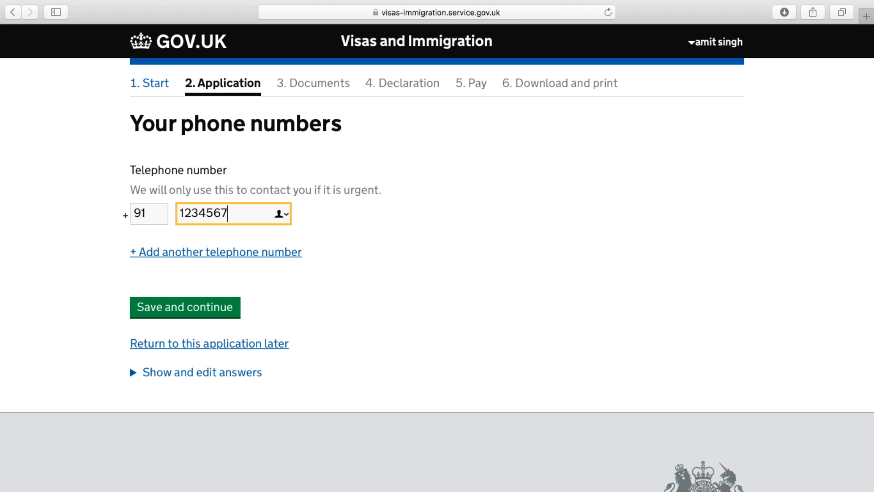
click(200, 312)
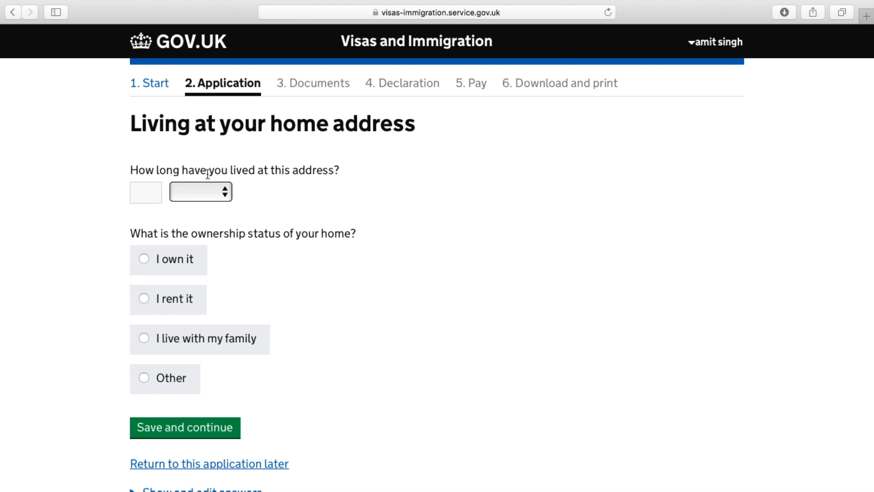
Record living at the address for 5 years in a home they own
click(198, 189)
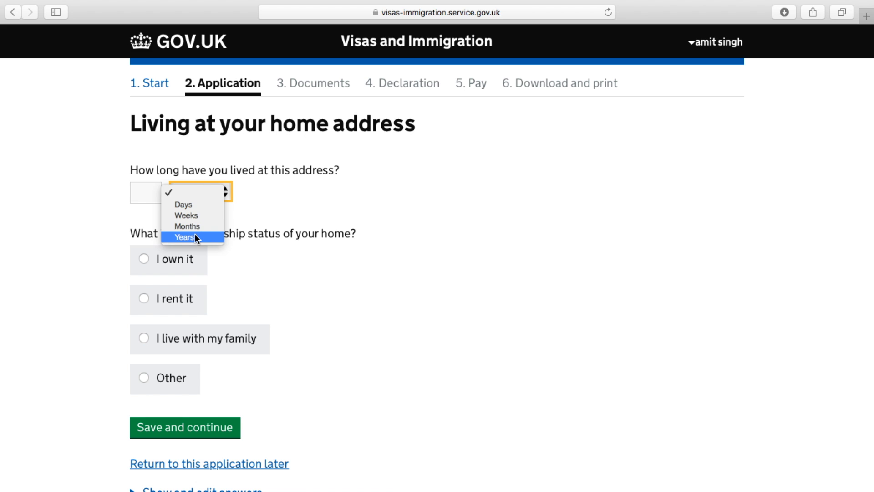
click(195, 236)
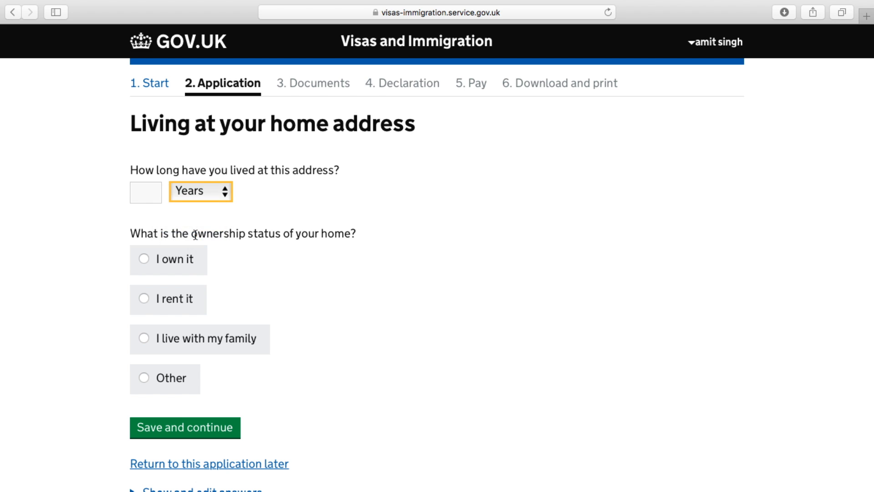
click(143, 194)
text(5)
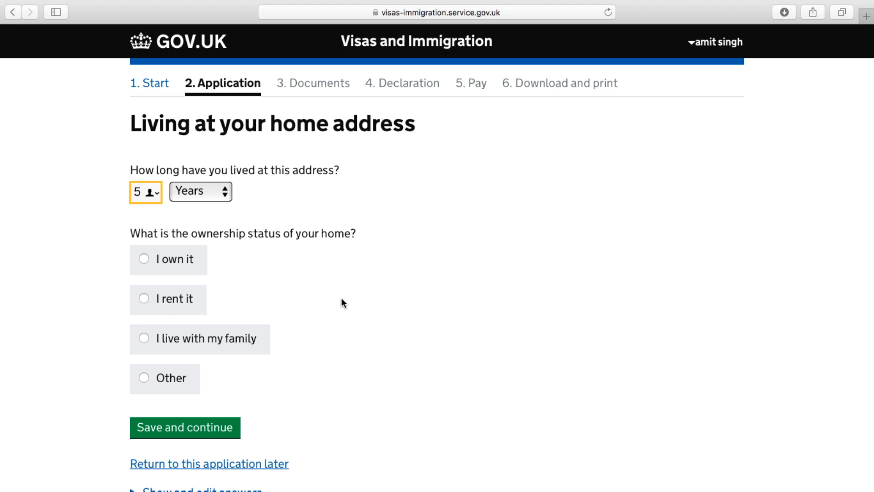
scroll(342, 302, down, 3)
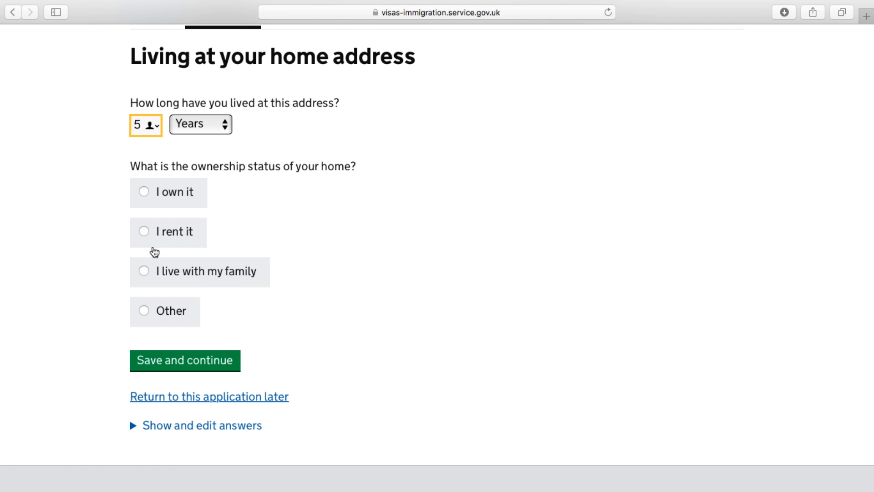
click(144, 193)
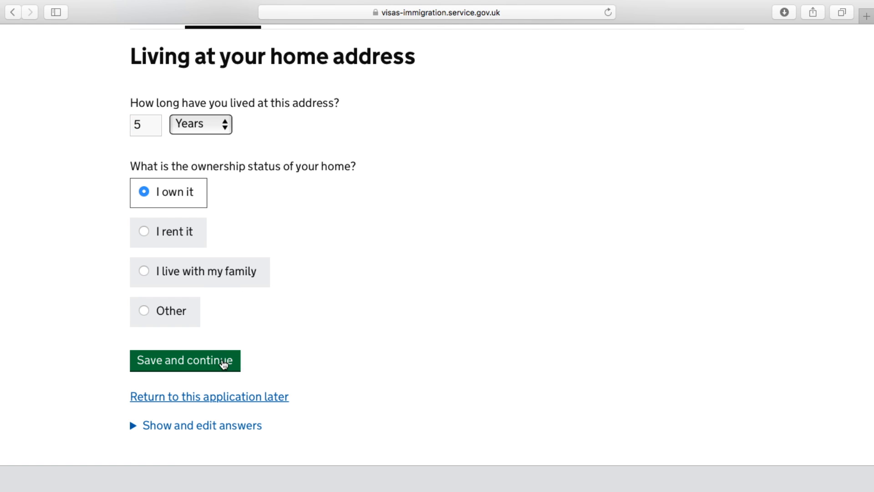
click(217, 363)
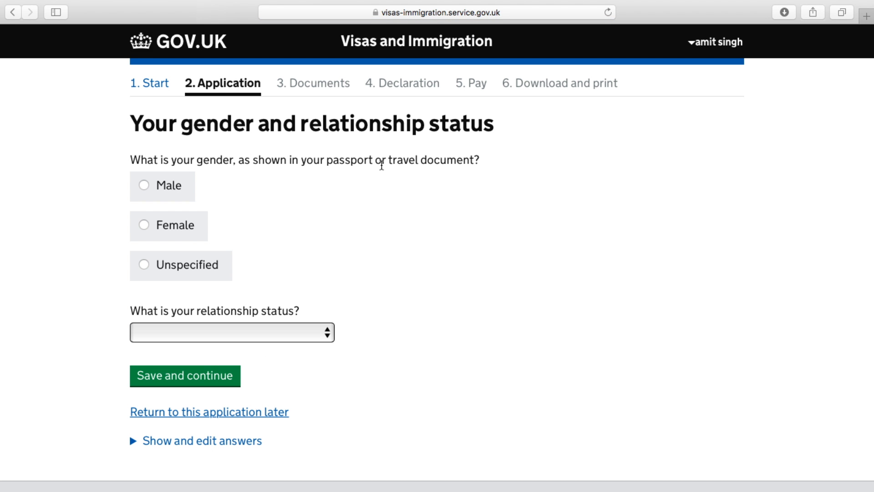
Set gender to Male and relationship status to Married or a civil partner
click(144, 186)
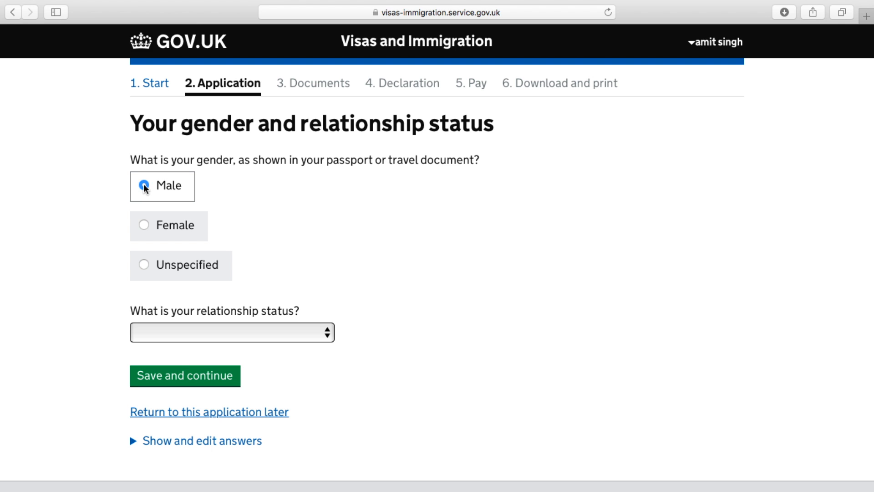
scroll(375, 258, down, 3)
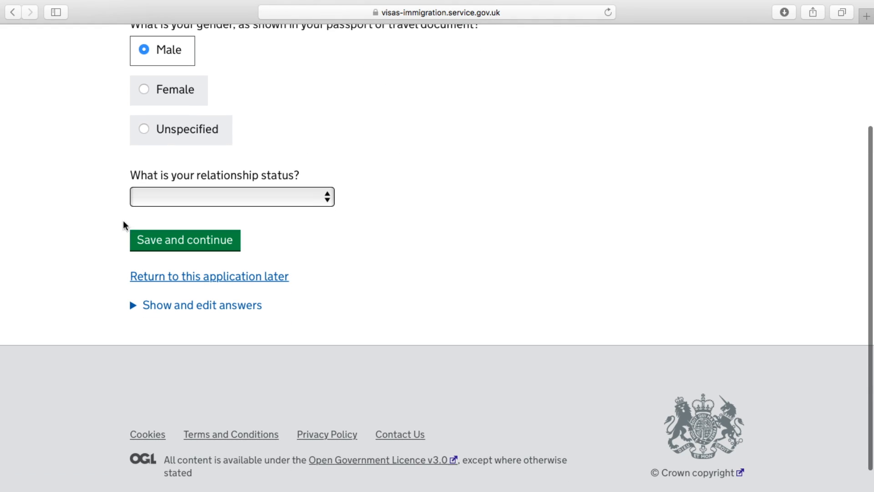
click(263, 198)
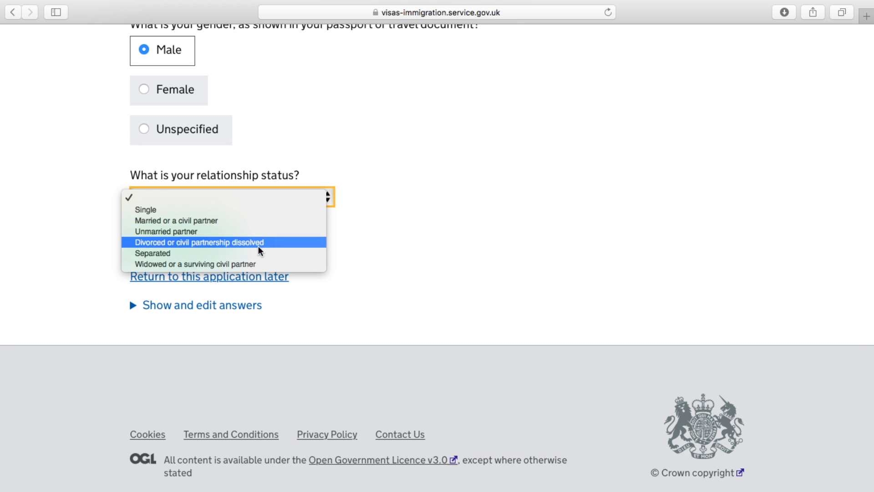
click(257, 223)
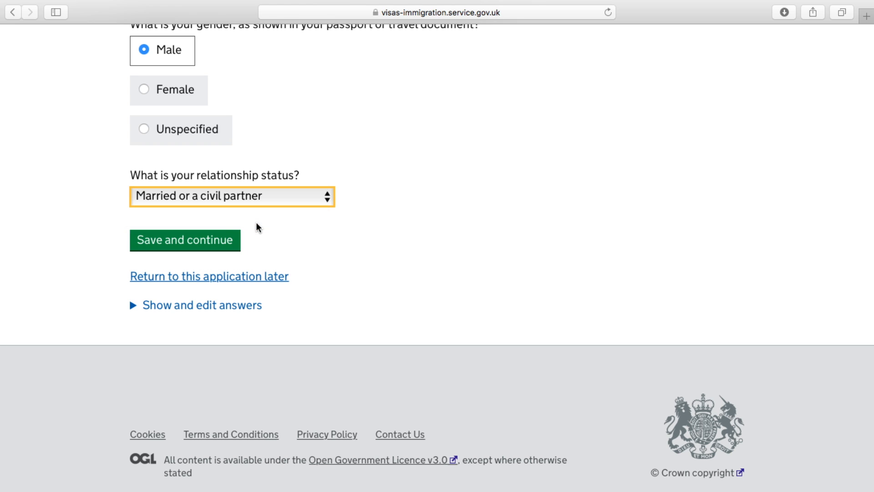
click(206, 245)
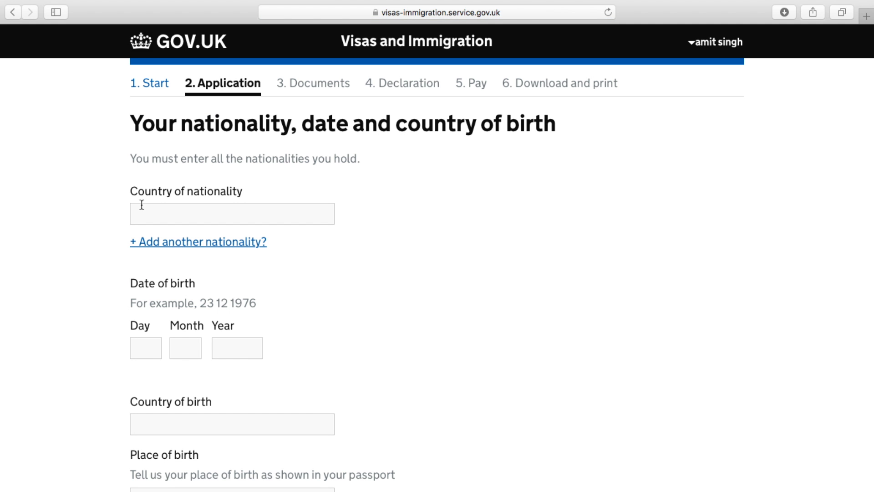
click(194, 213)
text(india)
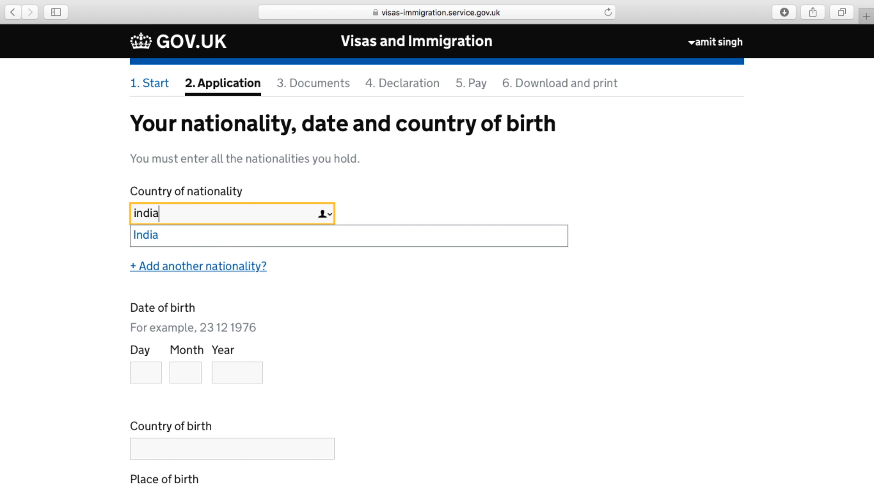
click(163, 233)
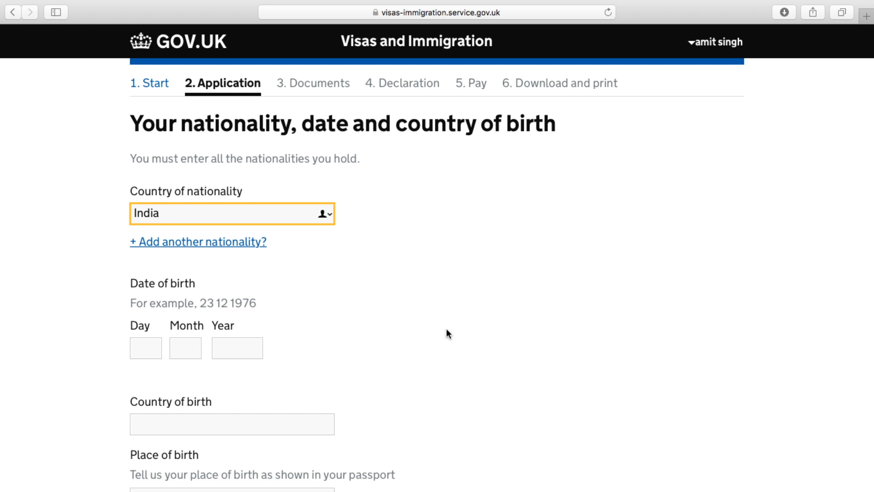
scroll(399, 344, down, 3)
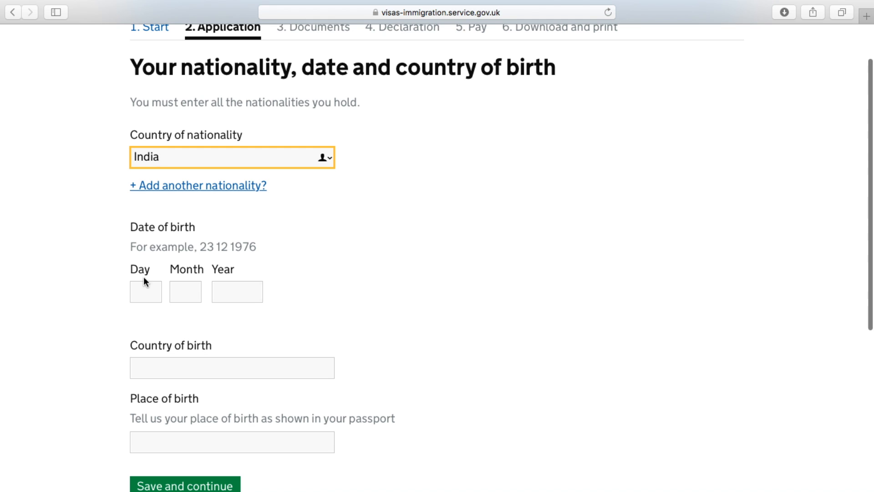
click(137, 290)
text(20)
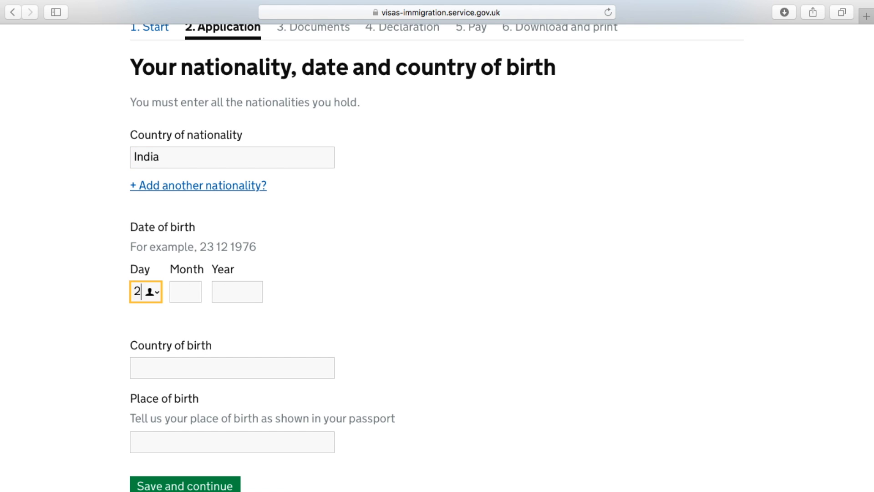
click(189, 292)
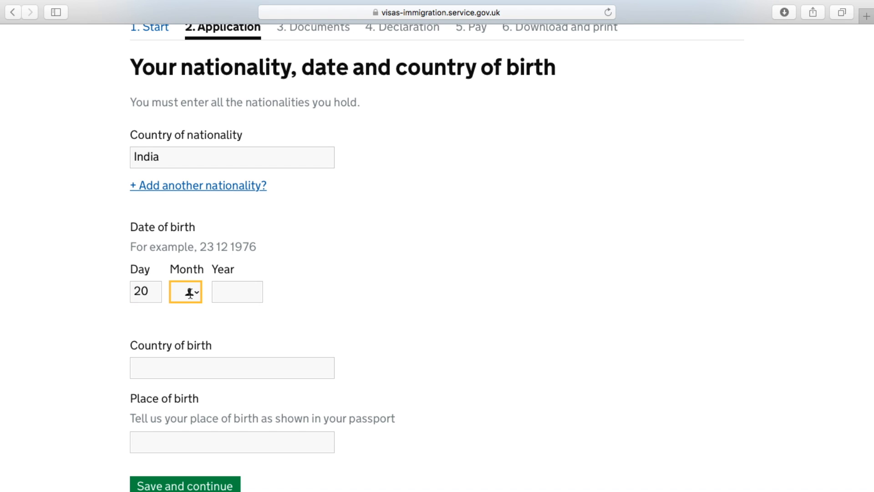
text(03)
click(224, 292)
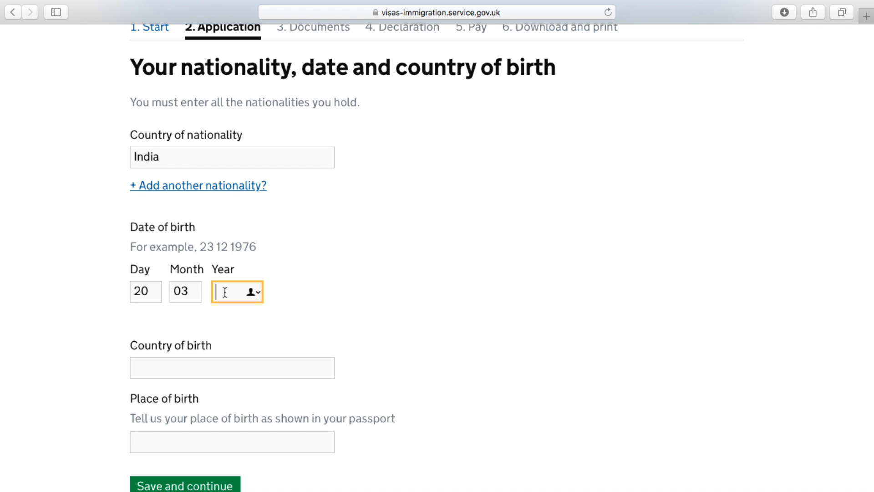
text(1989)
Set country of birth to India and place of birth to new delhi, then save
scroll(437, 255, down, 3)
click(204, 313)
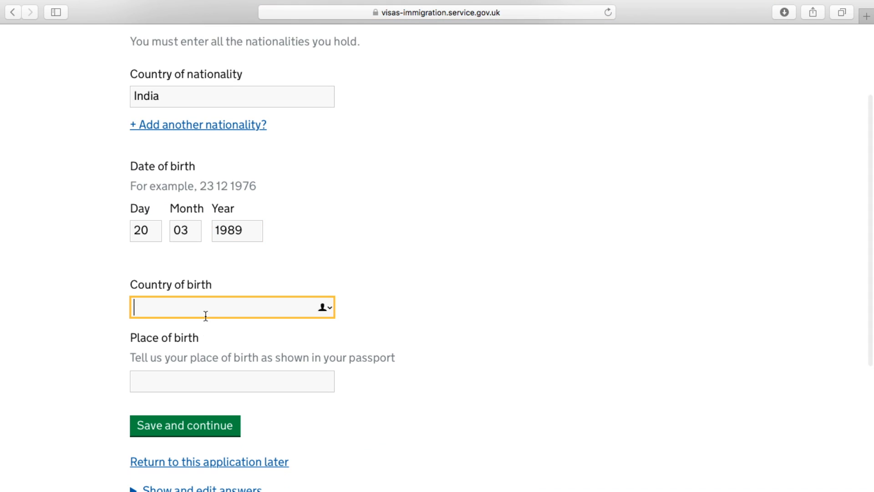
text(indi)
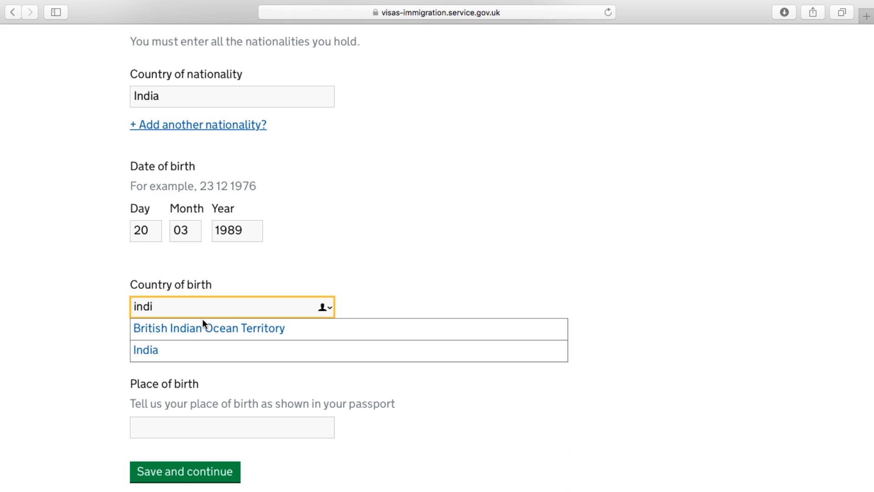
click(172, 347)
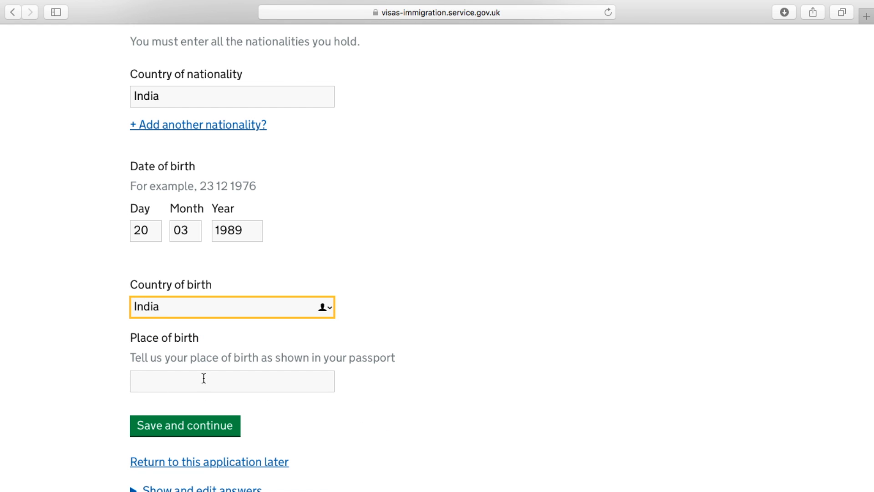
scroll(203, 376, down, 2)
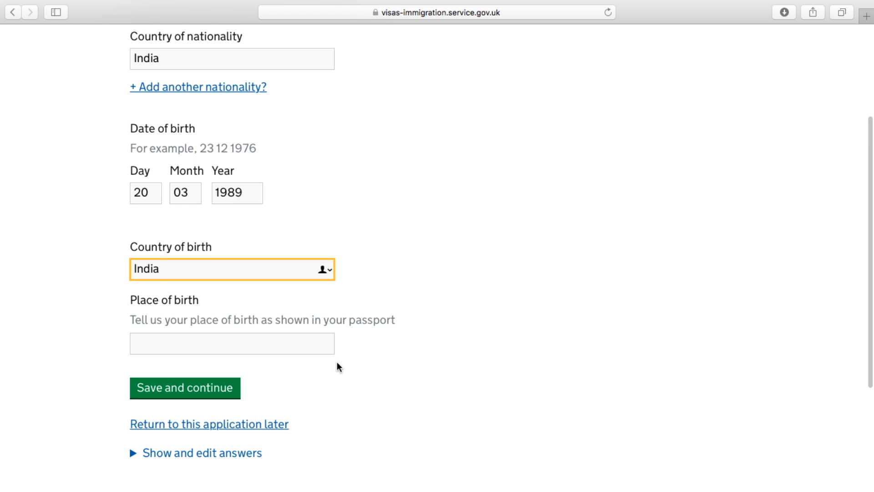
click(299, 339)
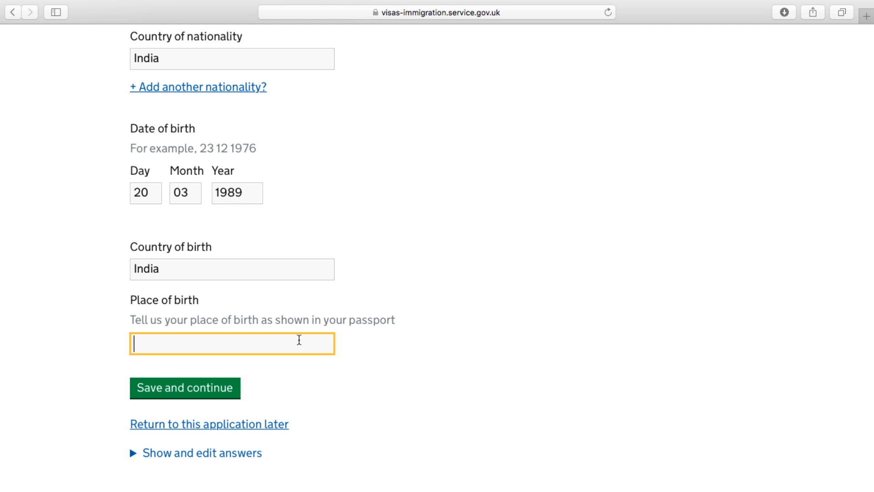
text(new delhi)
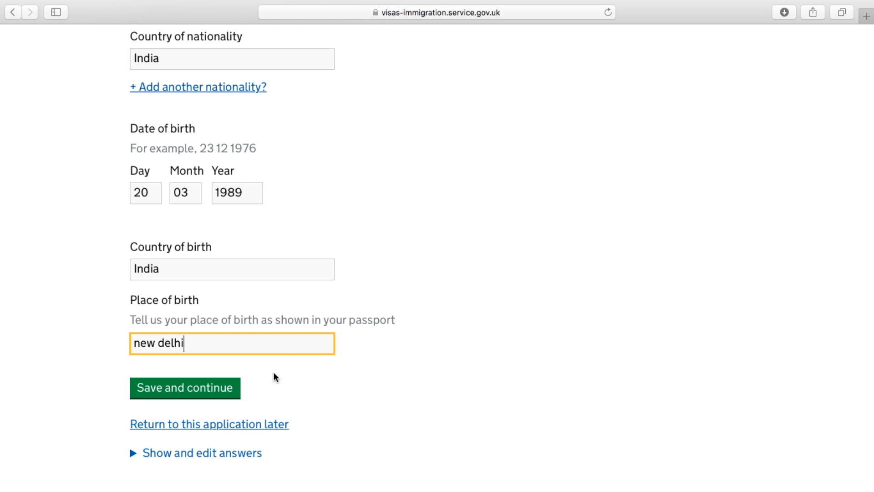
click(234, 390)
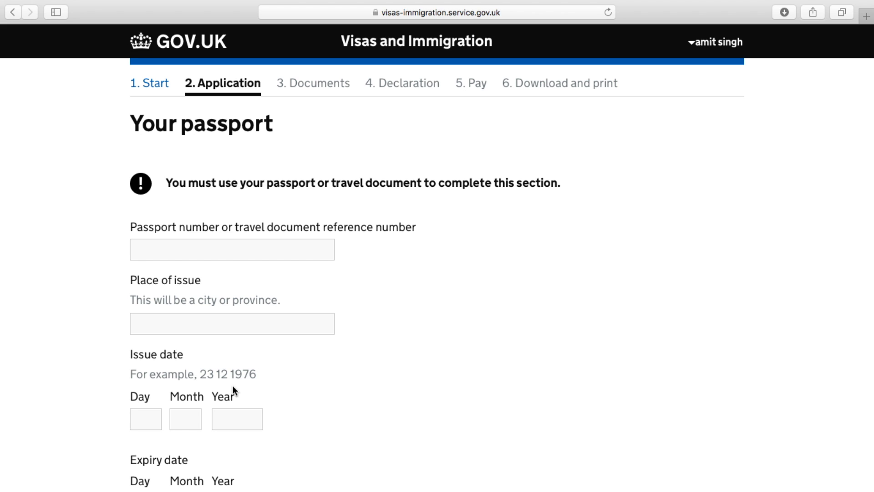
Enter the passport number and place of issue new delhi
click(213, 243)
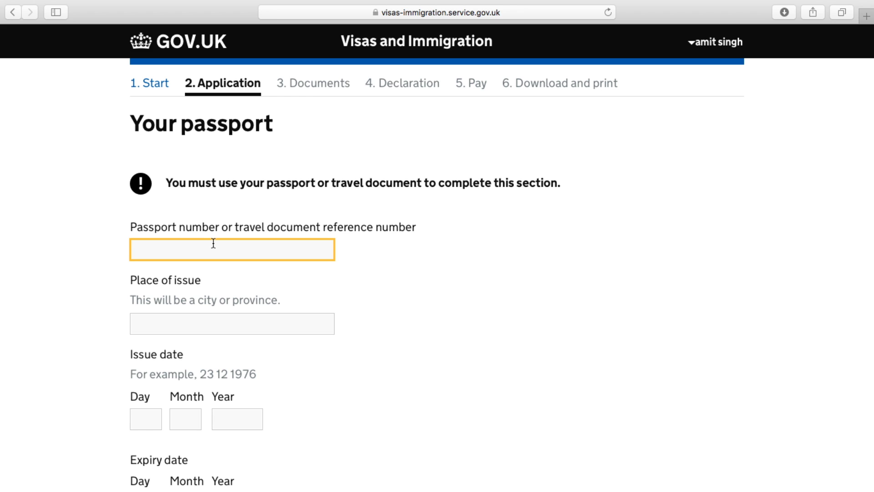
text(K123456)
scroll(170, 263, down, 3)
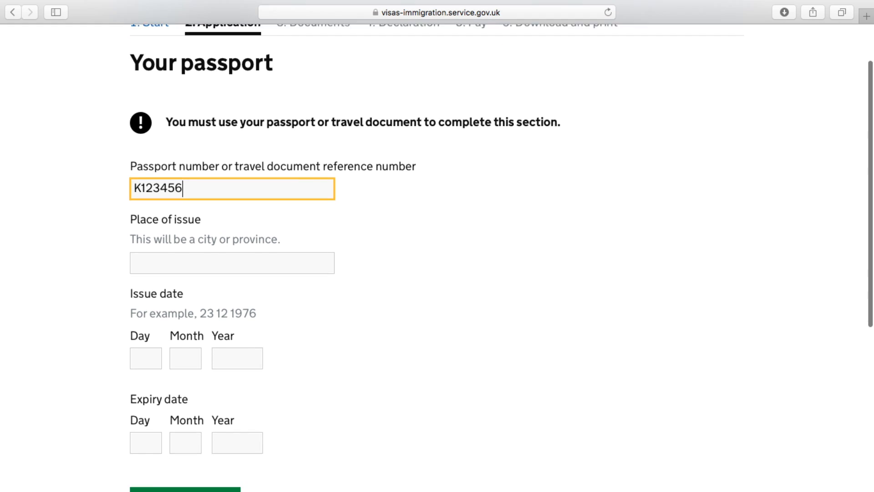
click(181, 242)
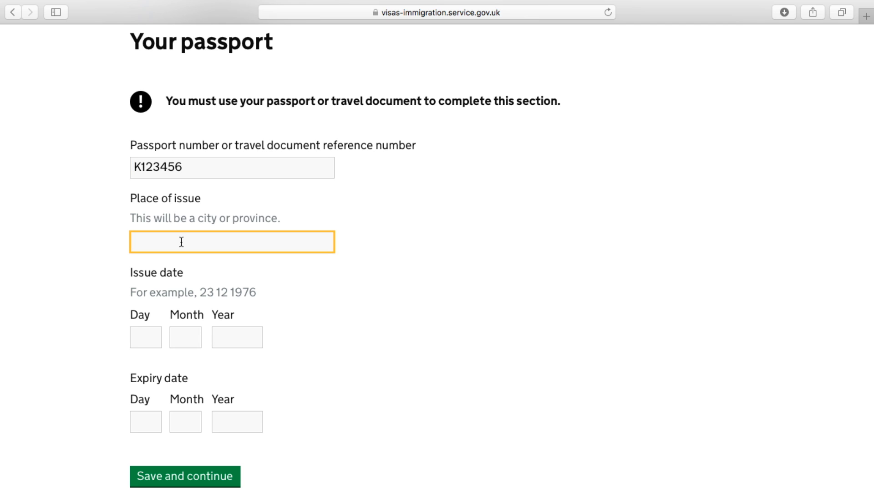
text(new dlehi)
scroll(168, 246, down, 5)
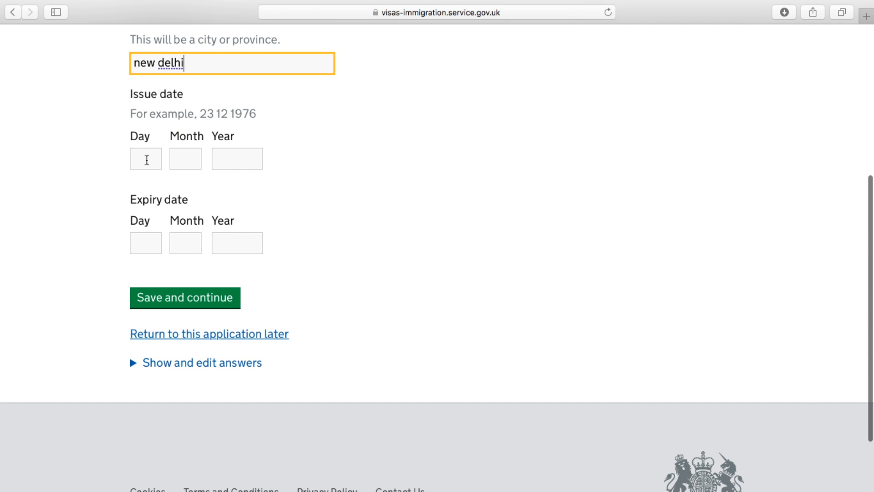
Enter passport issue date 09 09 2016 and expiry date 08 09 2026, then save
click(146, 159)
text(09)
click(180, 158)
text(09)
click(218, 162)
text(2016)
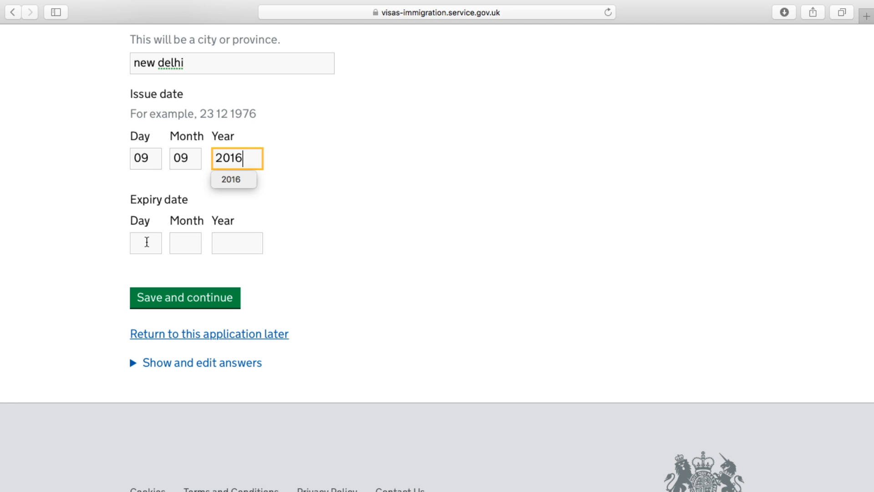
click(146, 242)
text(08)
click(181, 245)
text(09)
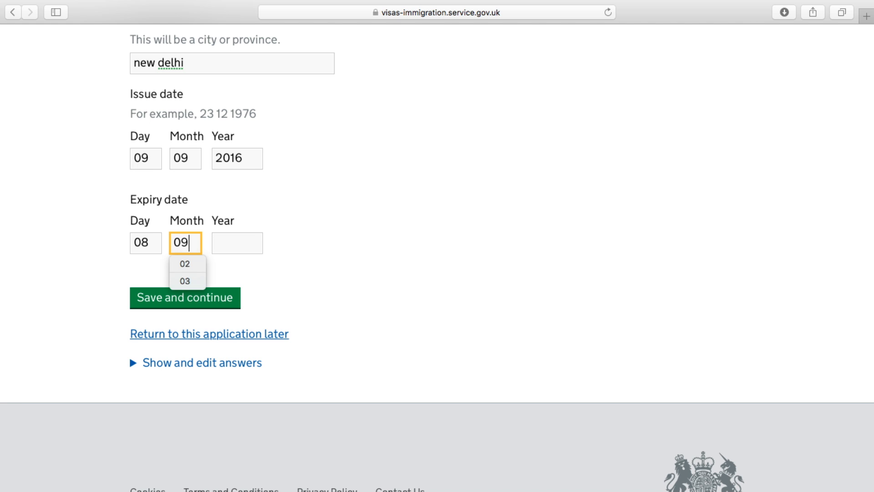
click(224, 237)
text(2026)
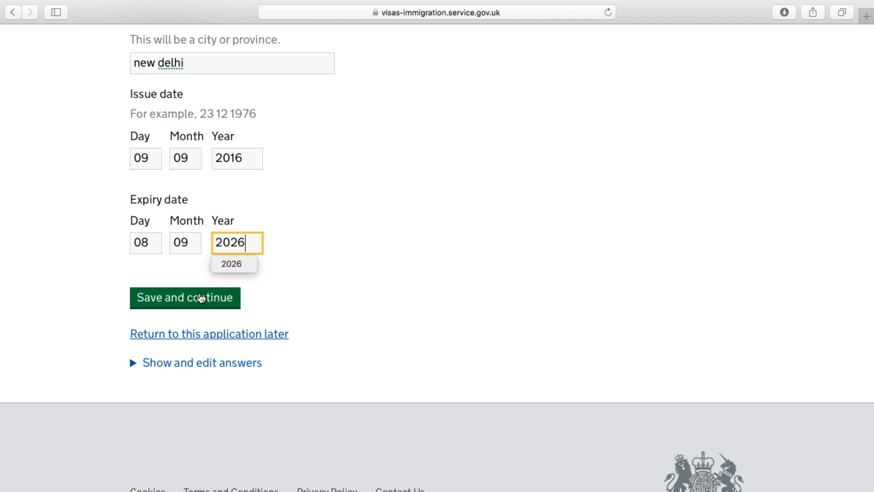
click(200, 300)
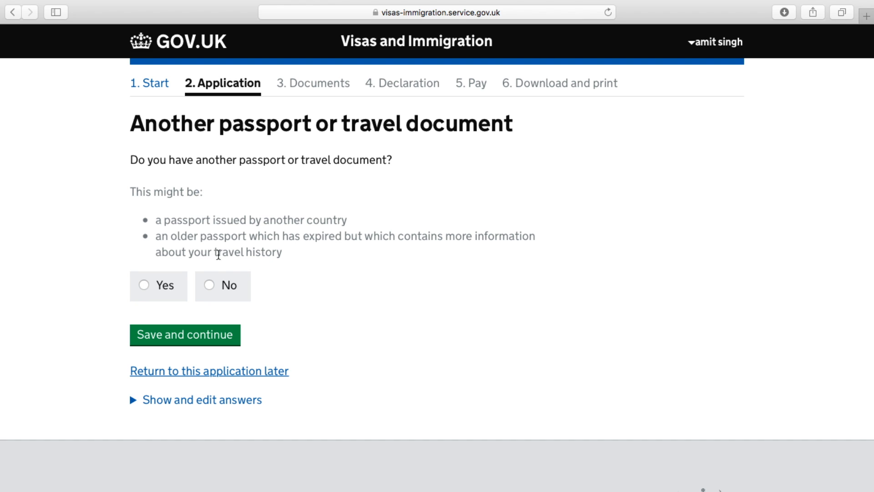
Declare no other passport, then record a national identity card and its number
click(213, 285)
click(206, 335)
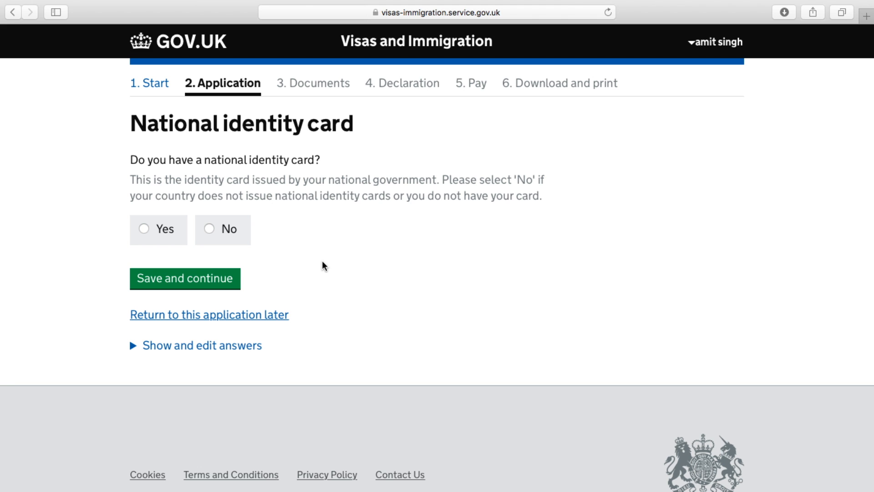
click(145, 229)
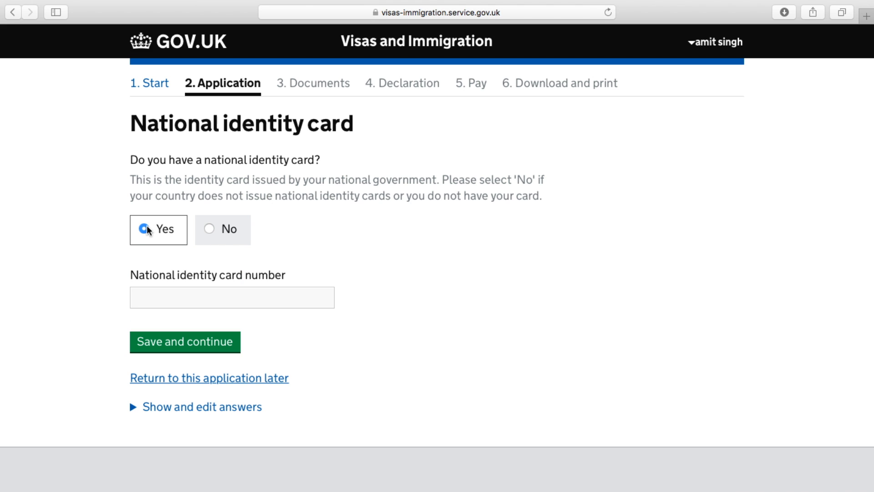
click(213, 292)
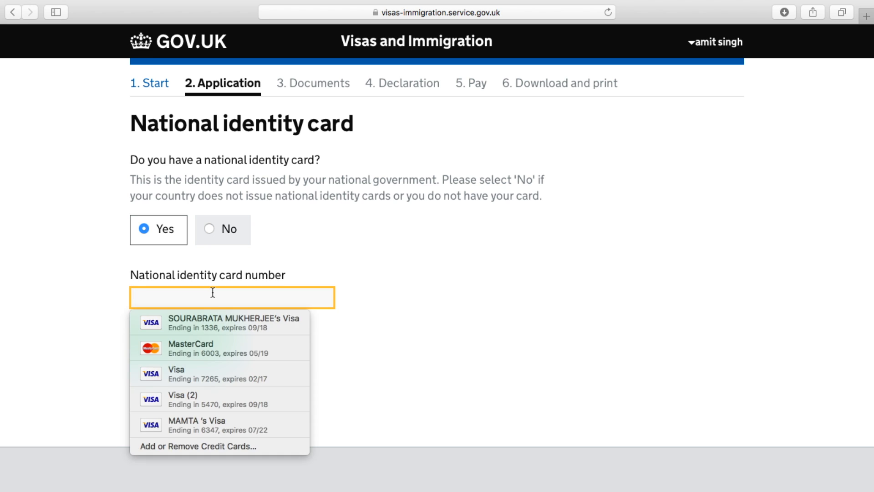
text(1234567)
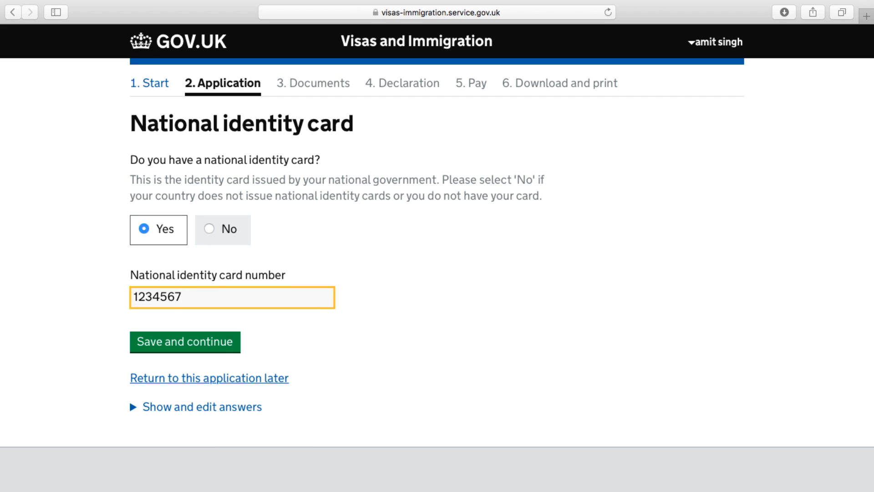
text(890)
click(184, 346)
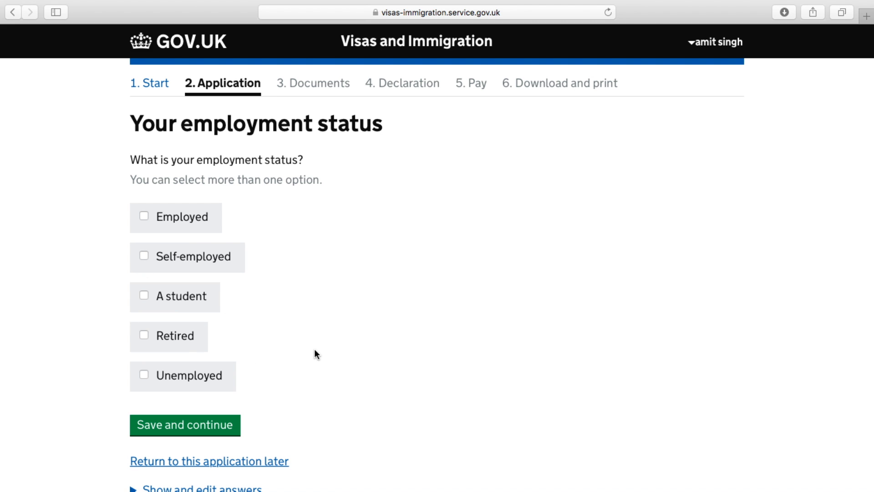
Mark employment status as Employed and save the answer
scroll(315, 353, down, 3)
click(145, 158)
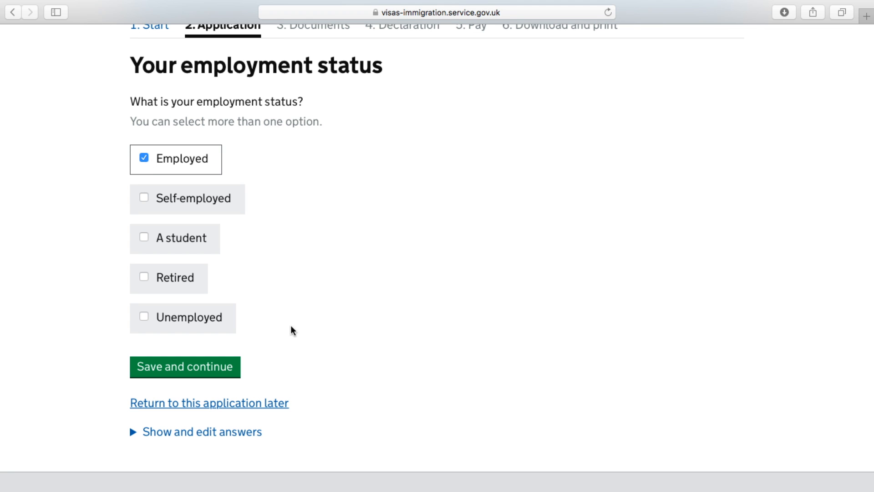
click(210, 368)
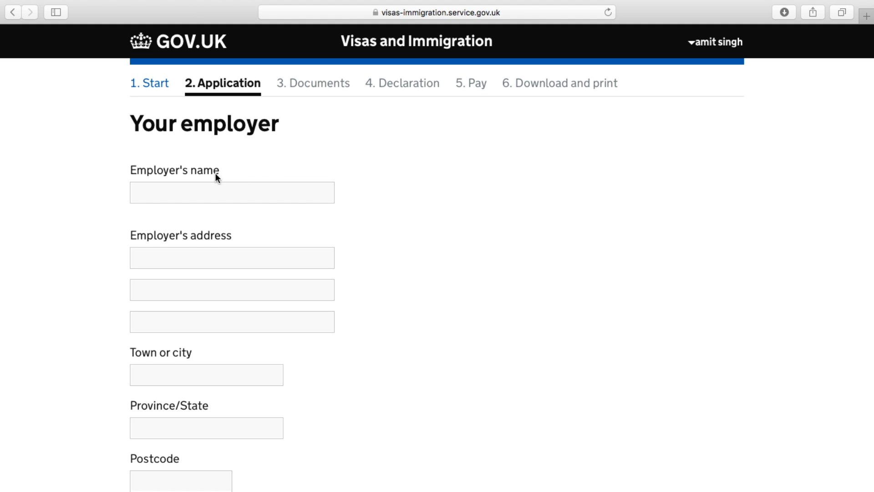
Enter employer name ABC COMPANY with address lines DEFENCE COLONY and NEW DELHI
scroll(276, 264, down, 4)
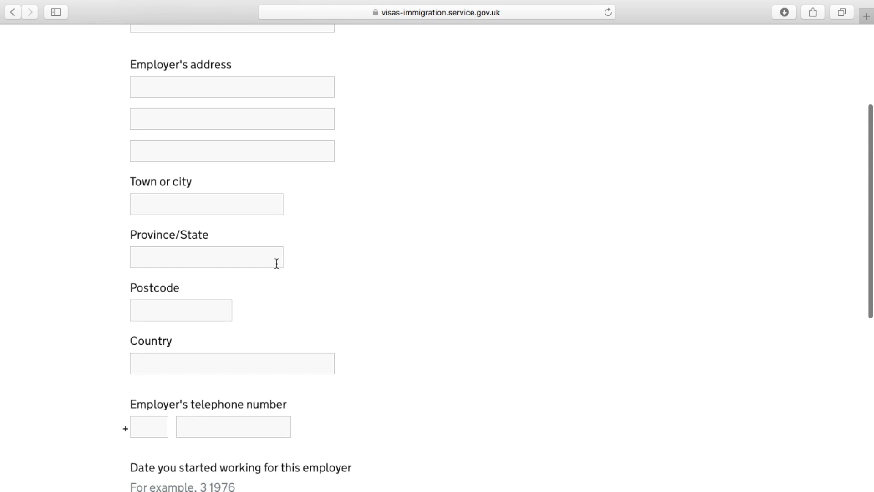
scroll(277, 263, down, 3)
scroll(277, 264, up, 5)
scroll(277, 264, up, 3)
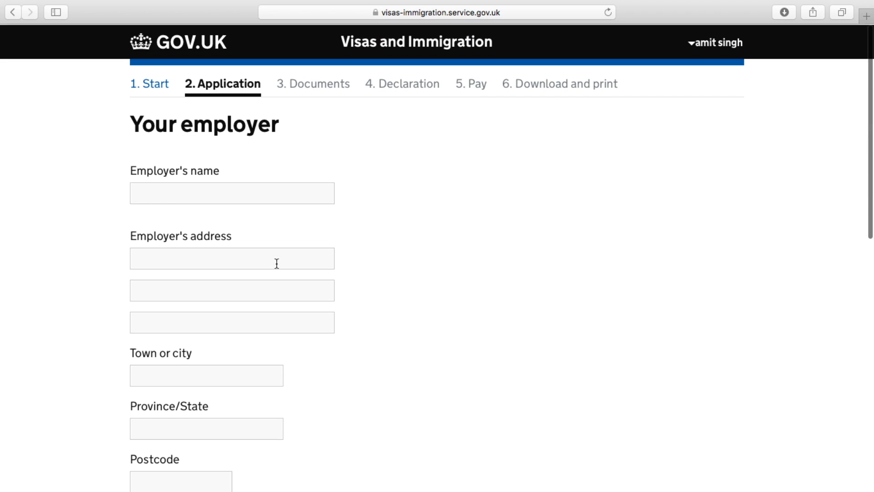
click(202, 191)
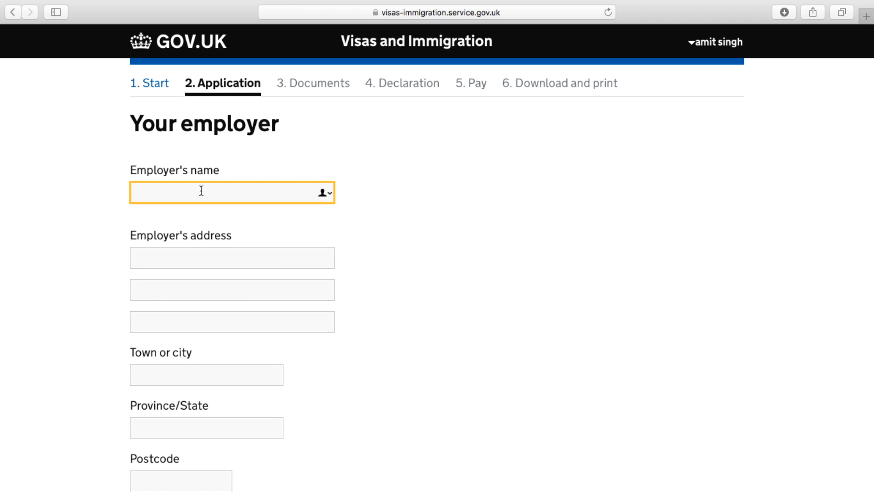
text(ABC COMPANY)
click(172, 264)
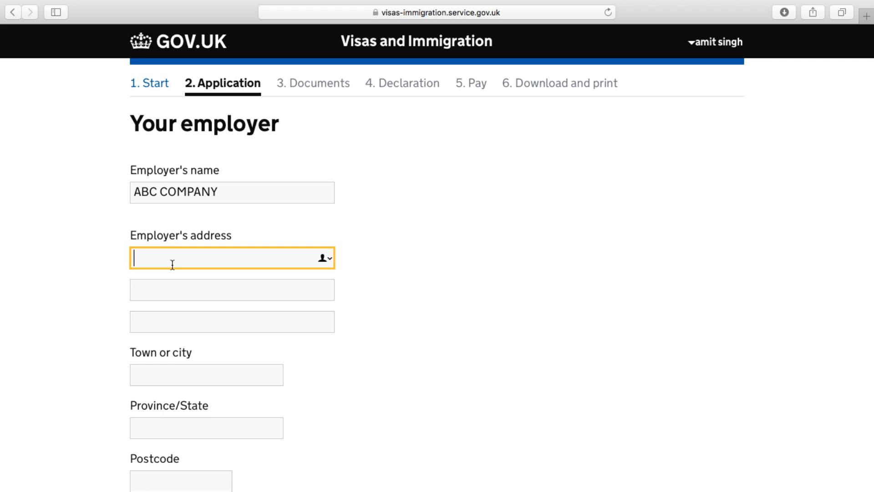
text(DEFENCE COLONY)
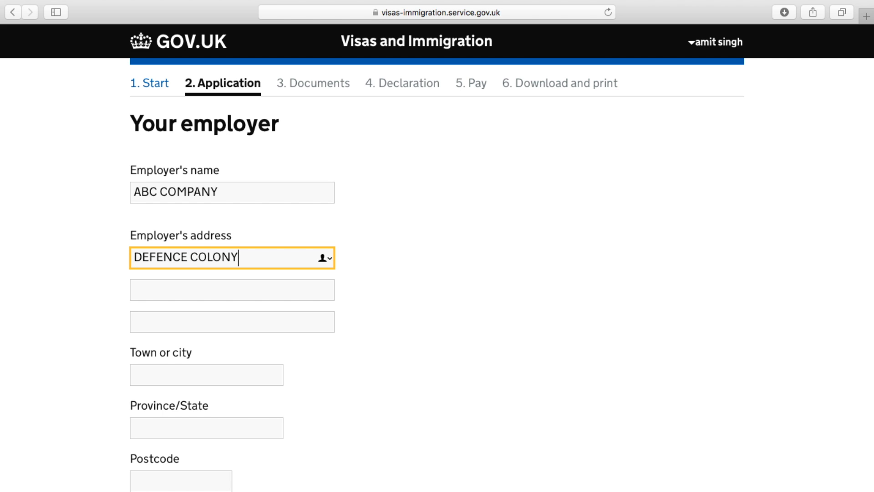
click(176, 293)
text(NEW D)
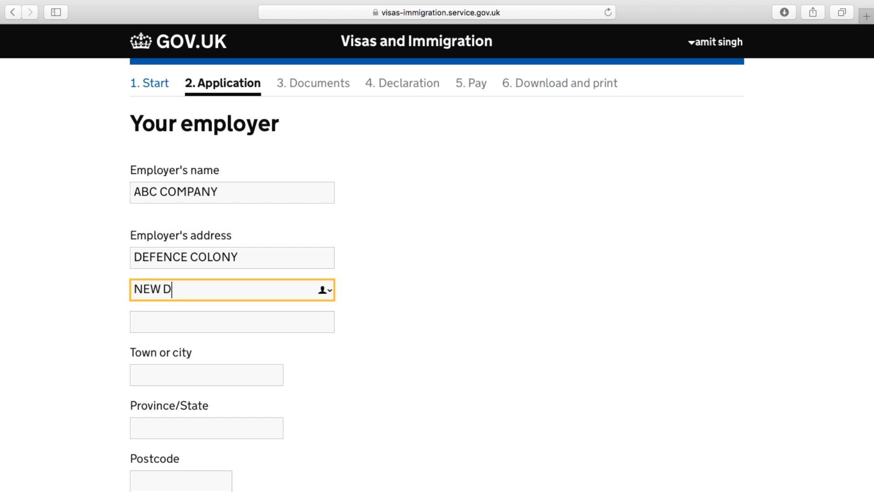
text(ELHI)
Fill in employer town NEW DELHI, province/state DELHI and postcode 110091
scroll(153, 313, down, 3)
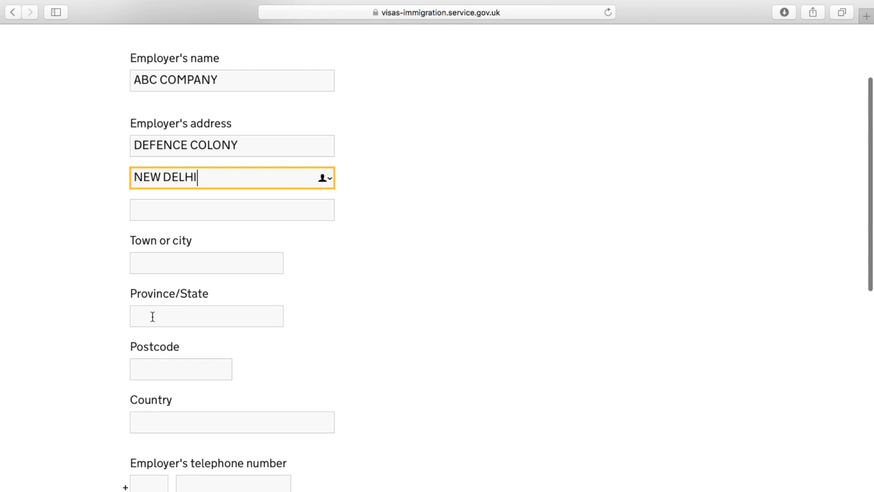
click(179, 263)
text(NEW DLE)
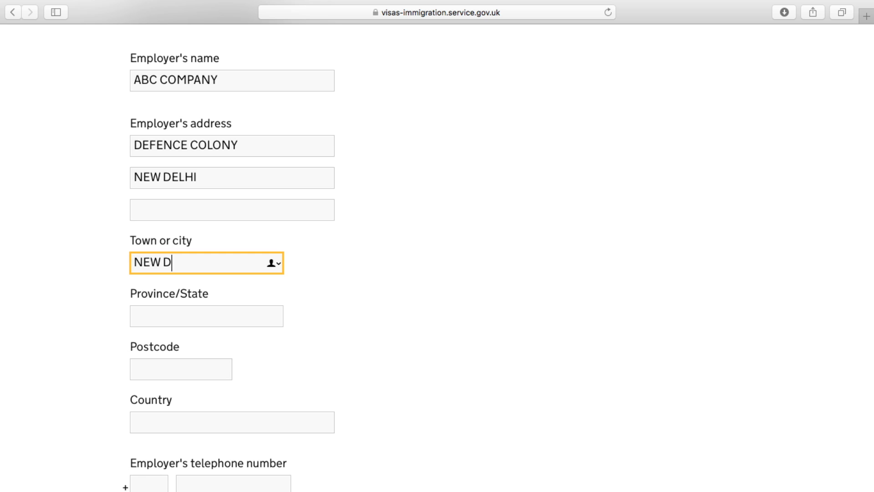
key(BackSpace)
key(BackSpace)
text(ELHI)
click(170, 315)
text(DELHI)
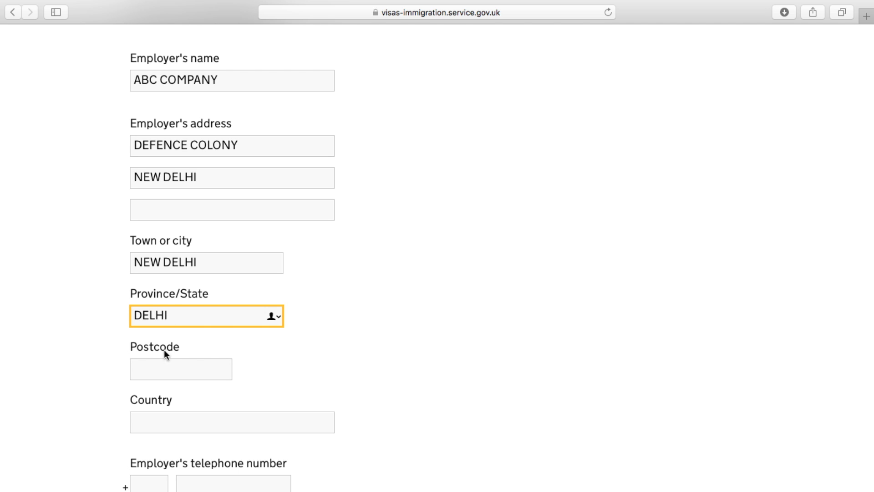
click(165, 366)
text(110091)
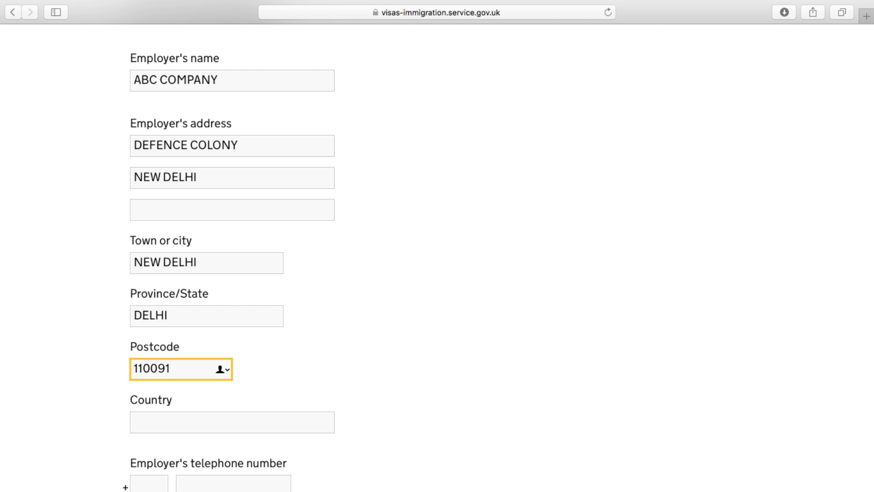
scroll(437, 255, down, 3)
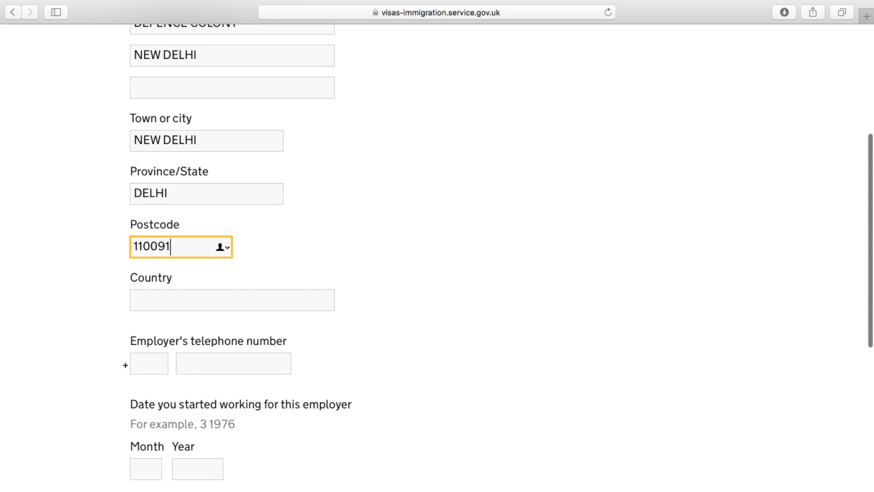
Set the employer's country to India and enter the telephone country code and number
click(178, 301)
text(ID)
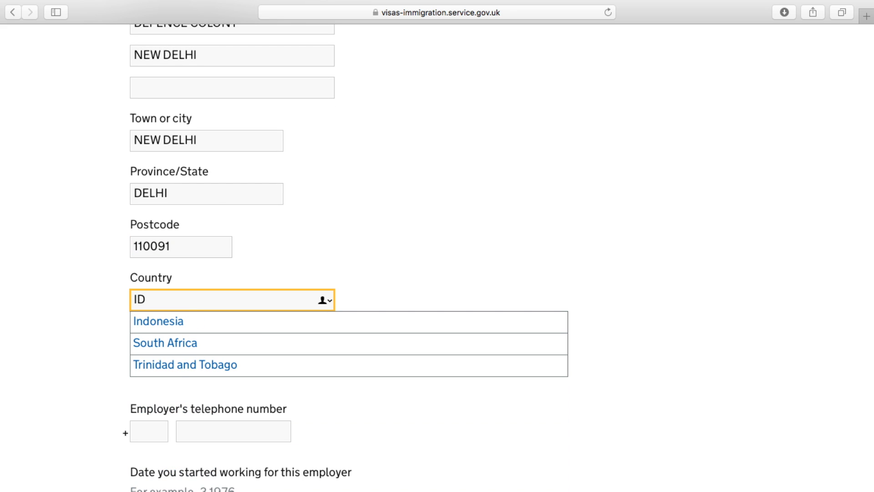
key(BackSpace)
text(N)
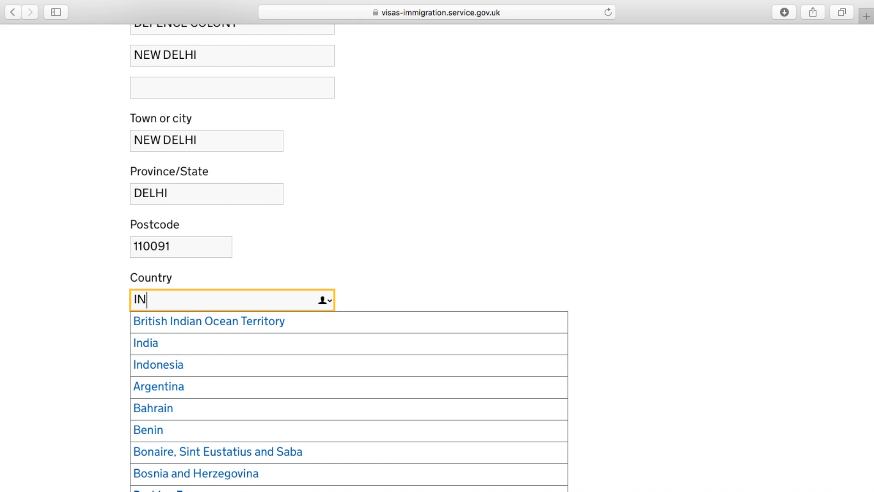
click(169, 341)
click(143, 361)
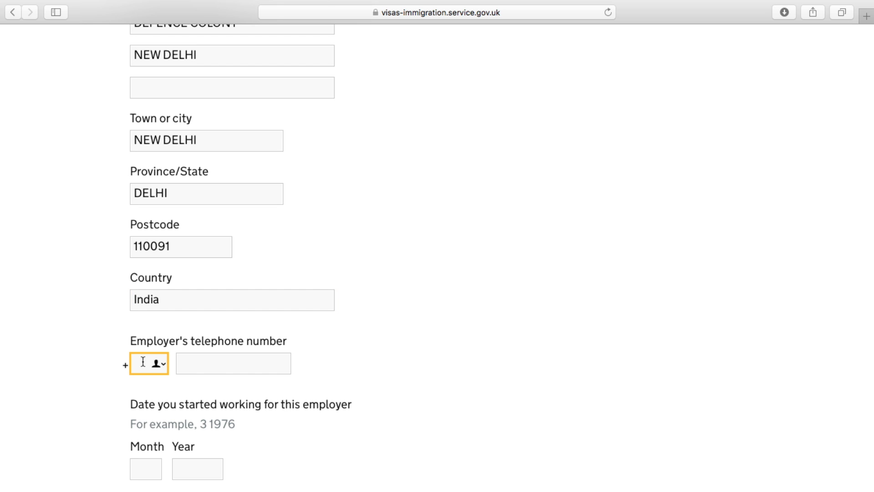
text(91)
click(215, 361)
text(12345678)
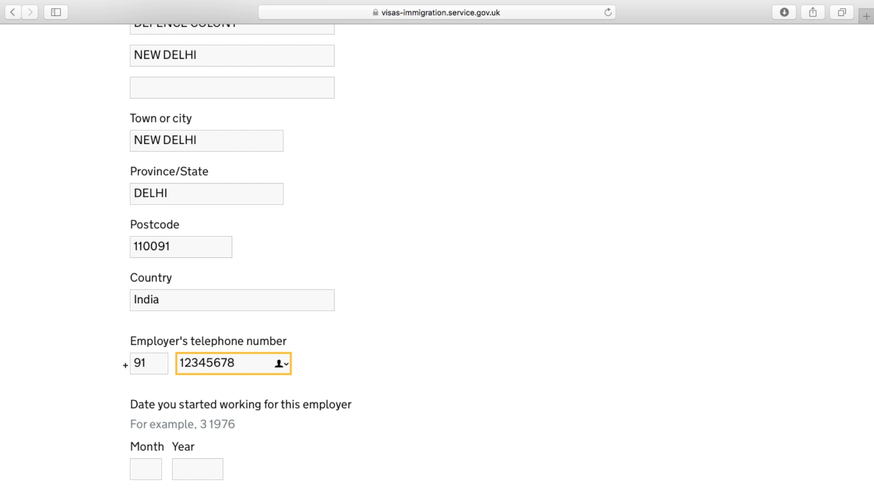
Enter employment start date 01/2015 and save the employer details
scroll(149, 336, down, 5)
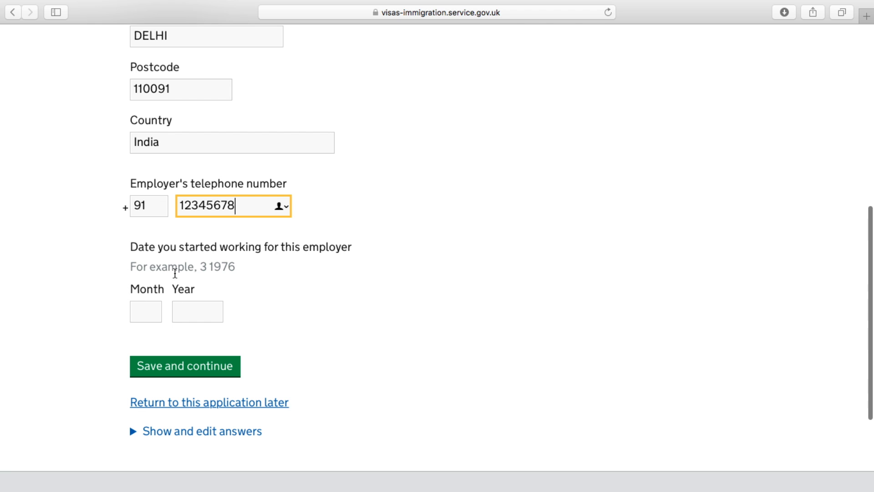
click(147, 312)
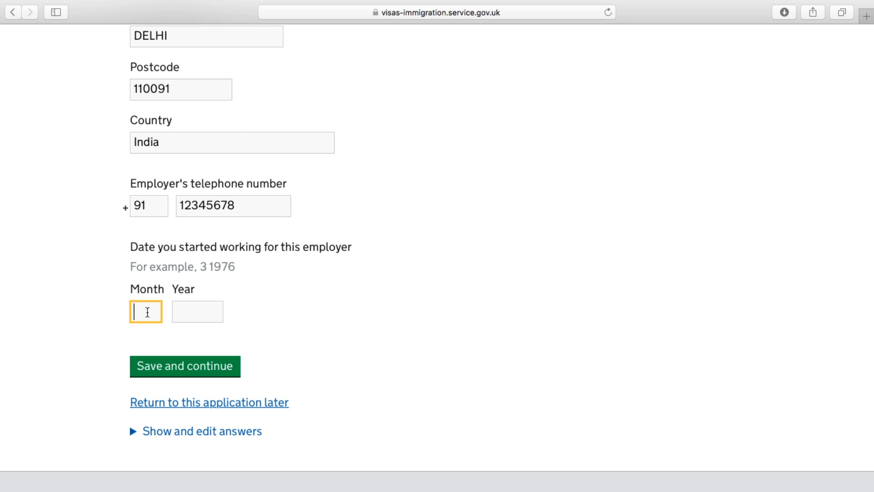
text(01)
click(195, 314)
text(200)
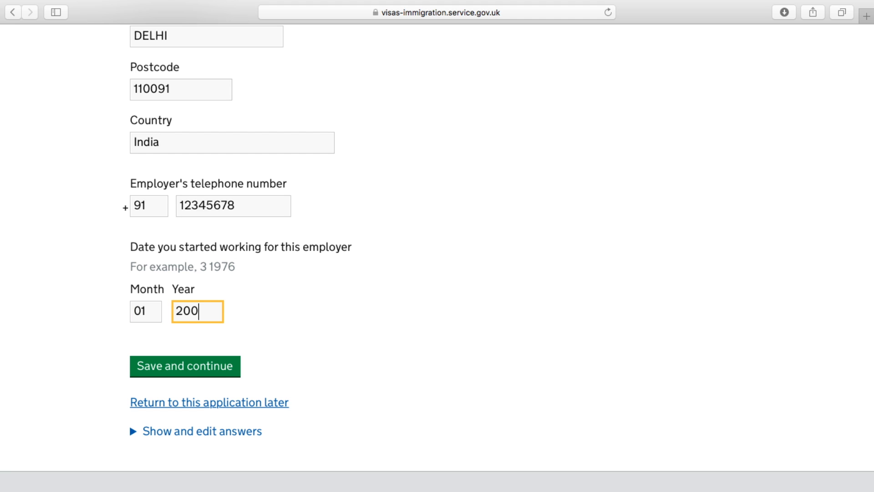
key(BackSpace)
text(15)
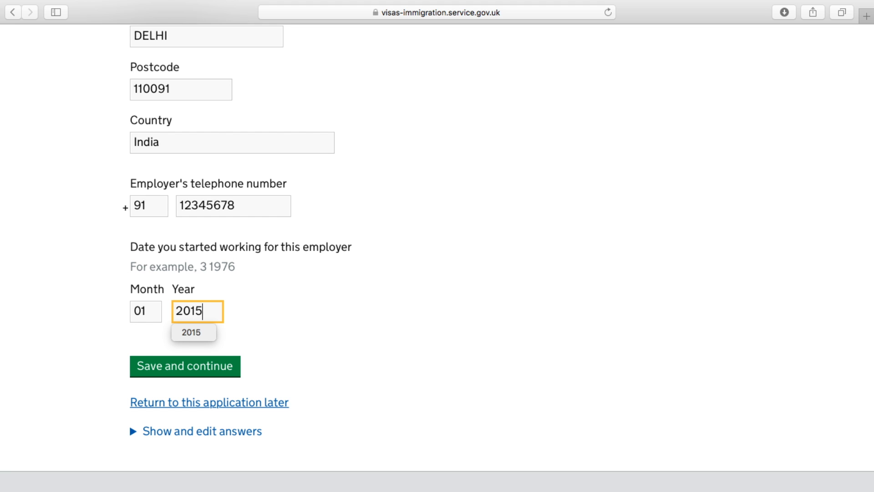
click(190, 368)
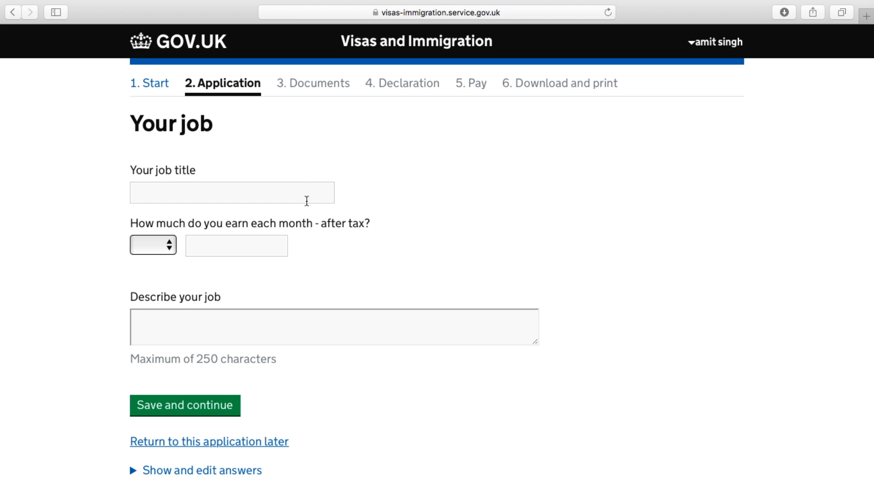
Enter job title IT ENGINEER and monthly after-tax earnings of INR 55000
scroll(307, 201, down, 1)
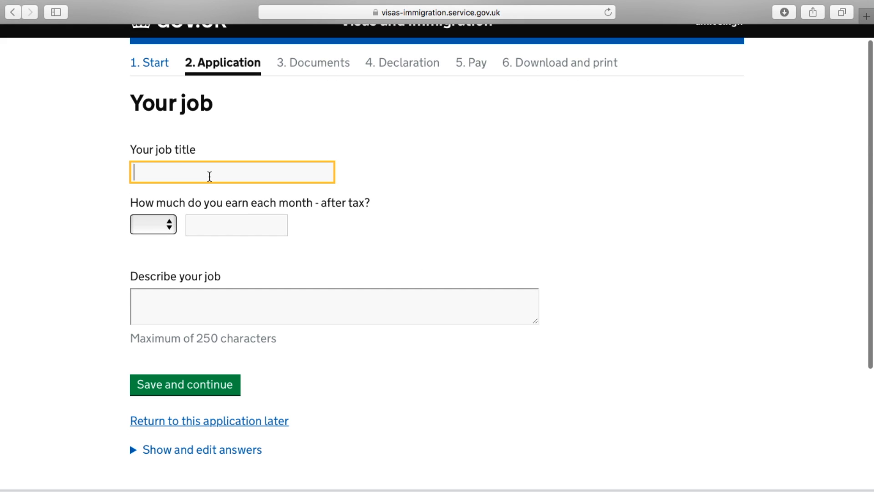
click(210, 176)
text(I)
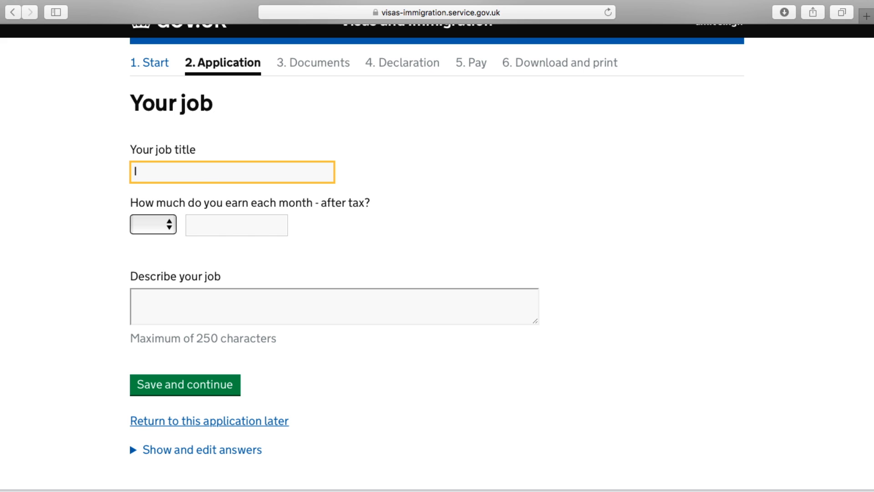
text(T ENGINEER)
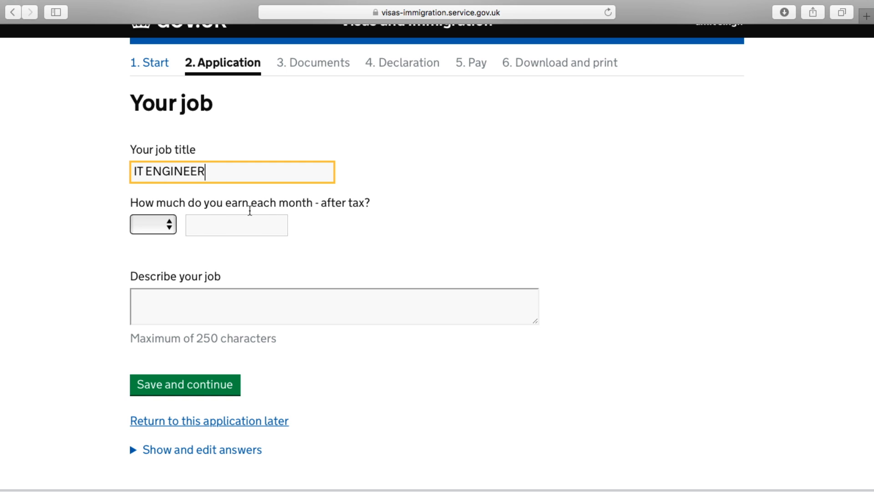
click(155, 224)
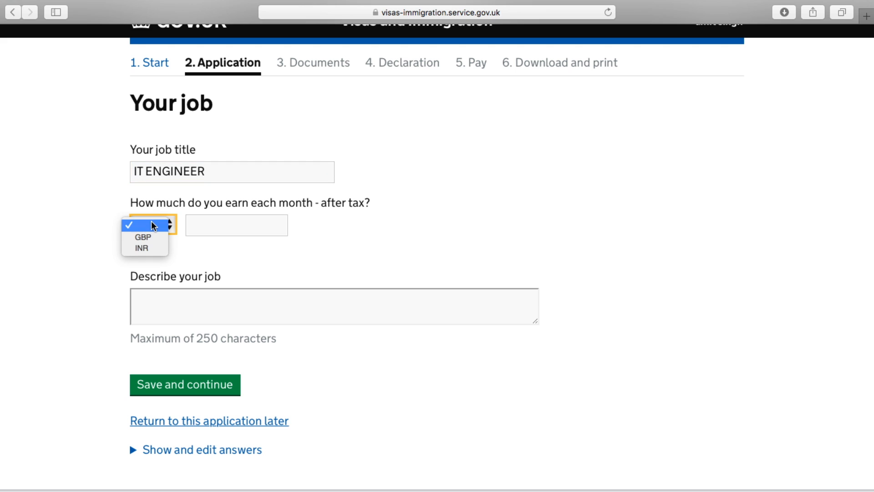
click(142, 248)
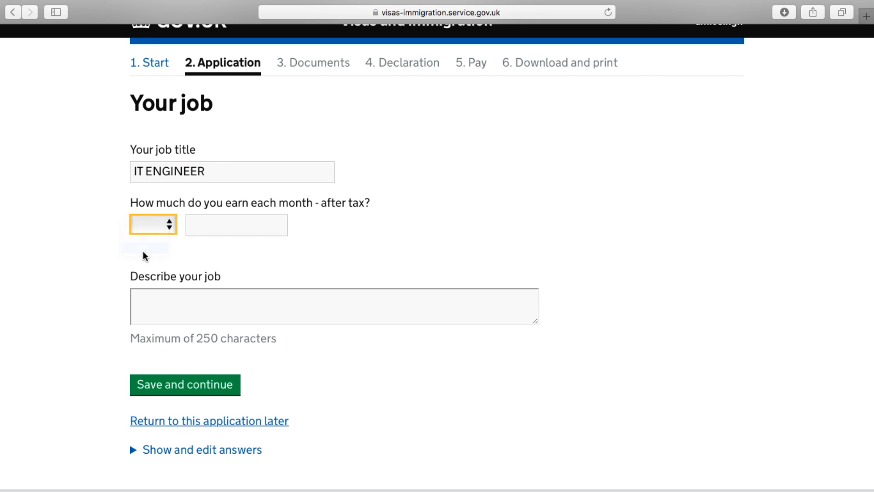
click(207, 230)
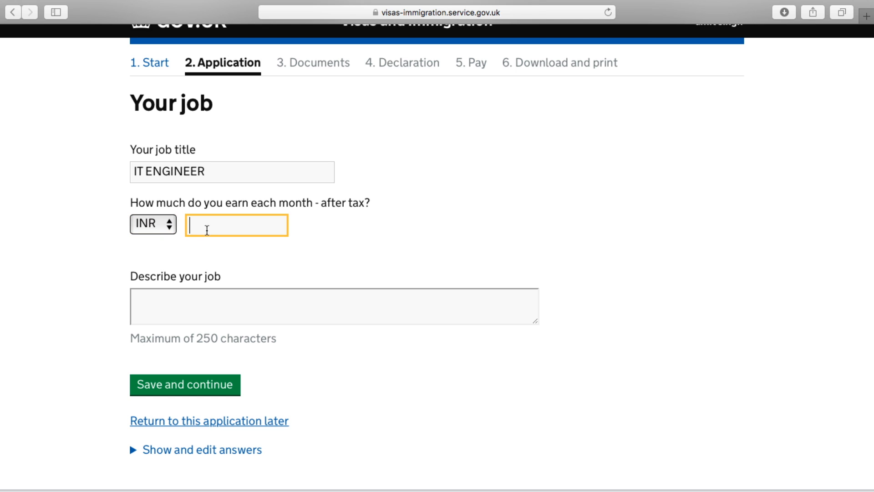
text(55000)
scroll(437, 246, down, 2)
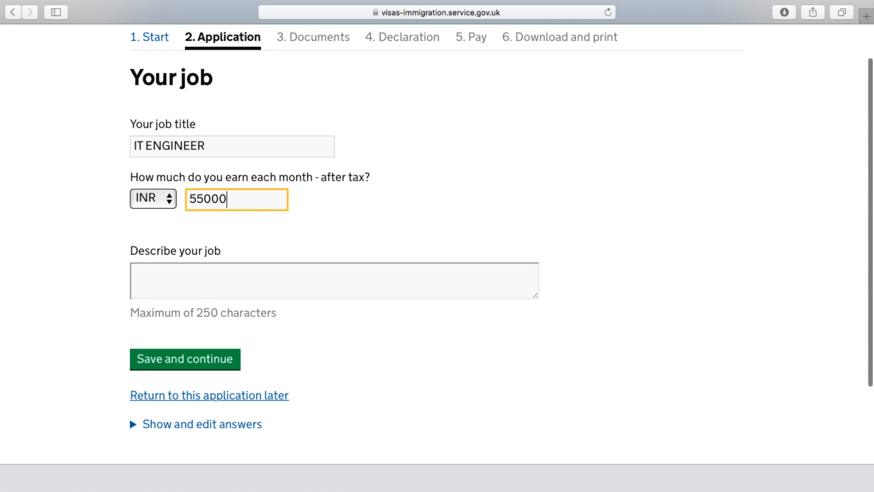
click(208, 272)
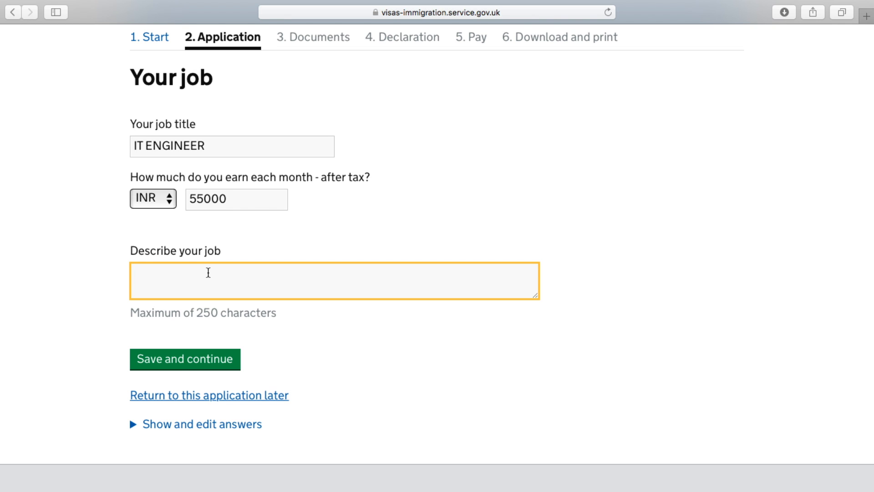
Write the job description 'I AM AN IT ENGINNER IN THE ABC COMPANY.' and save the job page
text(I AM AN )
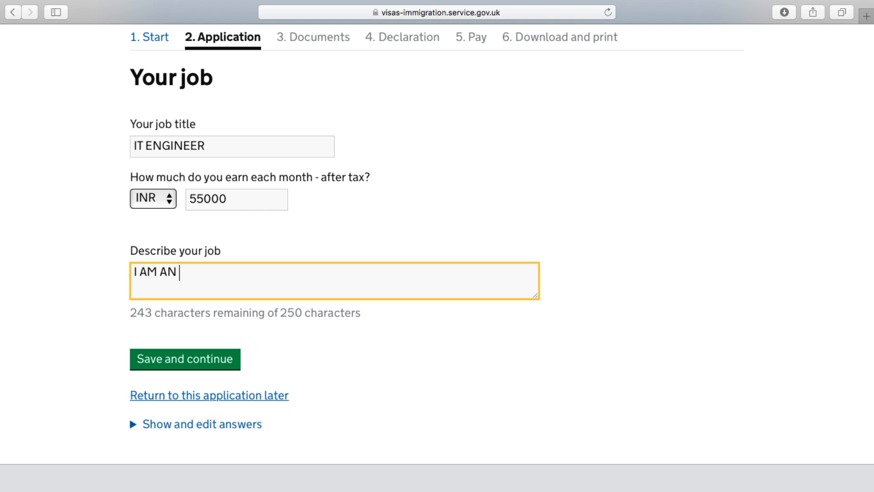
text(IT ENGI)
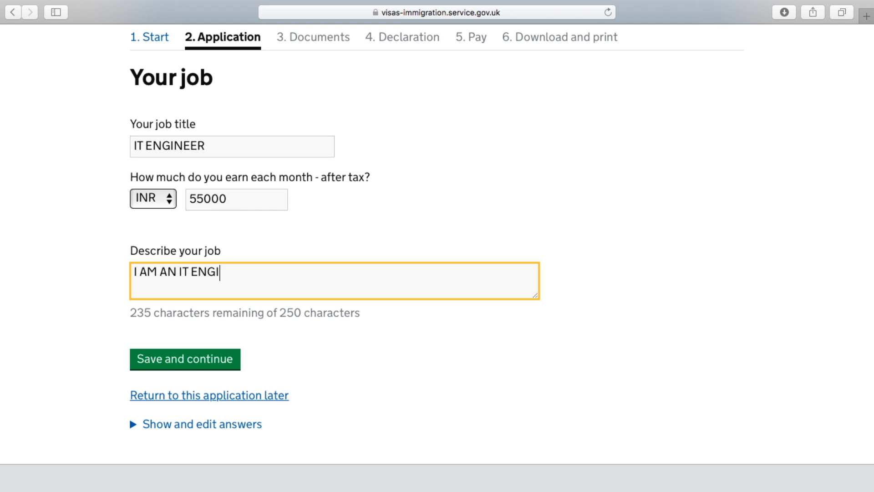
text(NNER IN )
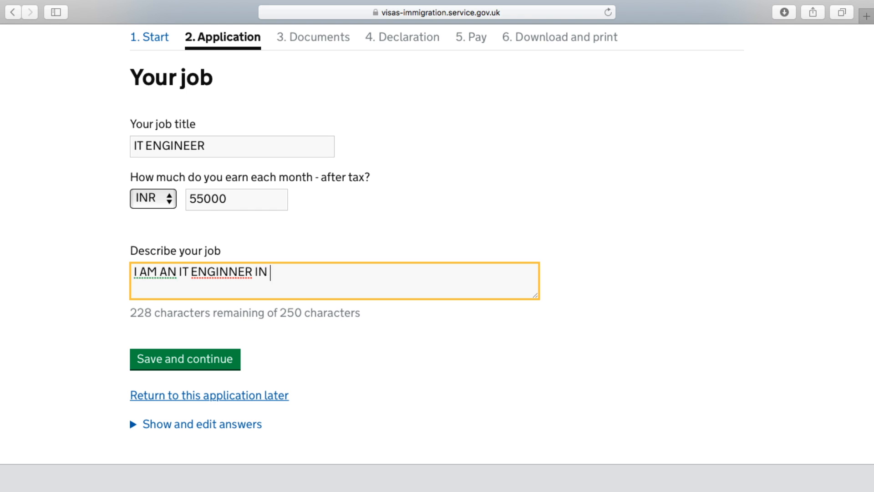
text(THE ABC CO)
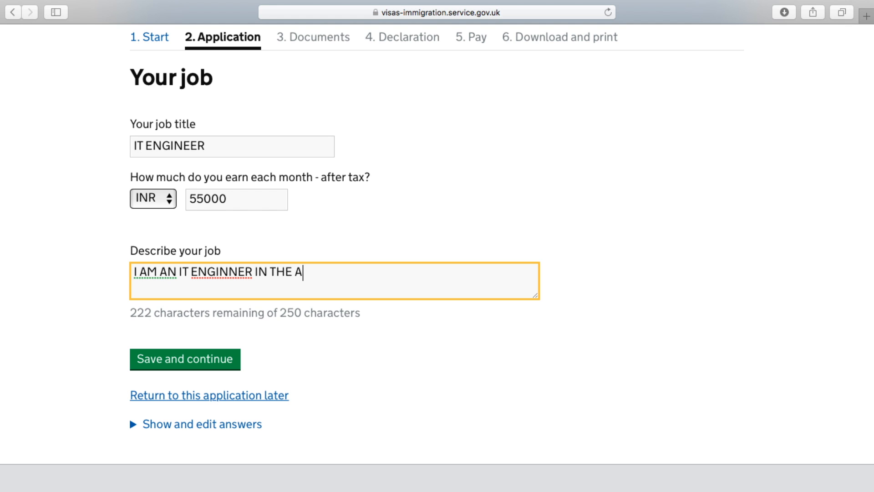
key(BackSpace)
text(MPANY.)
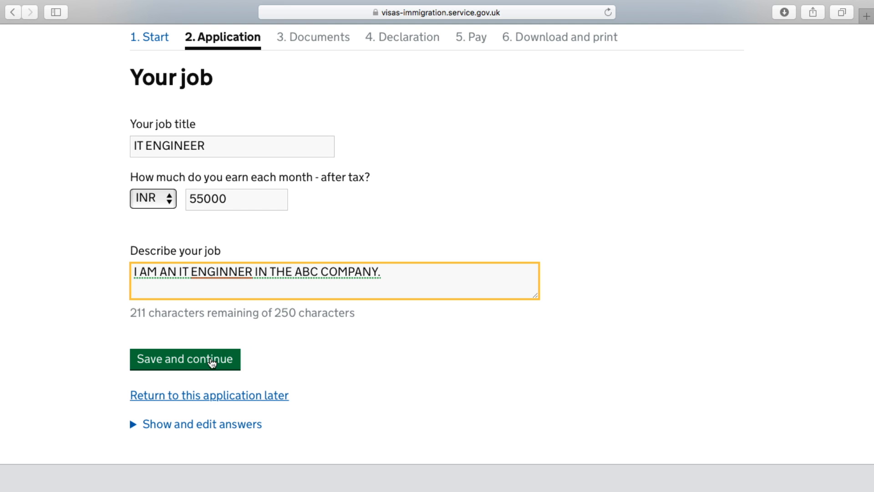
click(209, 360)
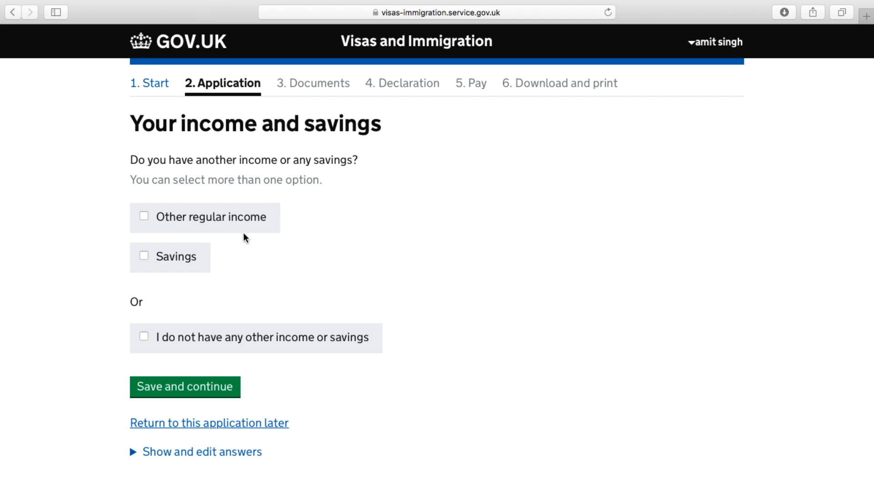
Declare savings of 10000 GBP and save the income and savings answer
scroll(409, 259, down, 3)
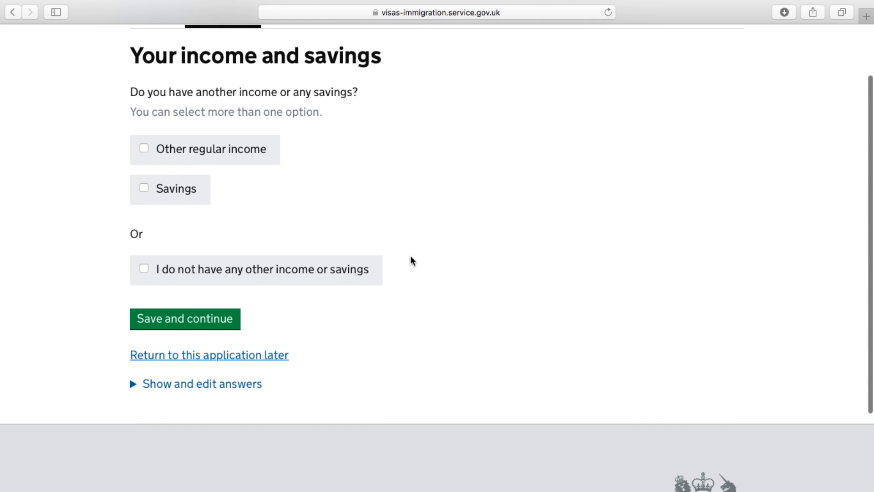
click(143, 188)
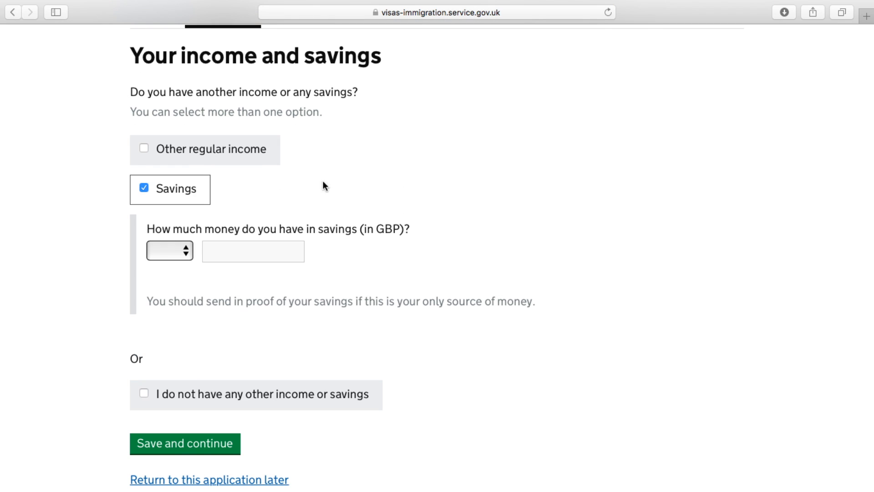
click(178, 257)
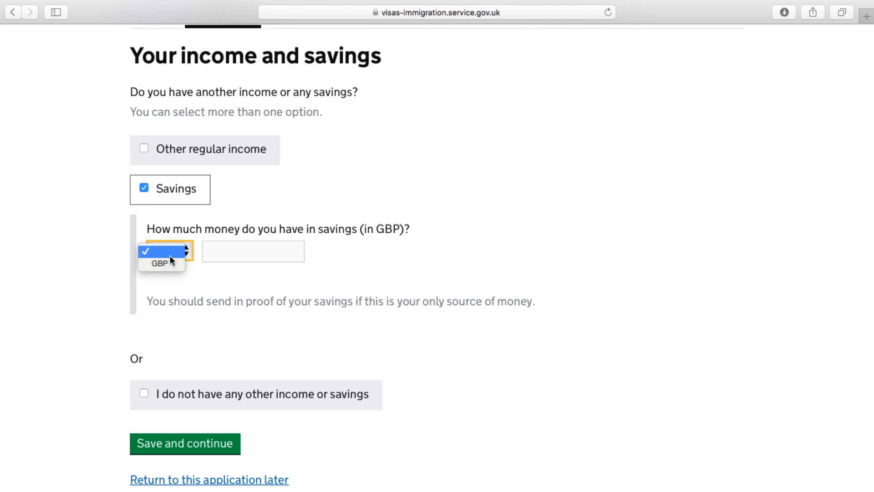
click(166, 263)
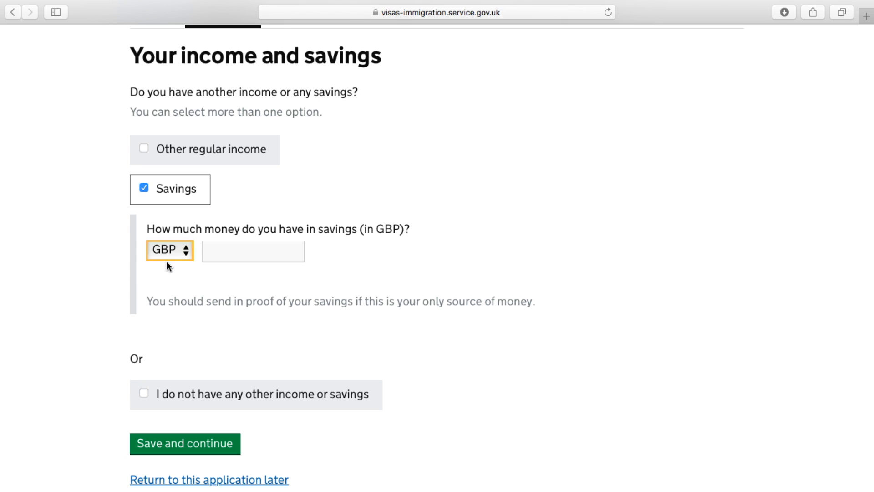
click(240, 249)
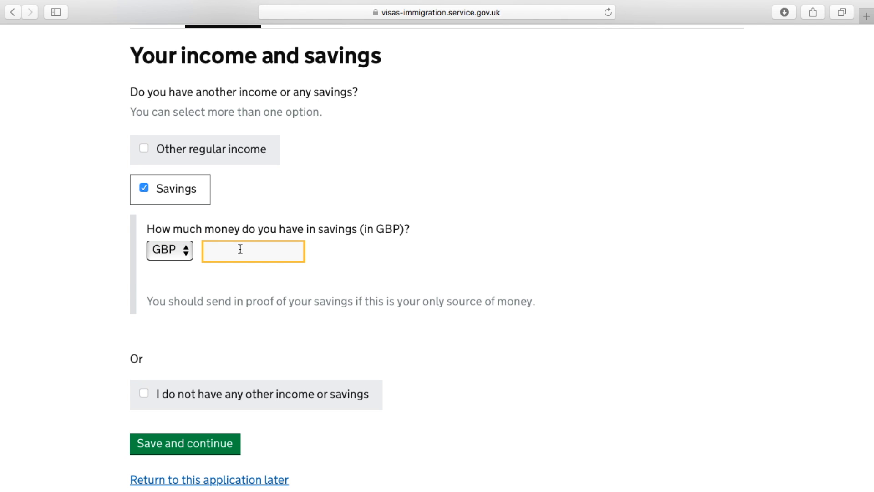
text(10000)
scroll(449, 279, down, 3)
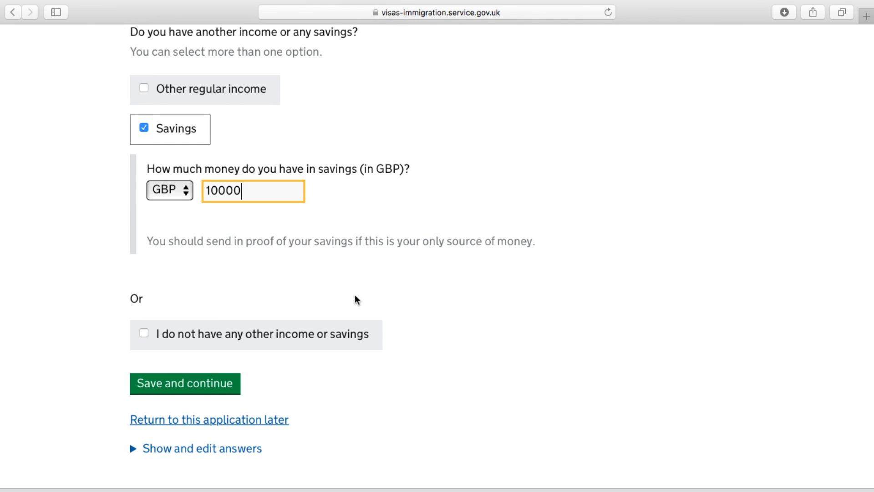
click(180, 385)
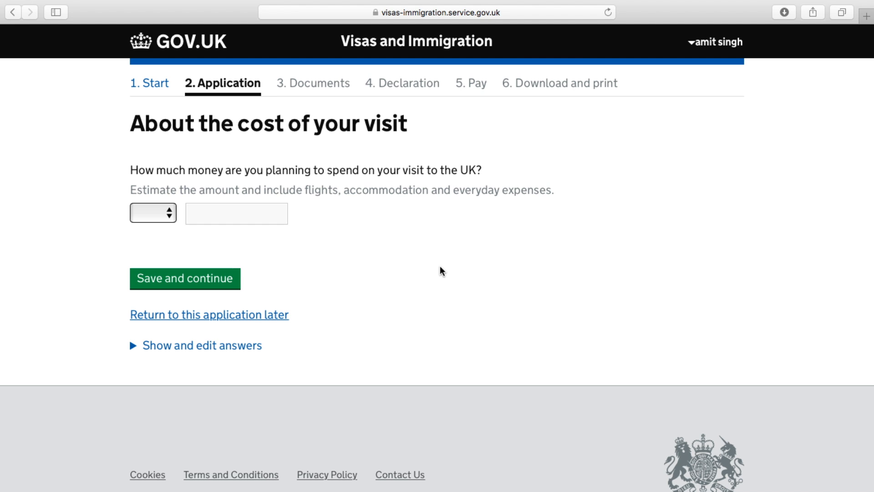
Enter a planned visit spend of 200000 INR and save it
click(168, 218)
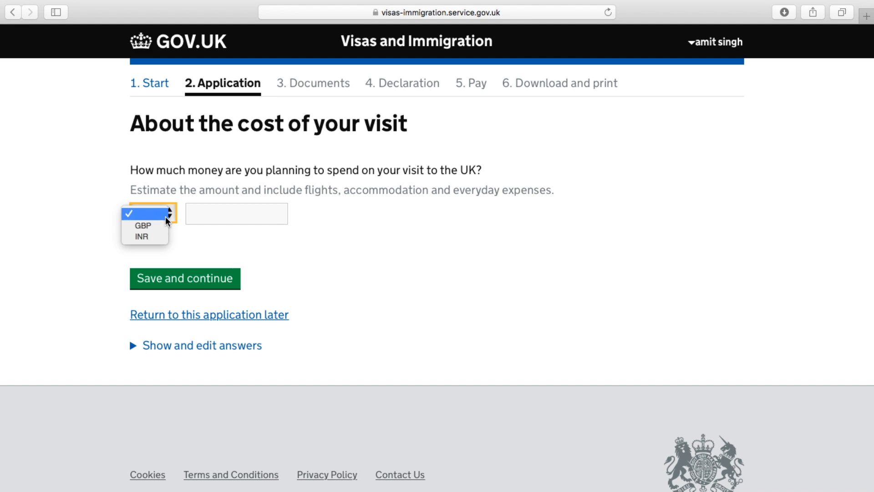
click(157, 237)
click(228, 209)
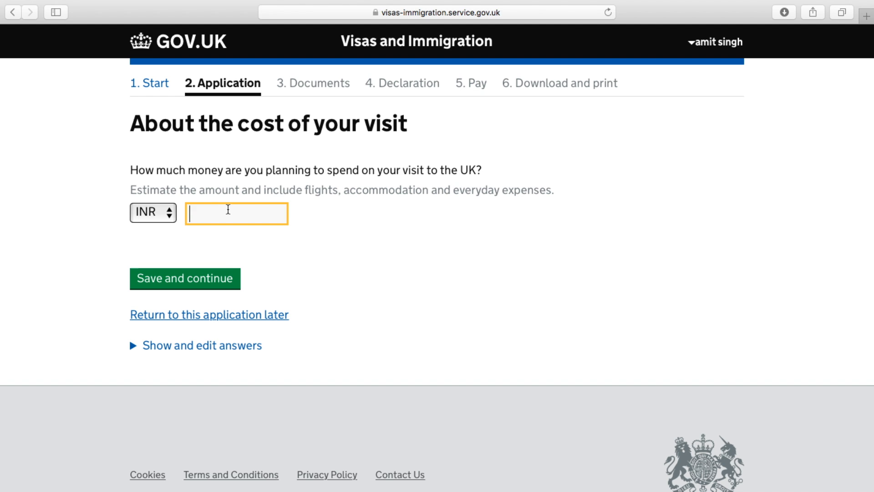
text(200000)
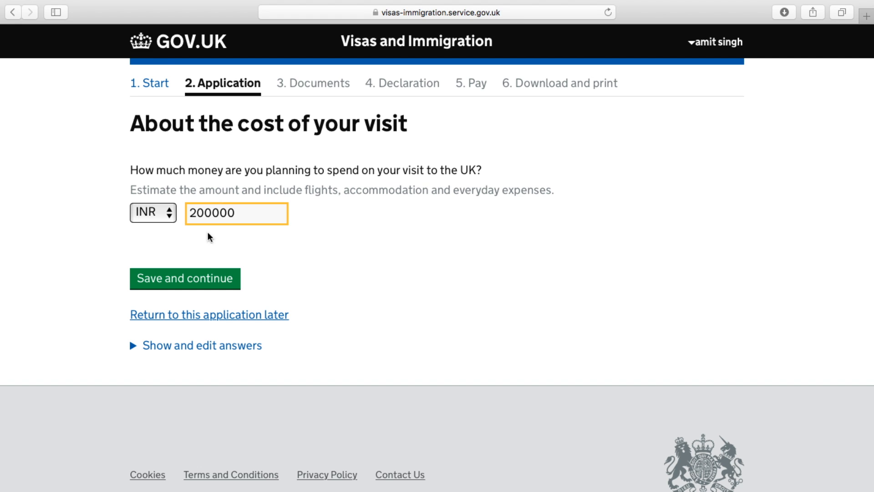
click(188, 283)
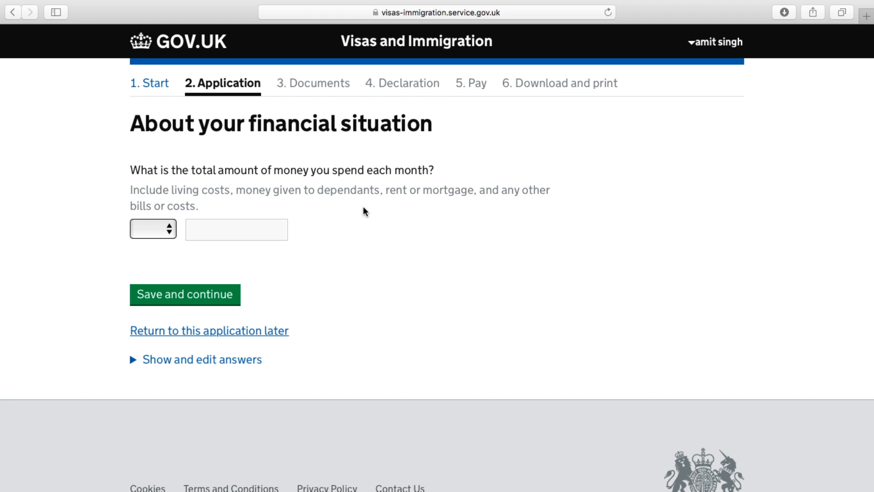
Record total monthly spending of 25000 INR and save it
click(172, 220)
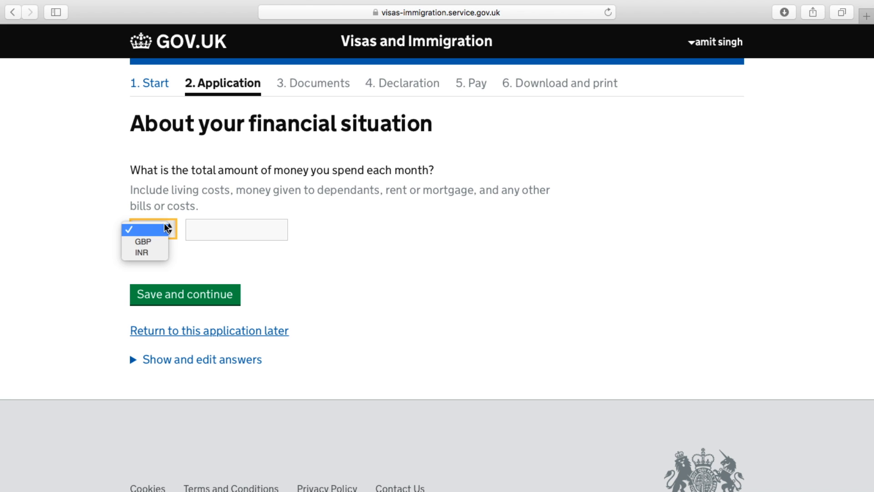
click(160, 254)
click(224, 226)
text(25000)
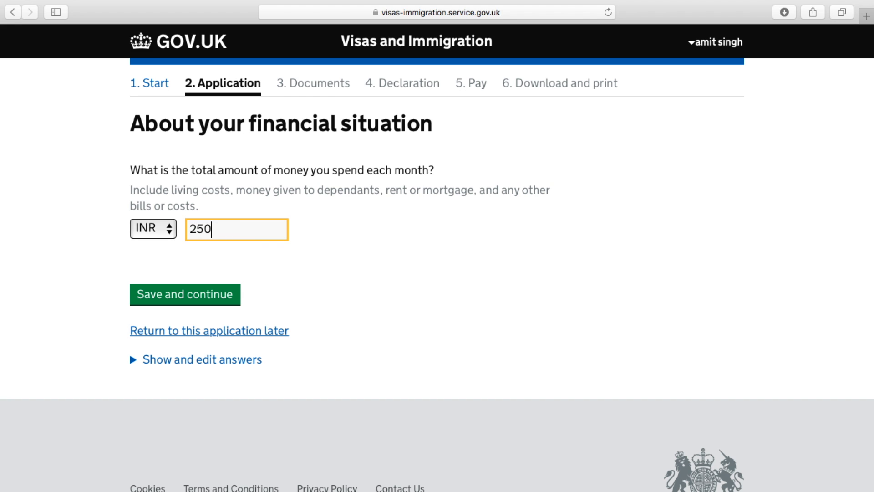
click(204, 295)
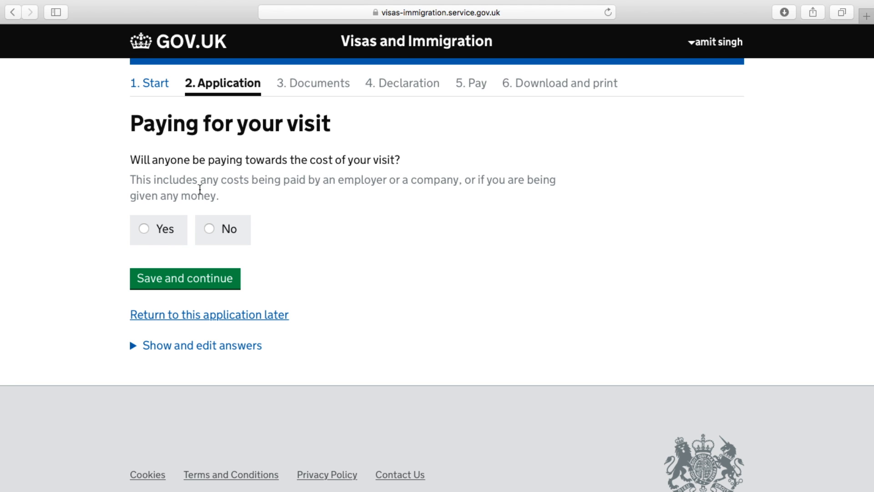
Answer No to anyone else paying towards the visit and save
click(211, 230)
click(208, 280)
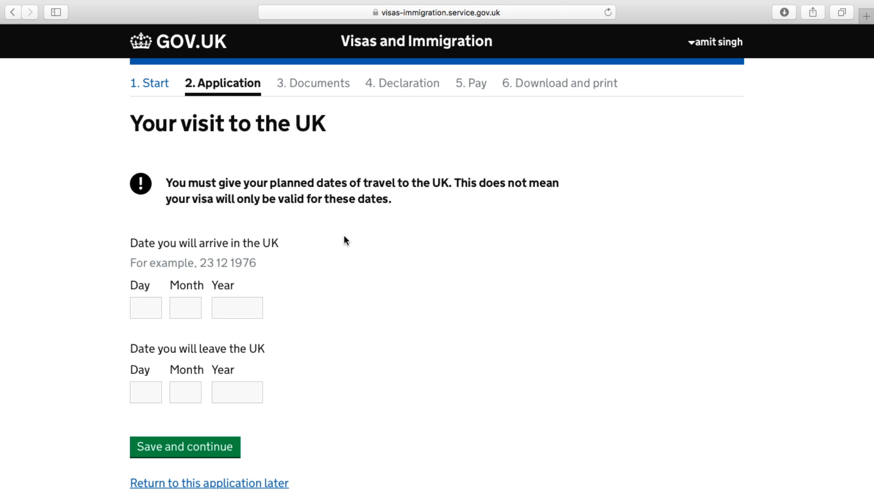
Enter the UK arrival date 05/05/2017
click(140, 308)
text(05)
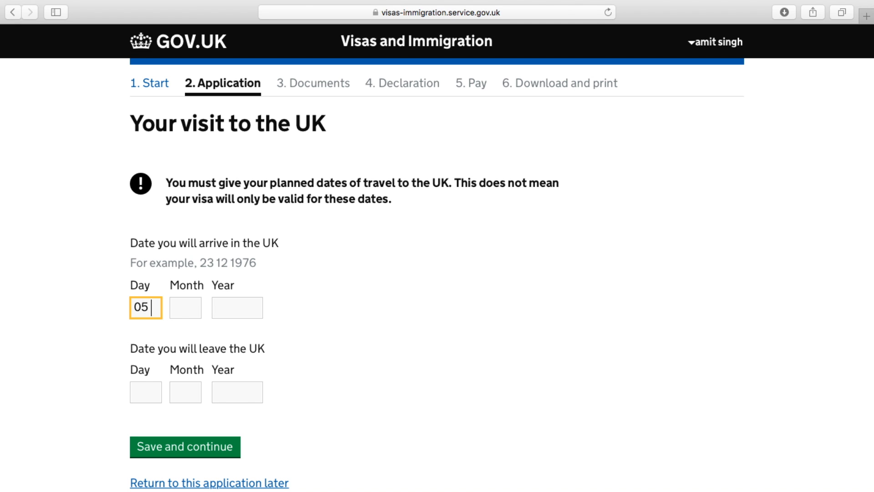
click(181, 312)
text(05)
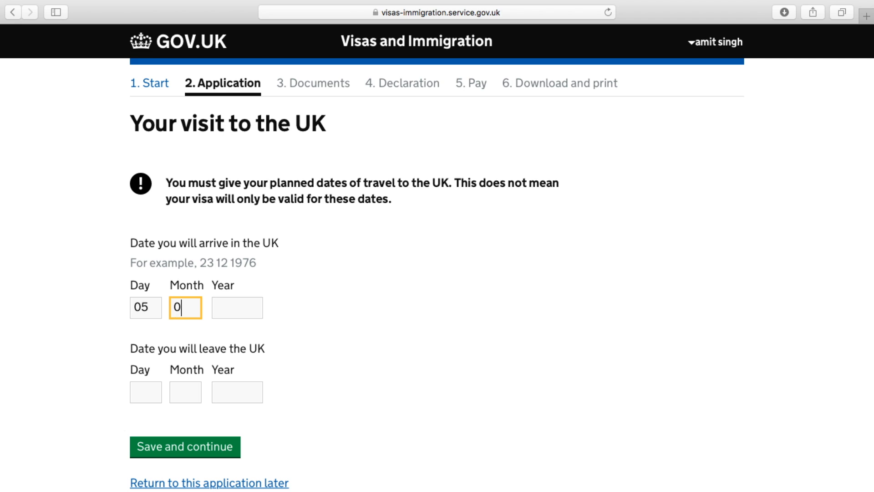
click(230, 306)
text(2017)
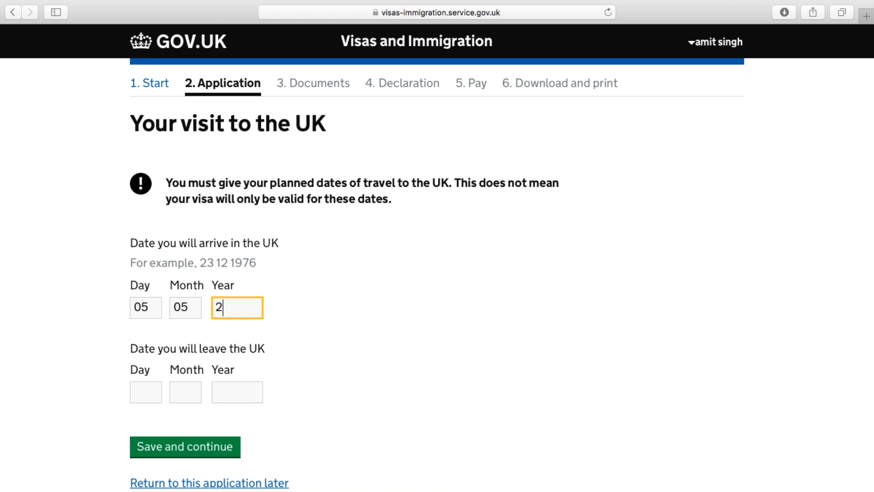
Enter the departure date 10/05/2017 and save the travel dates
click(153, 388)
text(10)
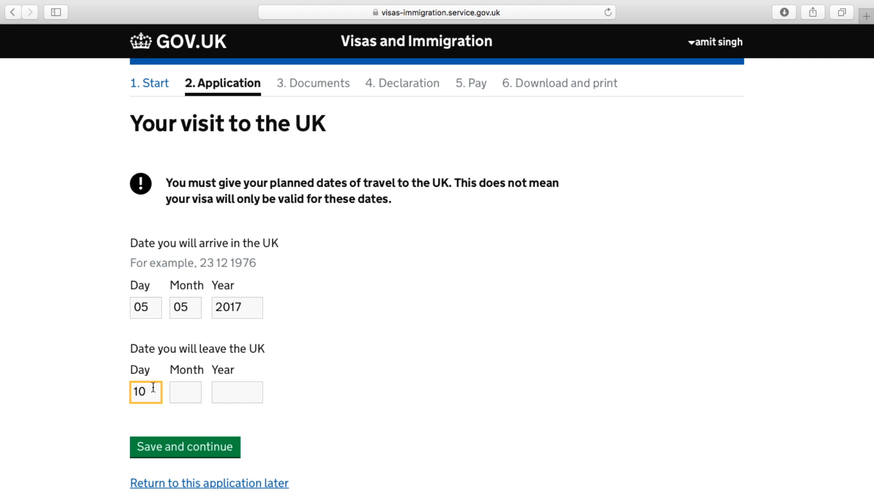
click(186, 390)
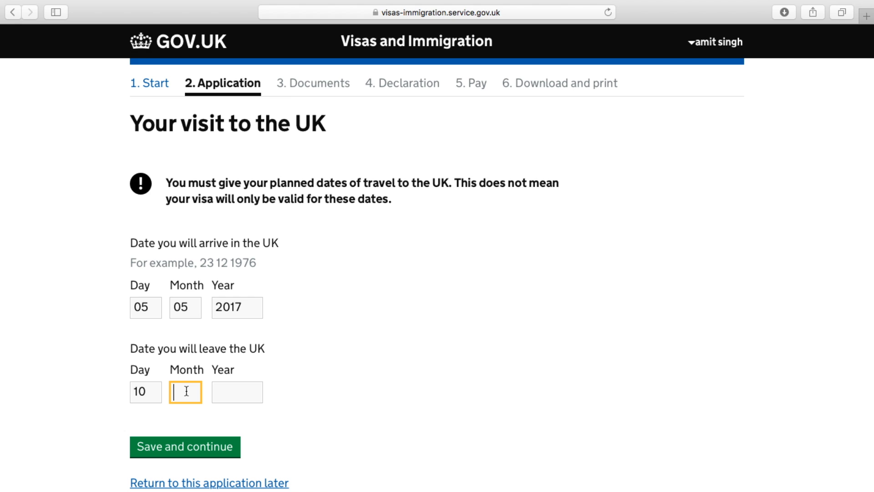
text(05)
click(234, 389)
text(2017)
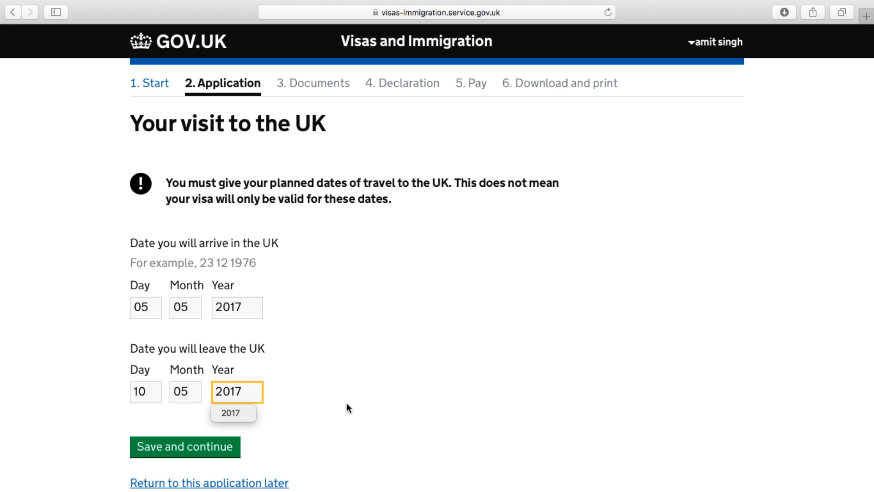
scroll(345, 402, down, 2)
click(232, 399)
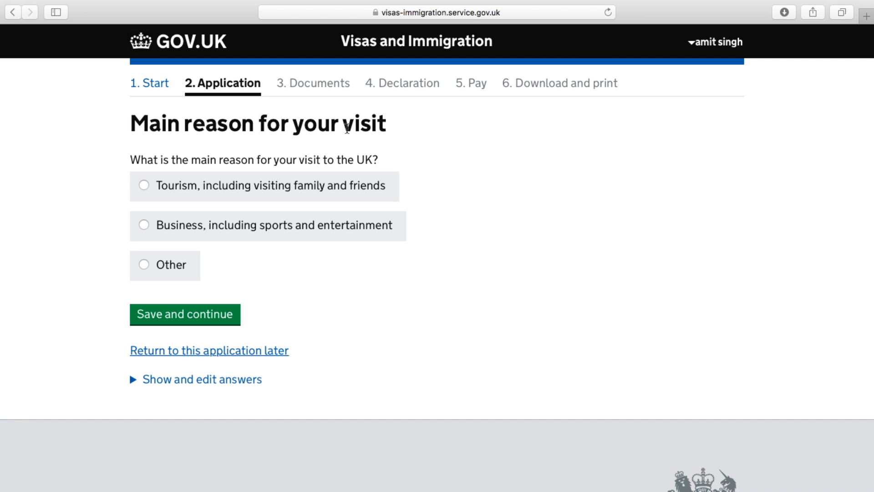
Choose 'Tourism, including visiting family and friends' as the main visit reason and save
click(144, 187)
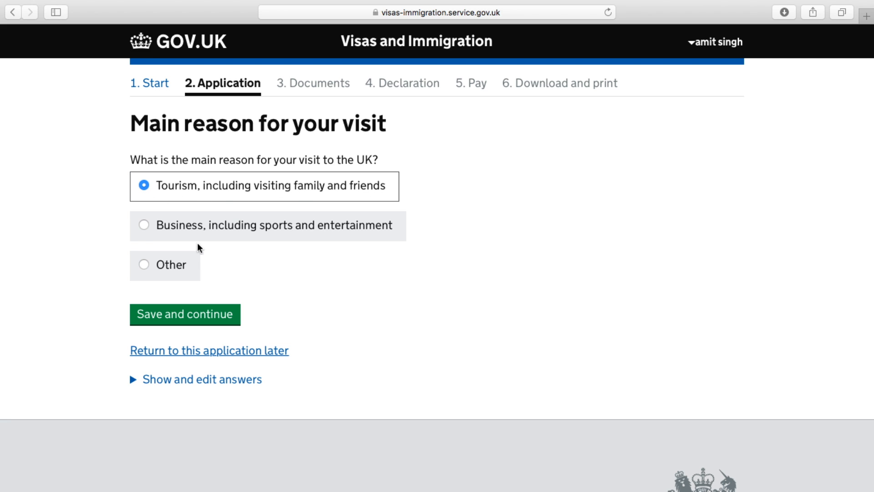
click(191, 319)
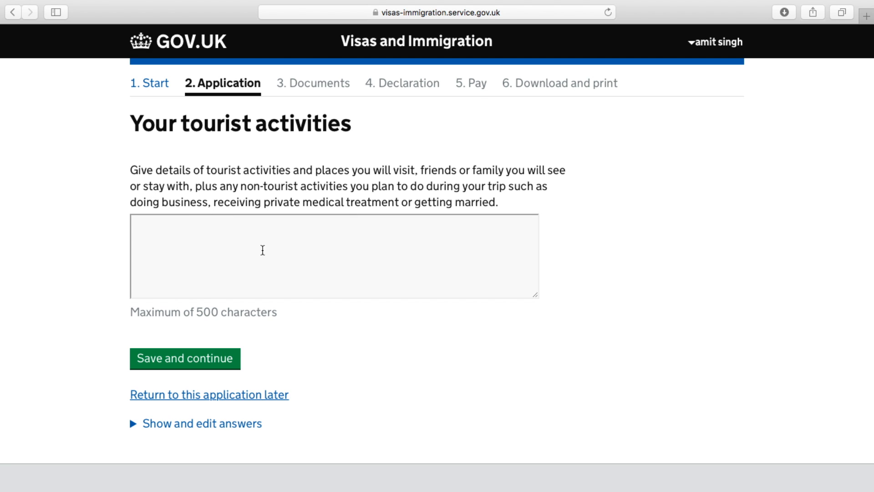
Describe the tourist activities as seeing Big Ben, Tower of London and Tower Bridge, and save
click(313, 248)
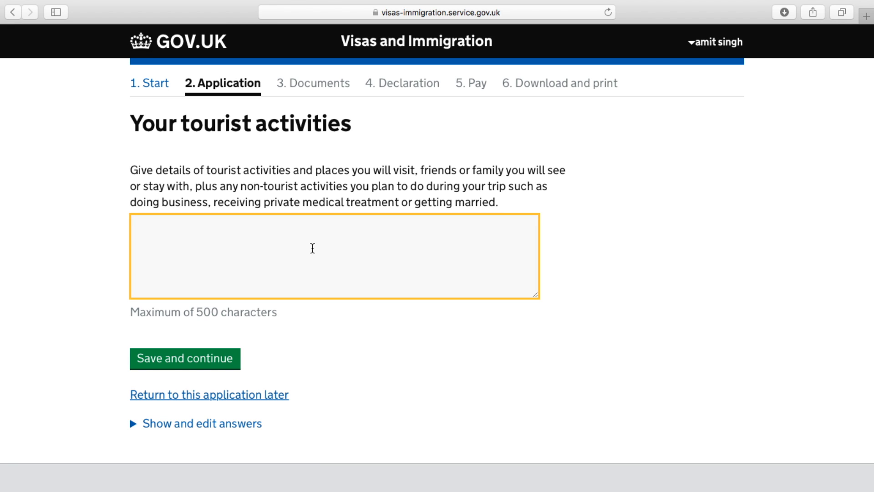
text(TO SEE )
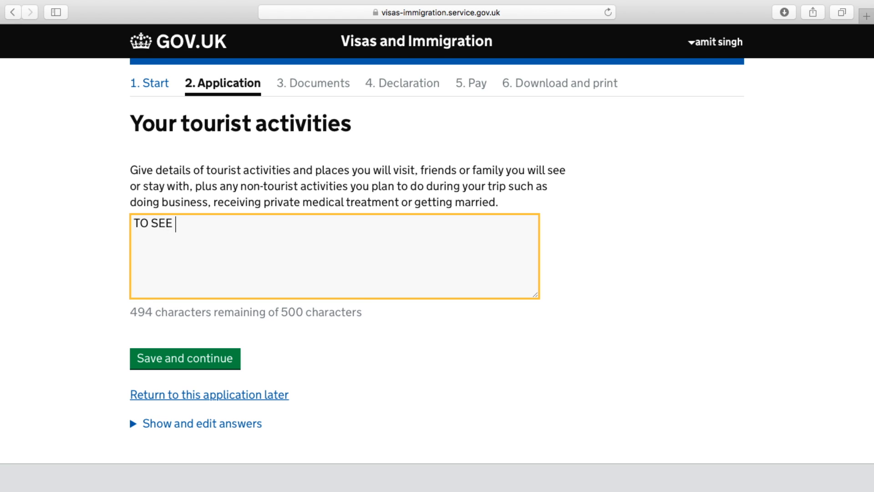
text(B)
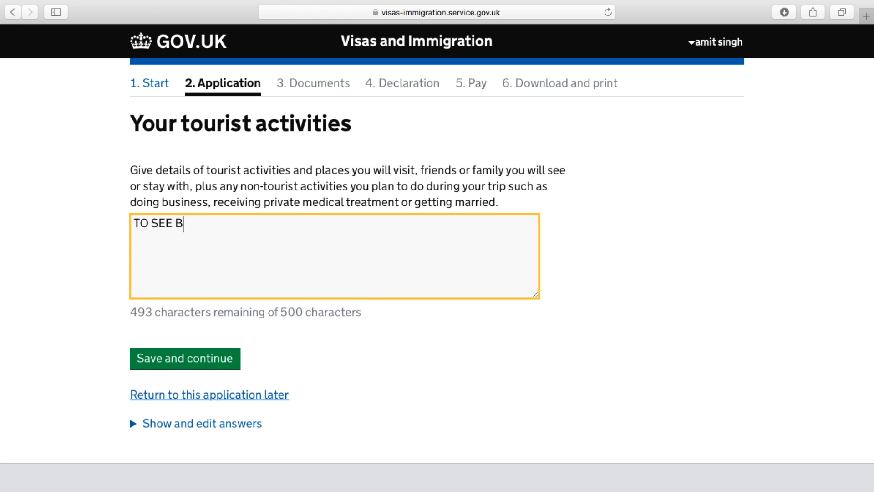
text(IG BEN,TOWER OF LONDON)
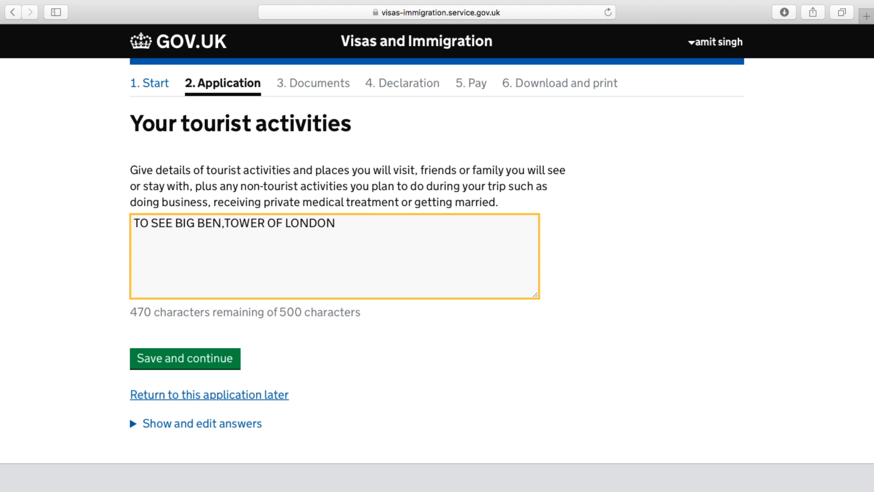
text(, TOWER BRIDGE......)
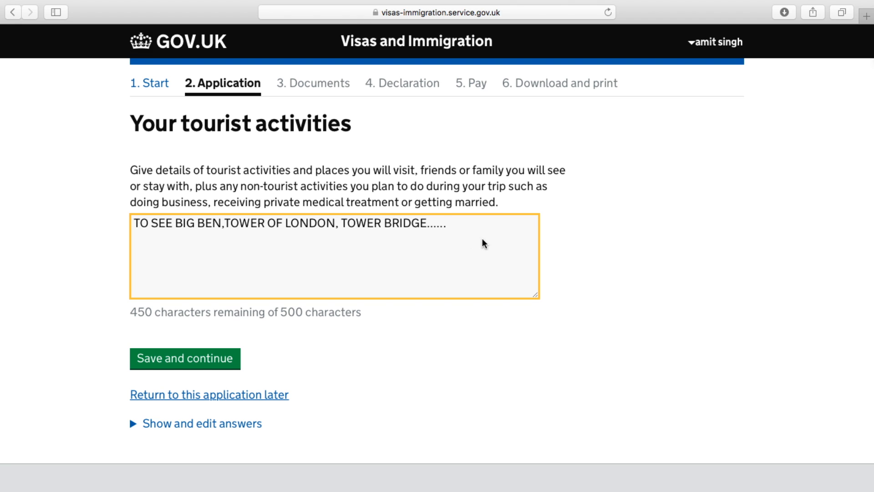
click(190, 357)
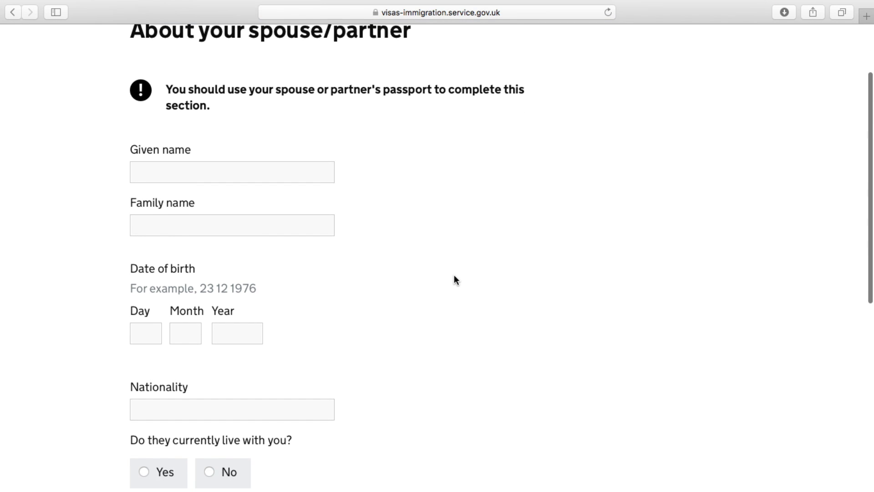
scroll(455, 275, down, 3)
scroll(454, 274, down, 2)
scroll(455, 277, down, 3)
scroll(454, 276, up, 5)
scroll(454, 276, up, 4)
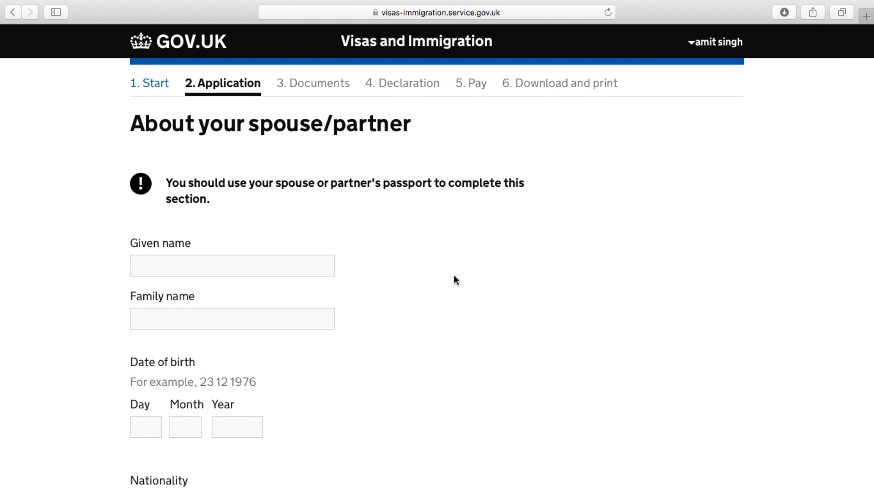
scroll(455, 276, down, 2)
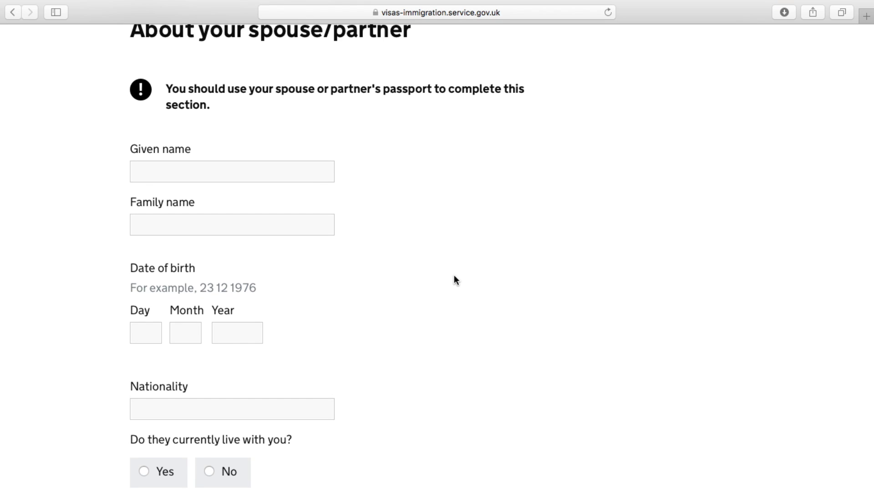
click(256, 168)
click(234, 229)
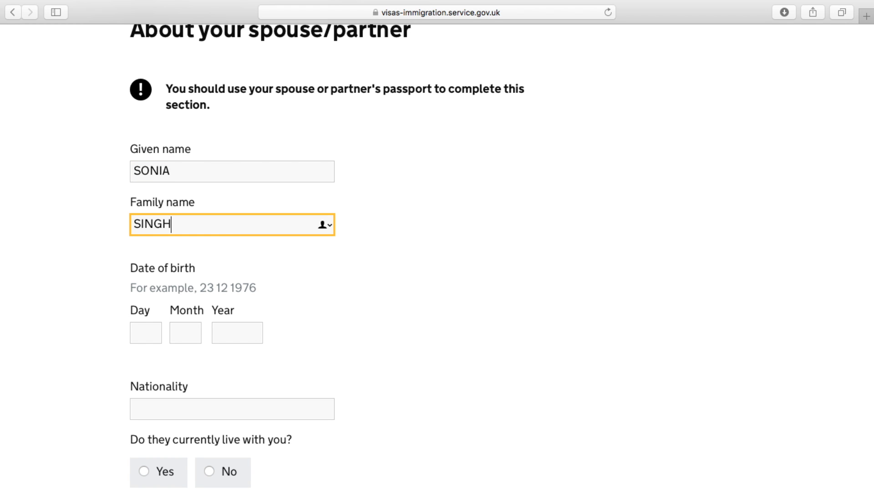
scroll(236, 228, down, 5)
click(144, 218)
text(8)
click(183, 219)
text(08)
click(235, 217)
text(1990)
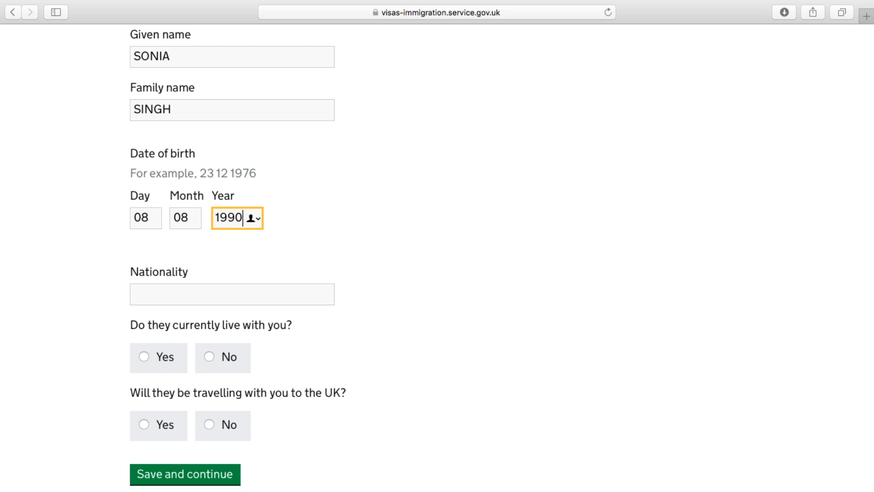
Set the spouse's nationality to India, answer Yes to living together, enter their passport number and save
click(228, 294)
text(INDIA)
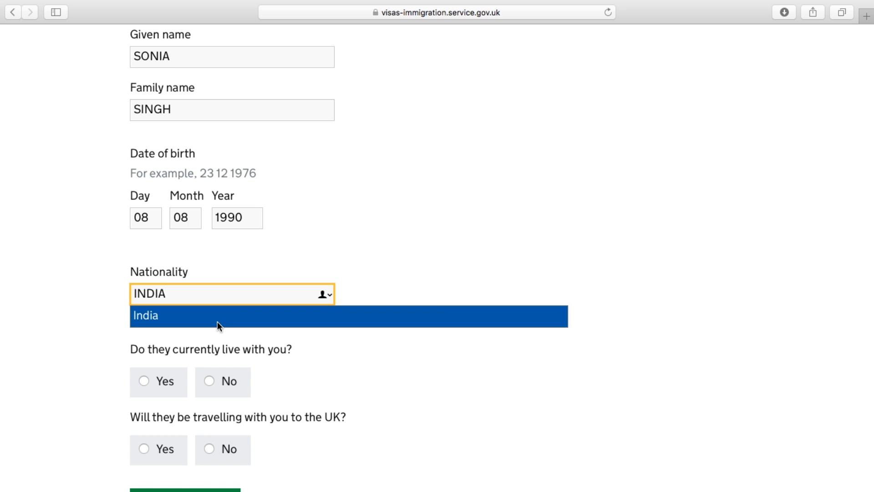
click(217, 321)
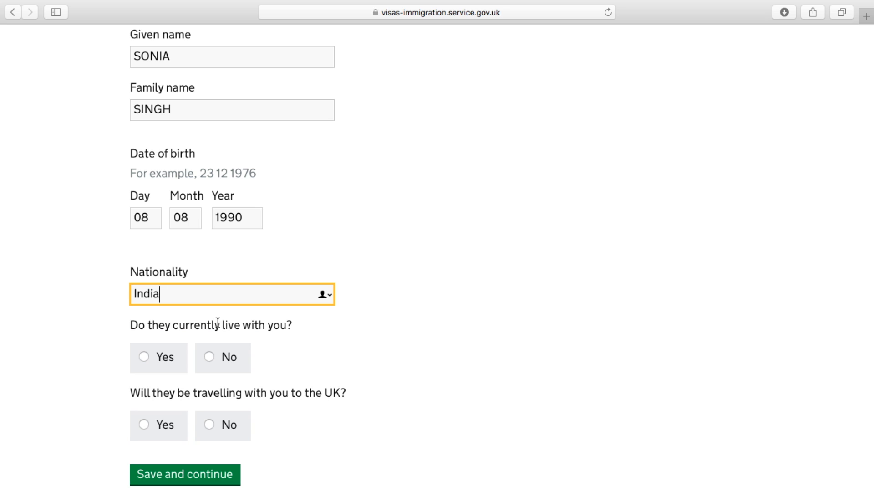
scroll(373, 353, down, 4)
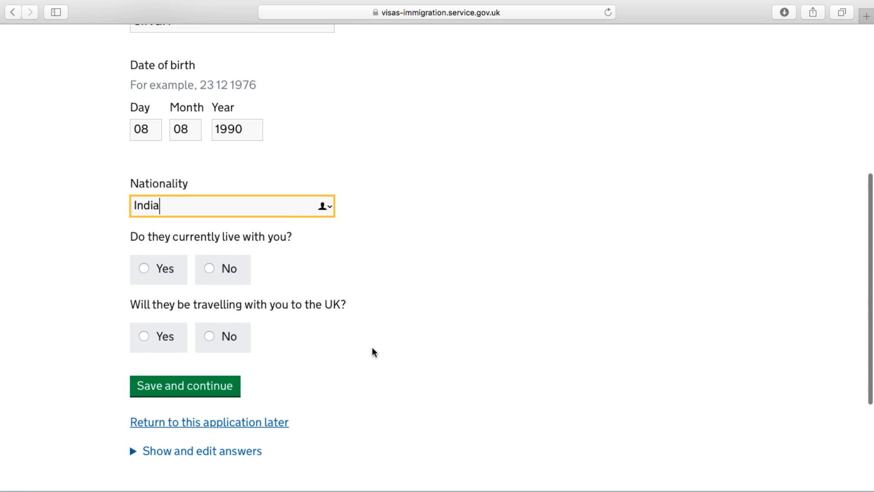
click(145, 270)
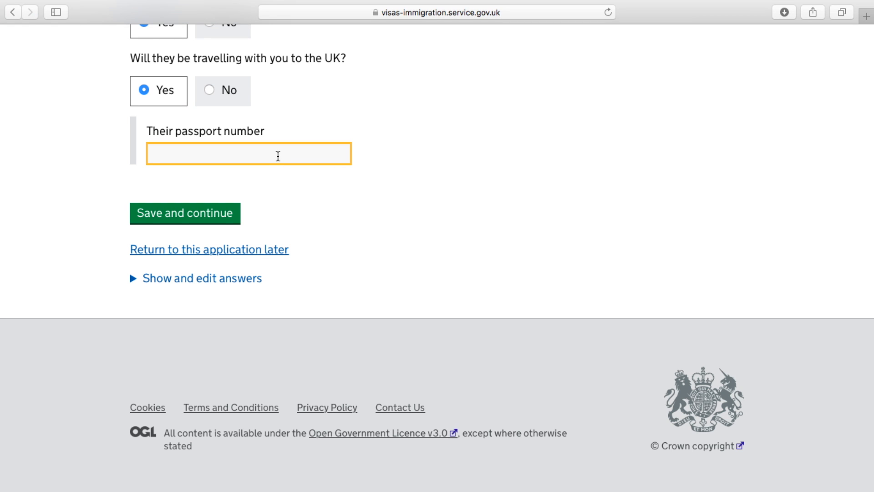
text(J12345)
click(212, 219)
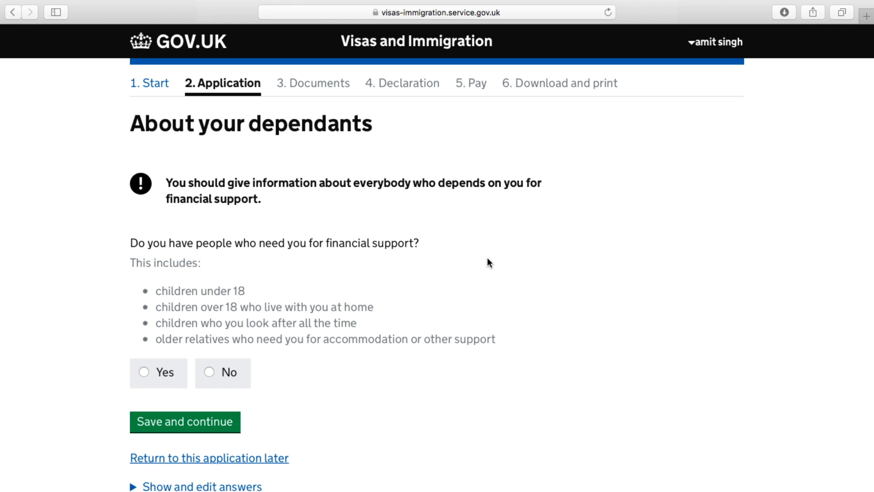
Answer No to having financial dependants and save
scroll(431, 297, down, 3)
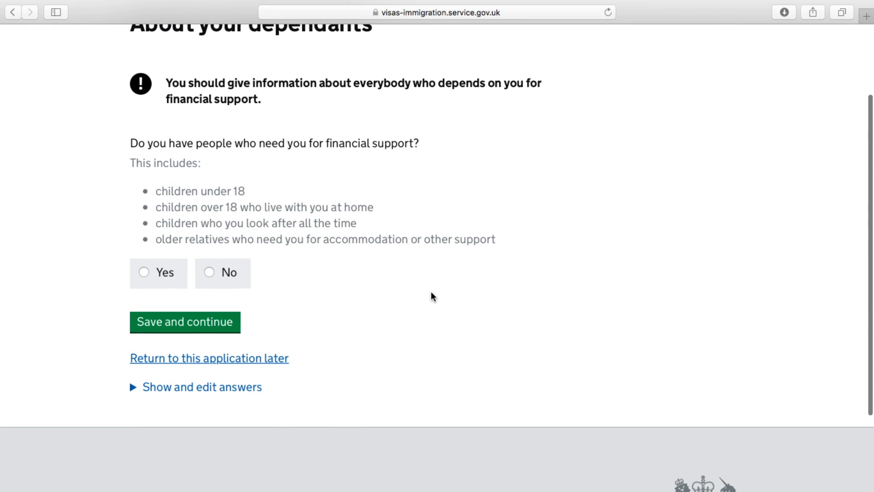
click(210, 273)
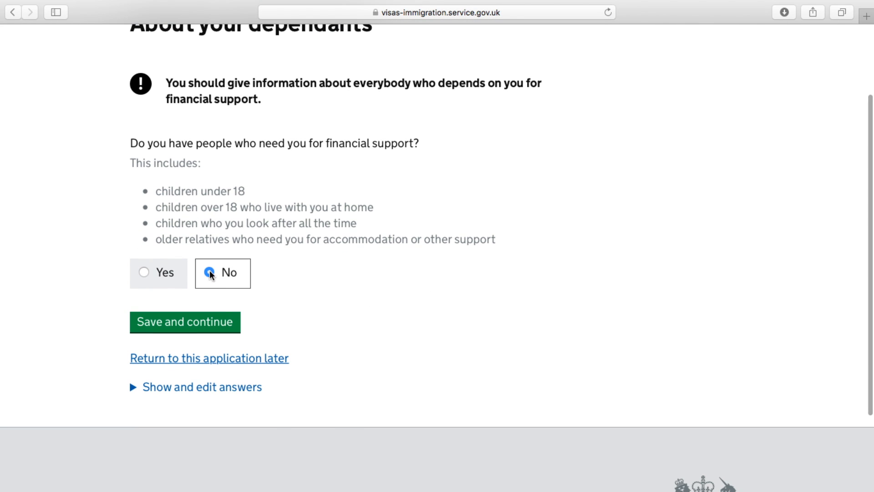
click(207, 324)
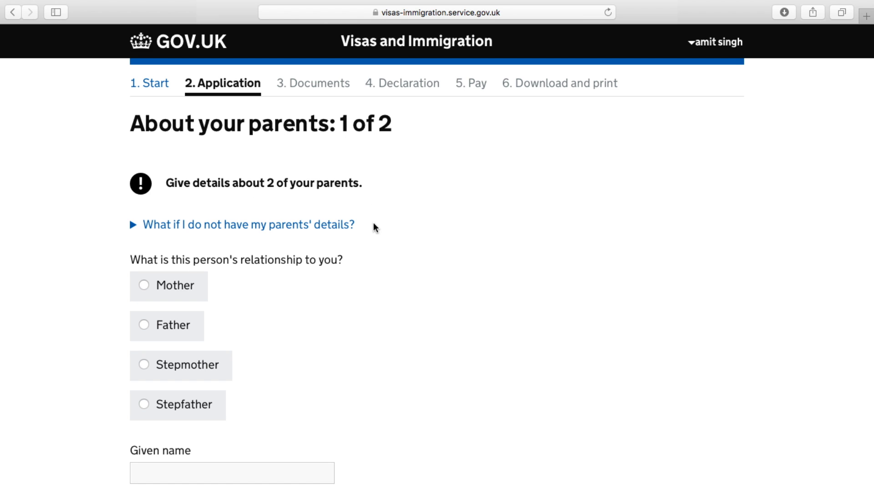
Mark the first parent as Father and enter his given and family names
scroll(375, 238, down, 3)
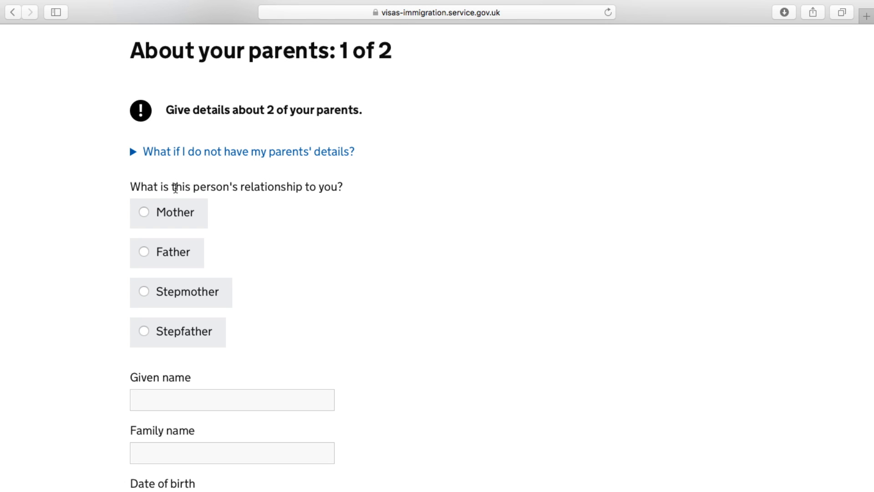
scroll(328, 228, down, 3)
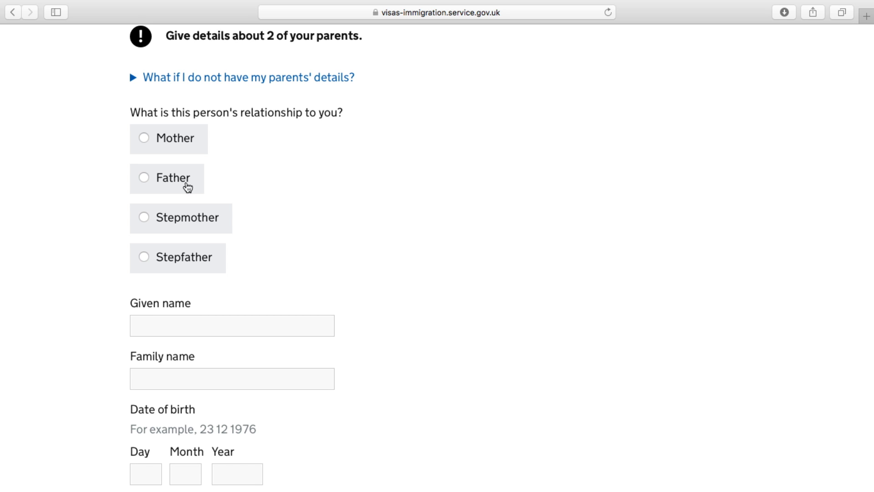
click(144, 178)
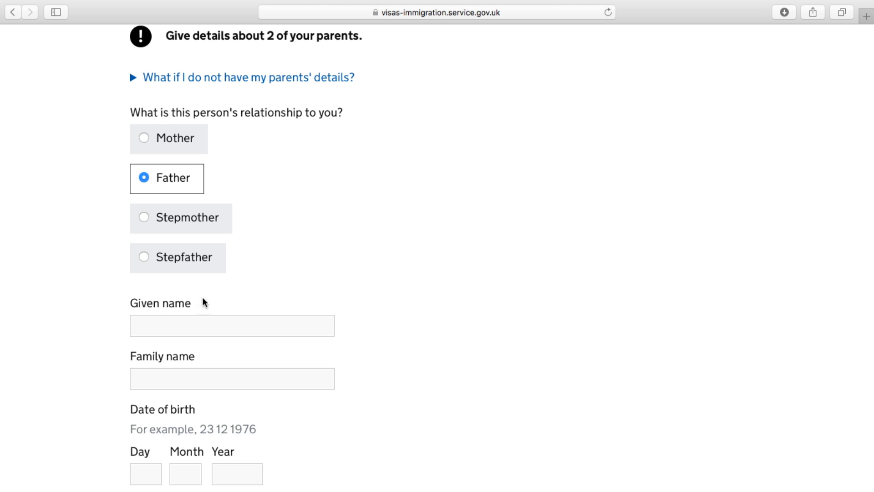
click(190, 322)
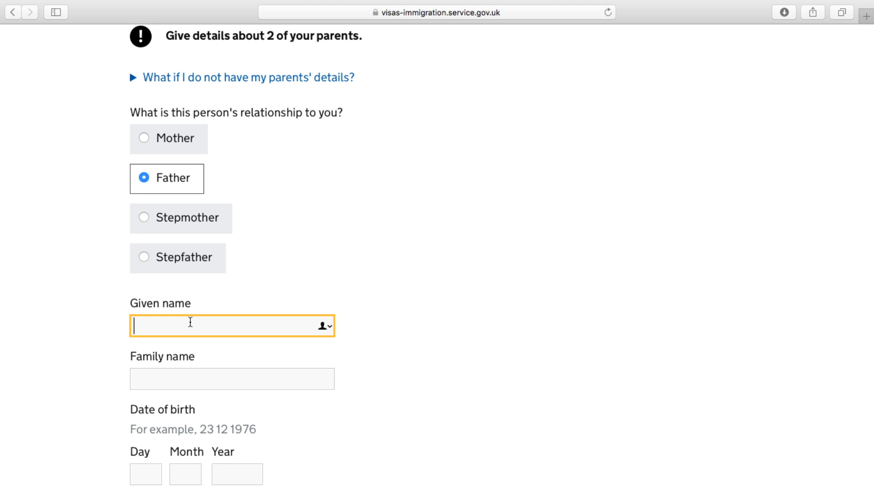
click(190, 381)
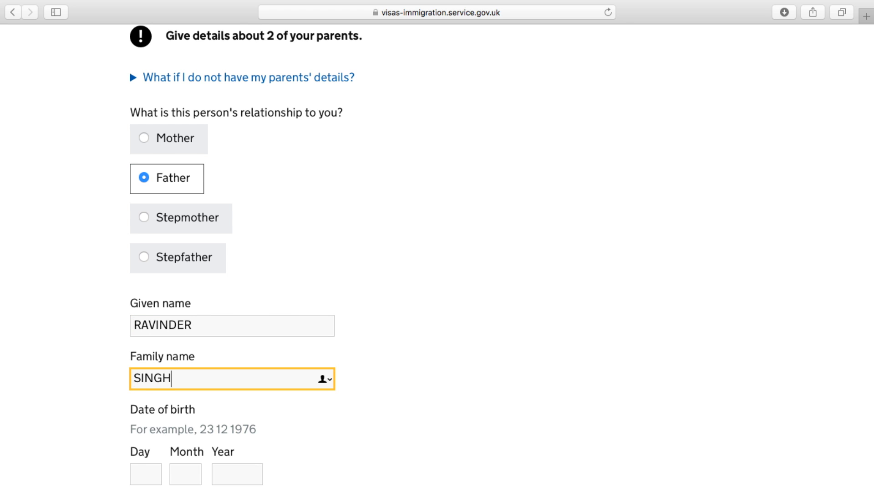
scroll(150, 392, down, 5)
click(152, 334)
text(19)
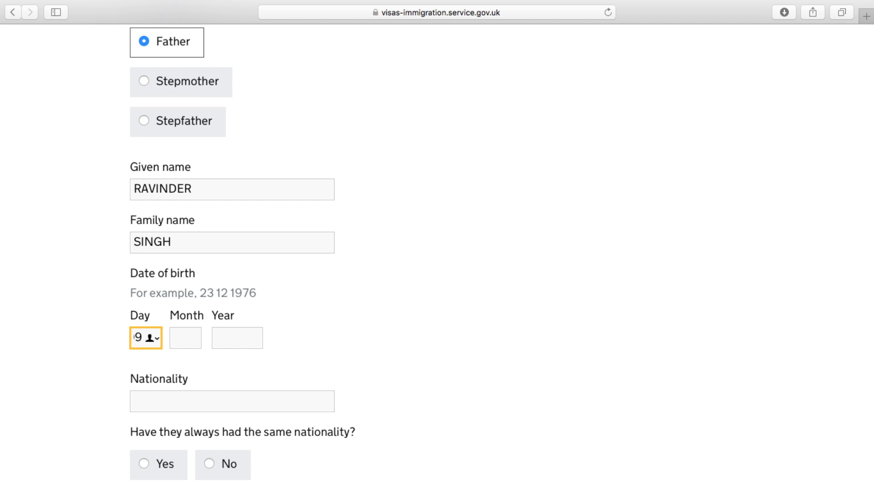
click(180, 339)
text(02)
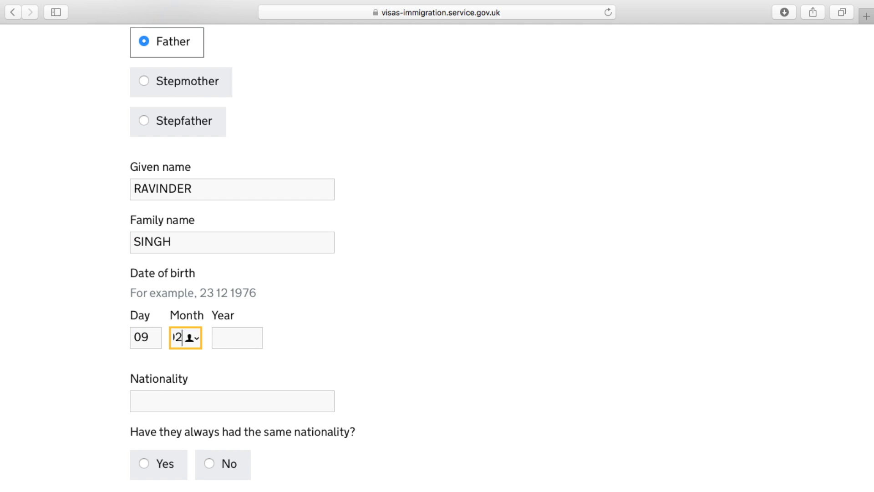
click(224, 343)
text(19)
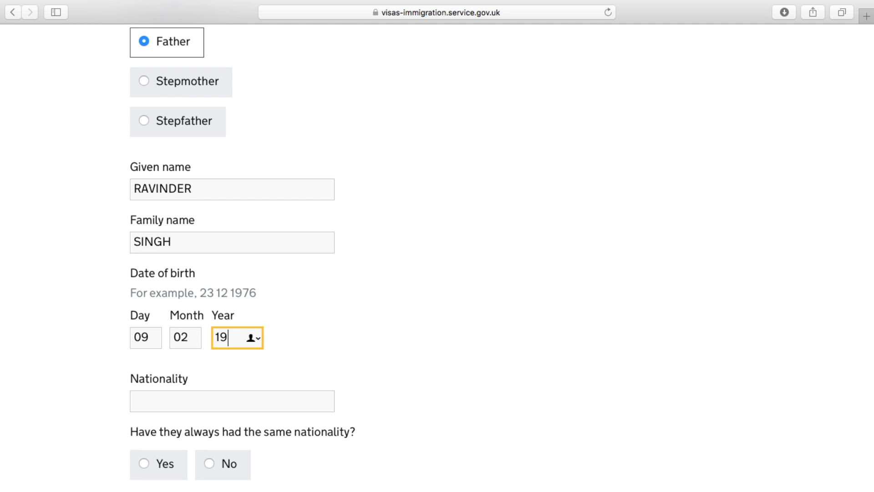
text(60)
click(253, 399)
text(INDIAN)
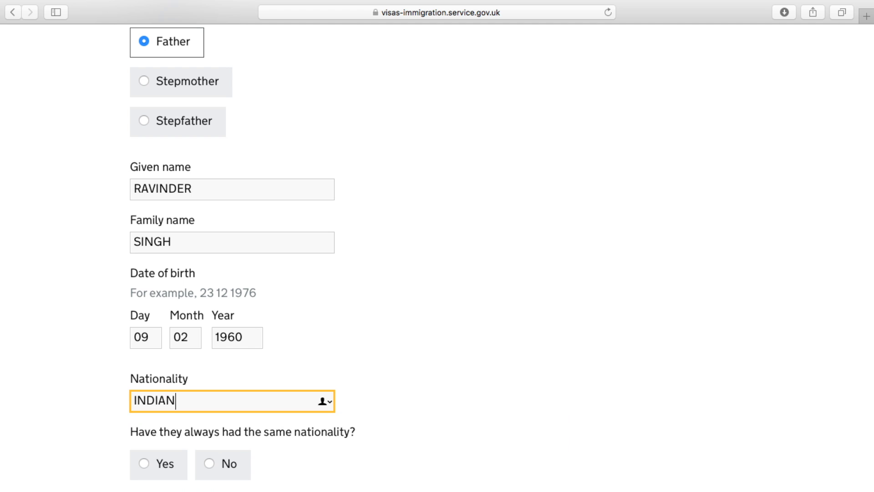
scroll(839, 393, down, 1)
key(BackSpace)
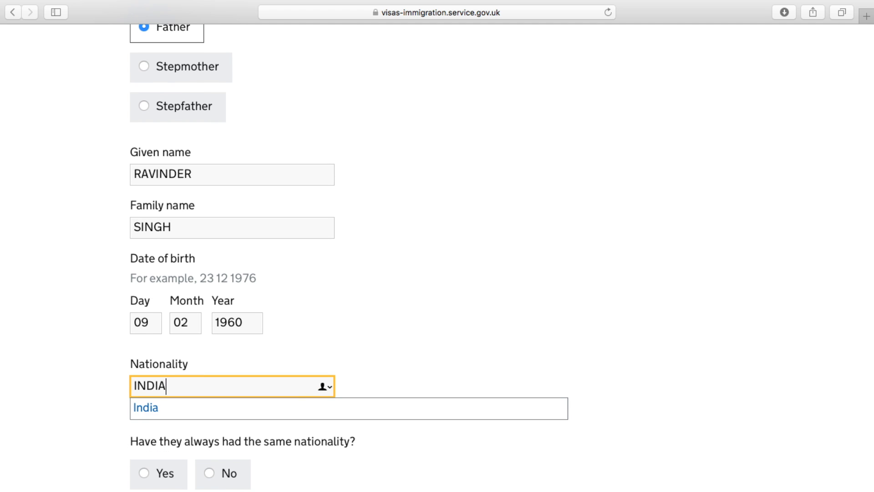
click(287, 408)
scroll(287, 414, down, 5)
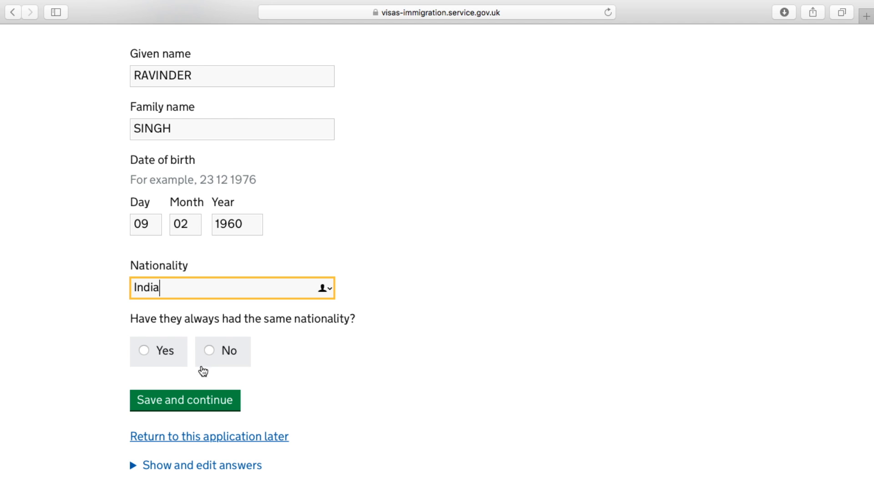
click(145, 355)
click(207, 400)
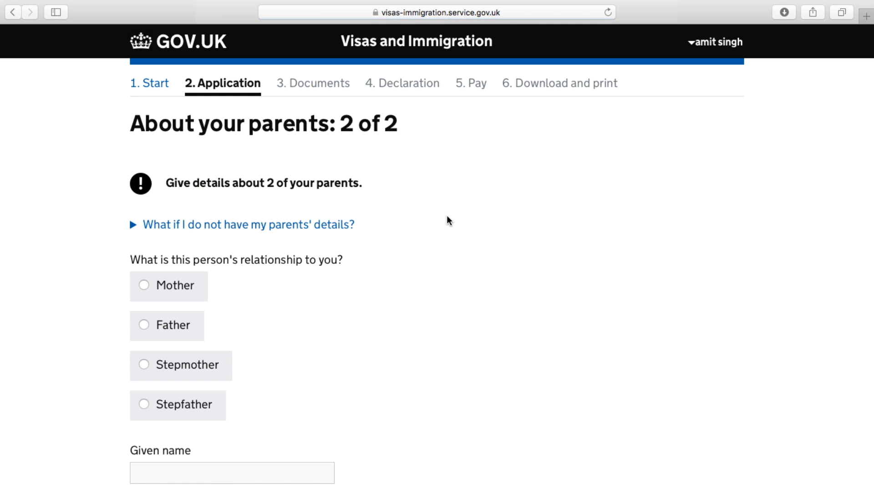
Mark the second parent as Mother and enter her given and family names
click(154, 286)
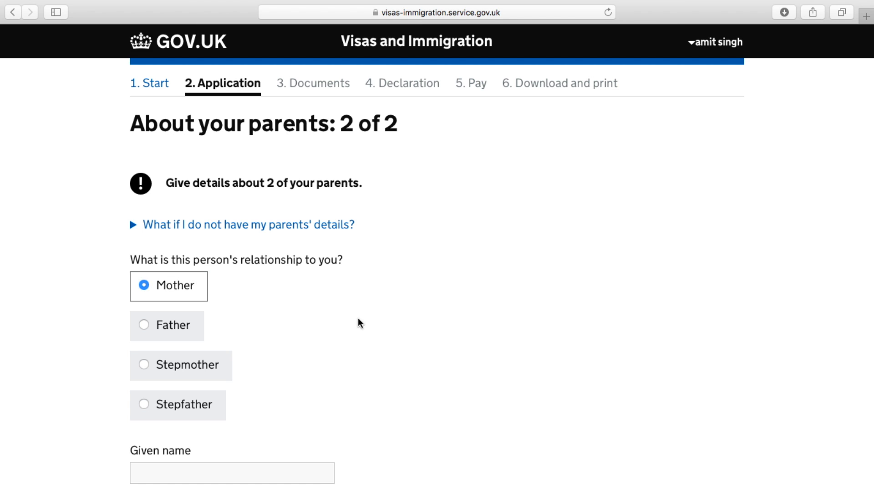
scroll(360, 319, down, 3)
click(263, 325)
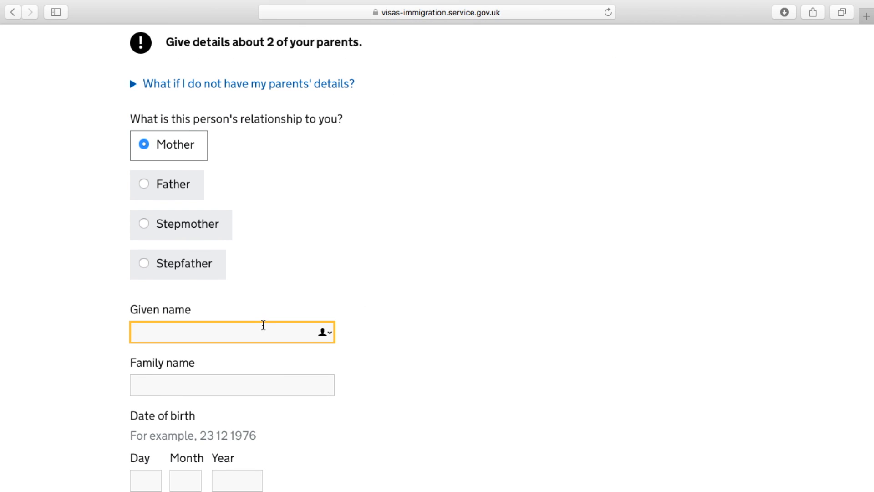
click(251, 386)
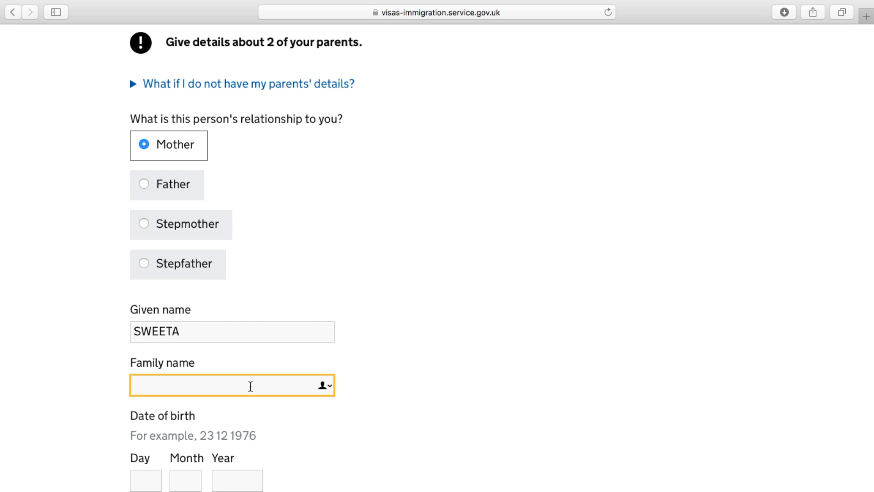
scroll(250, 386, down, 5)
click(152, 300)
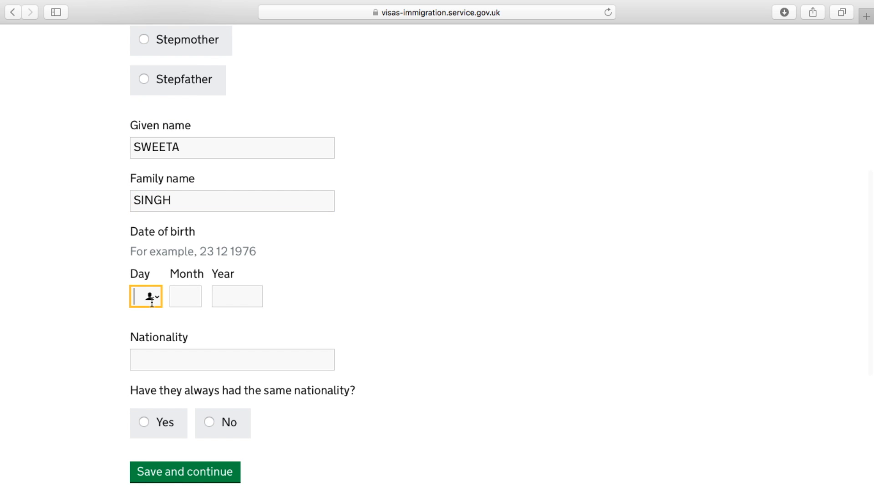
text(8)
click(194, 301)
text(02)
click(239, 301)
text(1964)
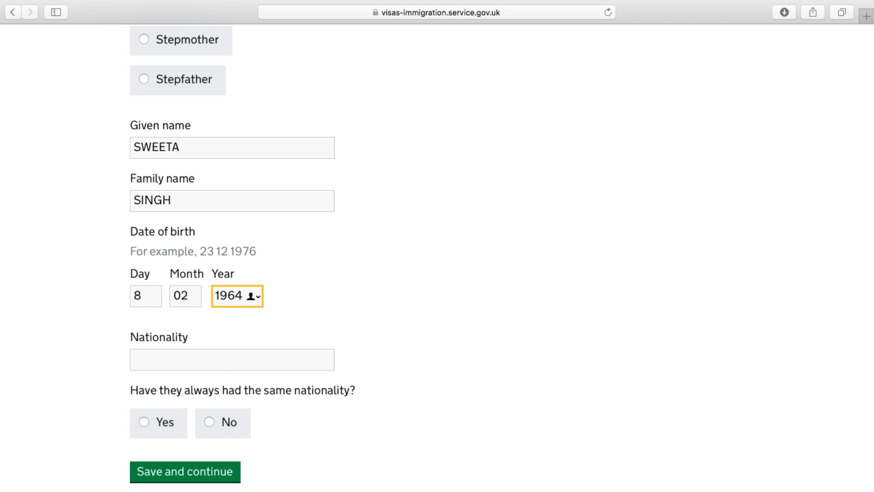
click(222, 367)
text(INDIA)
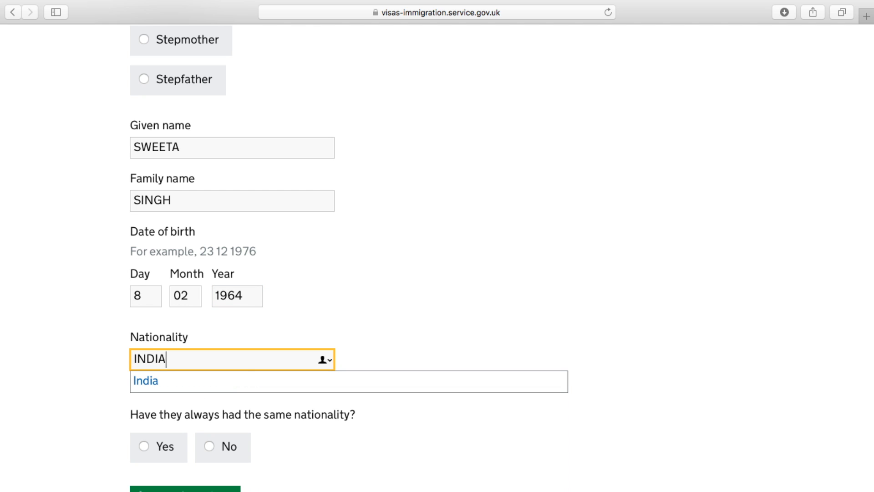
click(214, 378)
scroll(389, 407, down, 3)
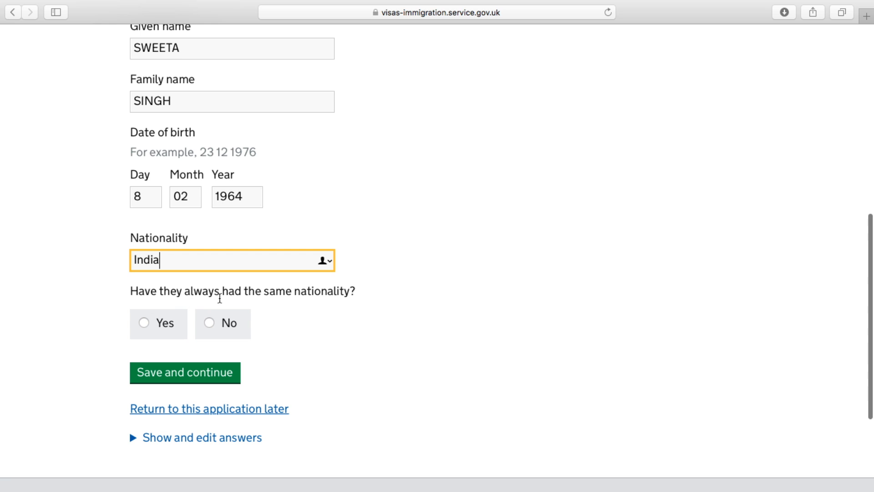
click(144, 324)
click(188, 374)
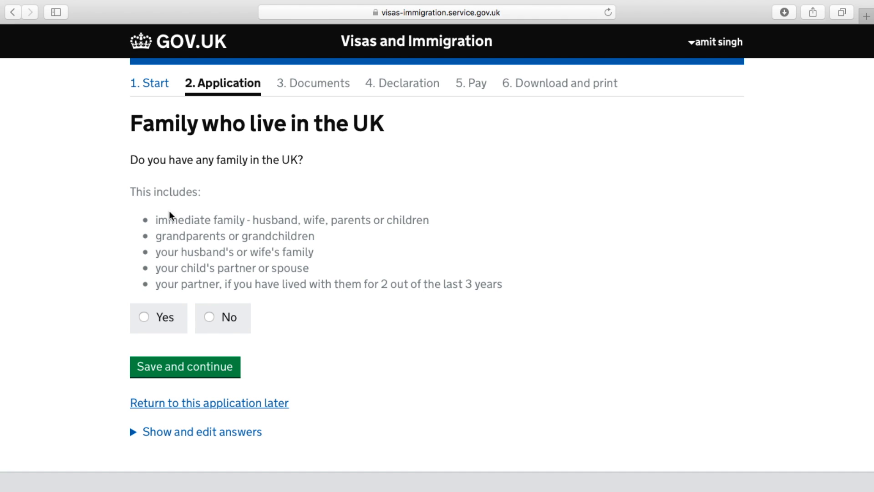
Answer No to family in the UK, organised group travel and travelling with another person
click(208, 318)
click(195, 367)
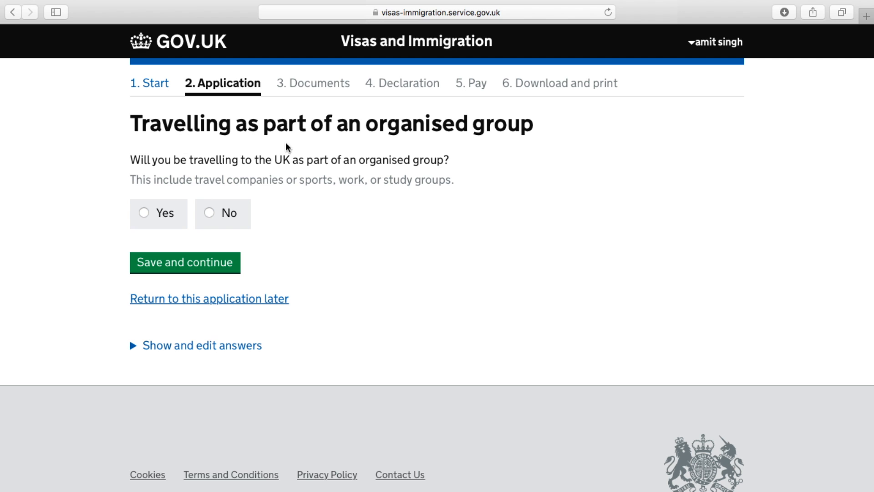
click(209, 214)
click(202, 265)
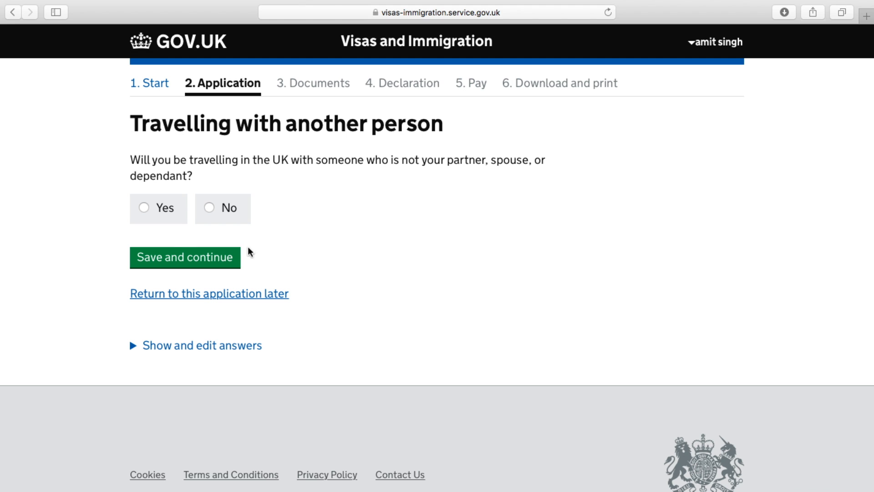
click(210, 207)
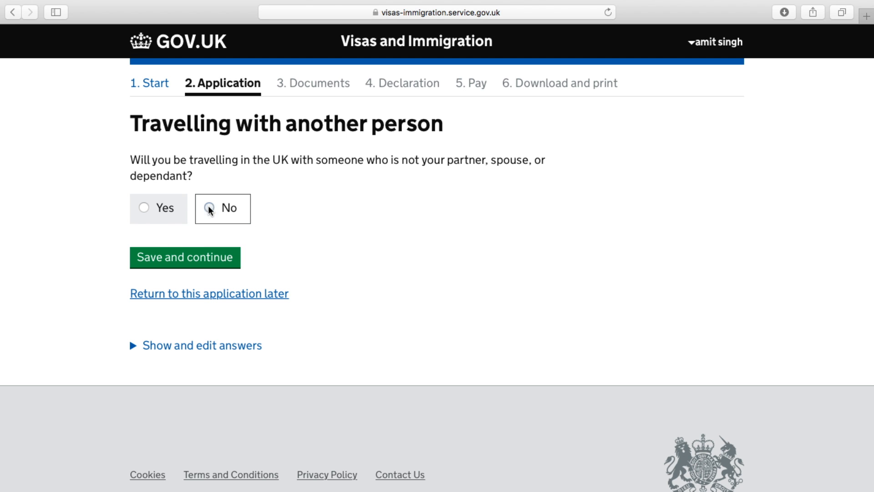
click(184, 263)
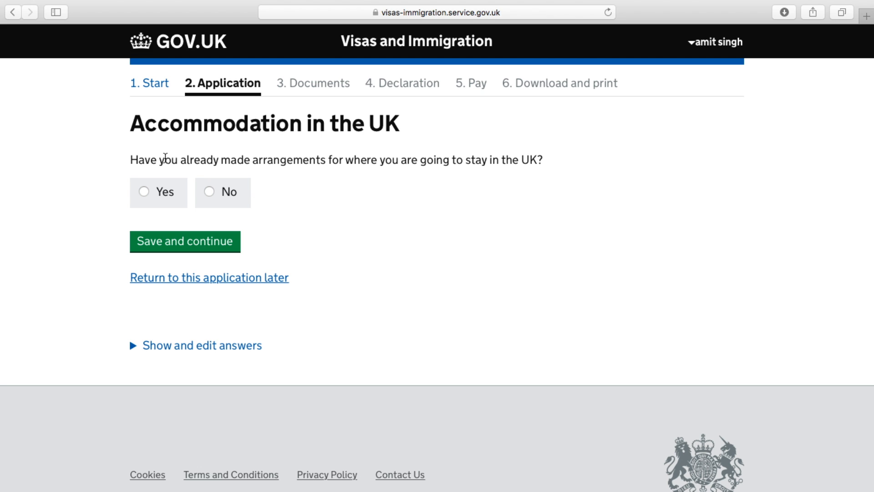
Answer Yes to having UK accommodation arranged and save
click(147, 193)
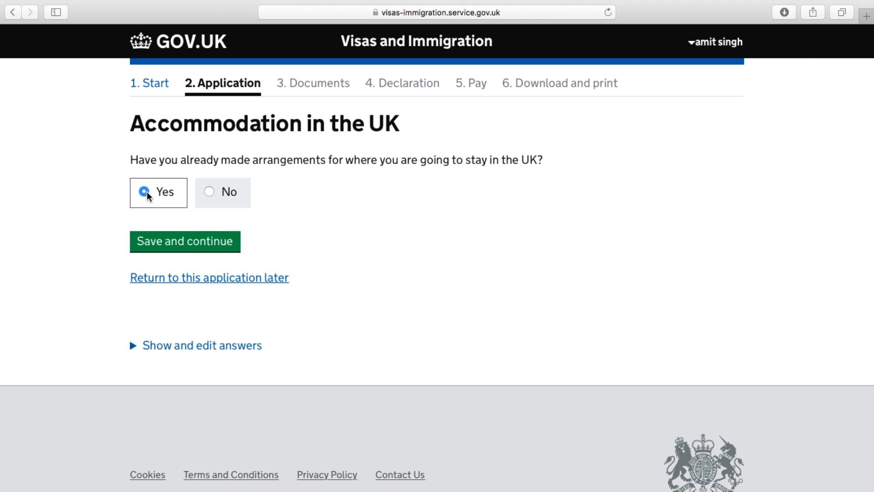
click(184, 248)
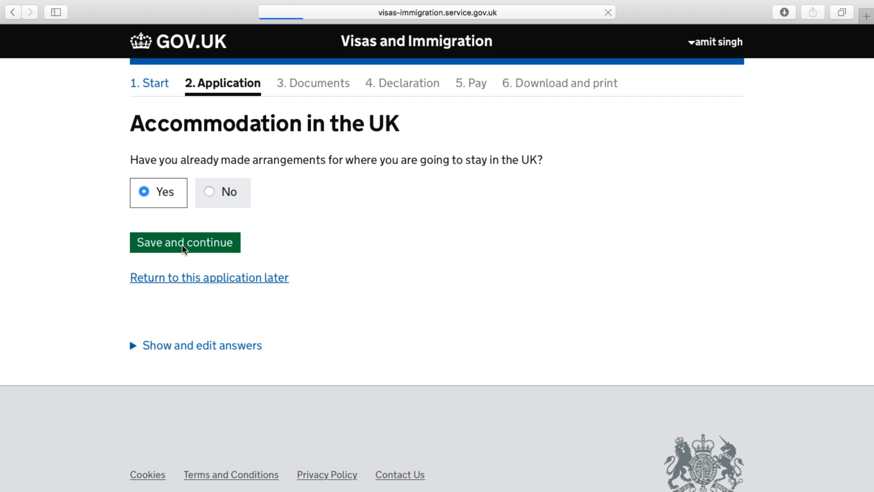
Enter HOTEL ABC as the name of the place you will stay
scroll(378, 213, down, 1)
scroll(378, 213, down, 5)
scroll(378, 214, up, 3)
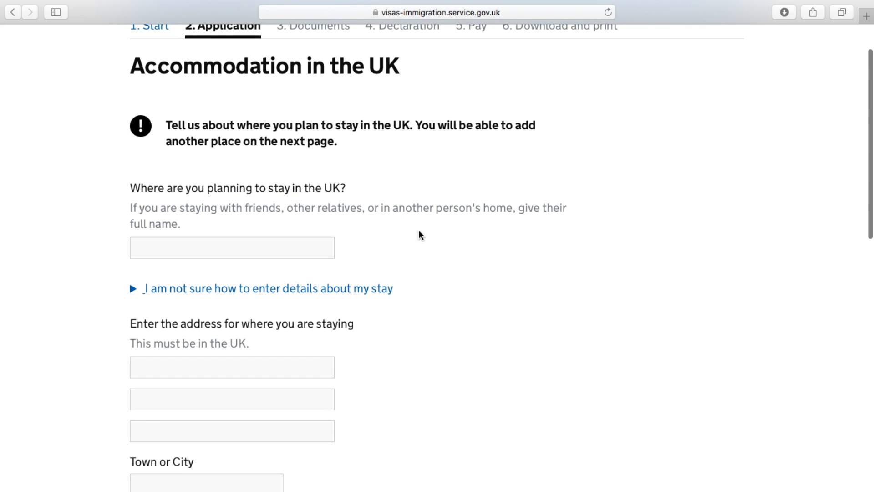
scroll(398, 287, down, 2)
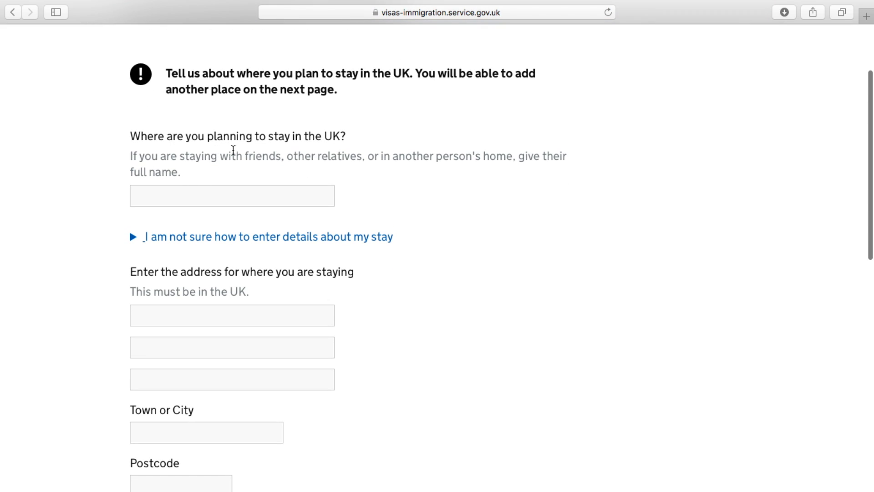
click(223, 196)
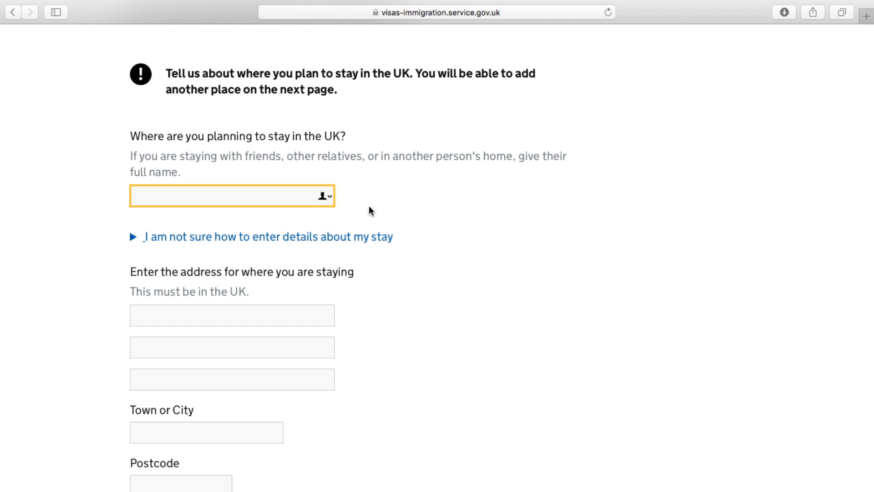
scroll(411, 244, down, 3)
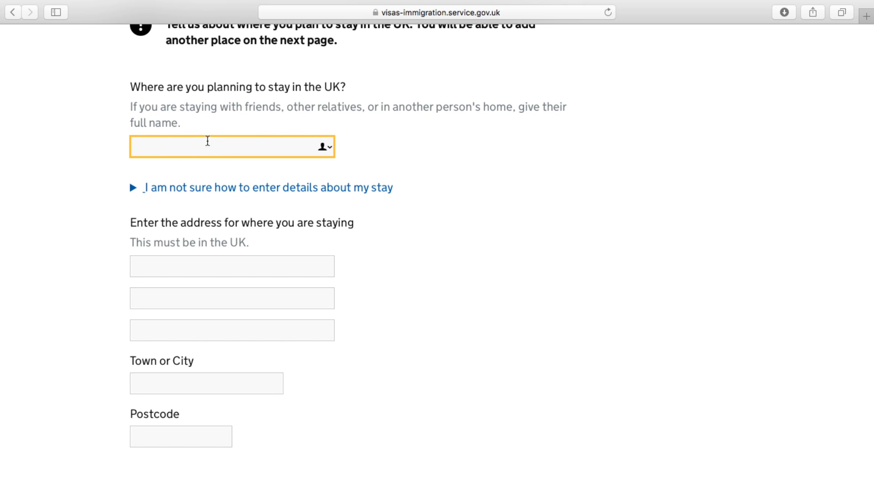
text(HOTEL A)
key(BackSpace)
text(ABC)
Fill in the hotel's two address lines, town London and postcode
scroll(139, 184, down, 3)
click(272, 215)
text(WELLINO)
key(BackSpace)
text(TON STREE)
click(263, 240)
text(H)
key(BackSpace)
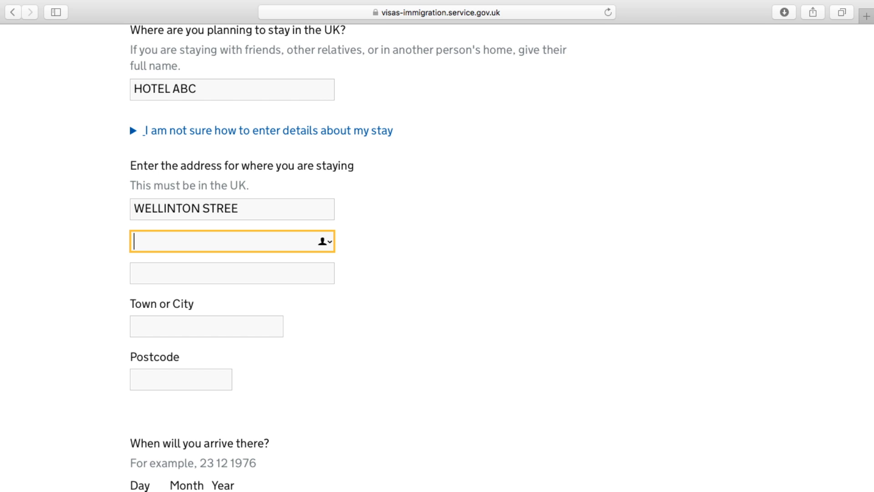
text(LANE NO 5)
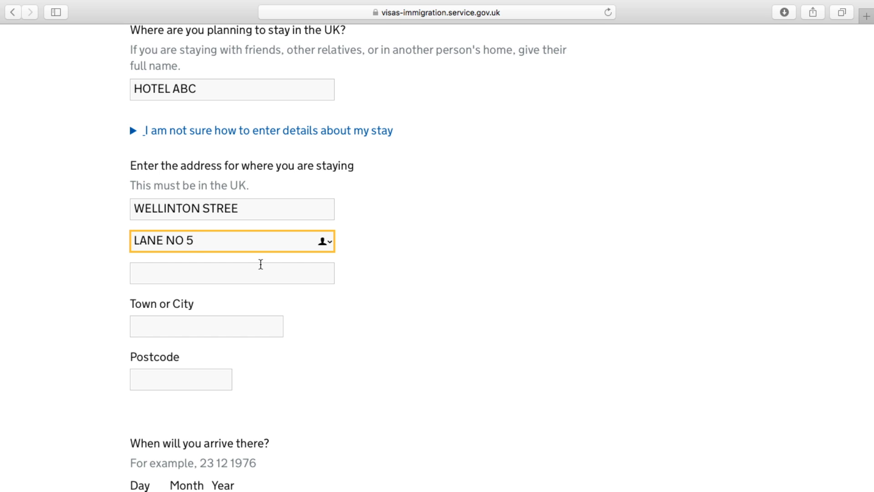
click(256, 271)
click(198, 337)
text(LONDO)
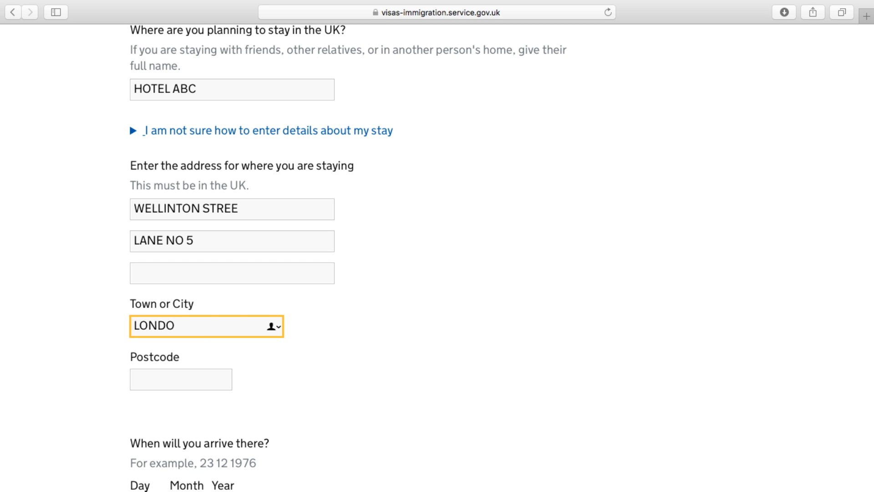
text(N)
click(184, 382)
text(12345)
scroll(184, 382, down, 3)
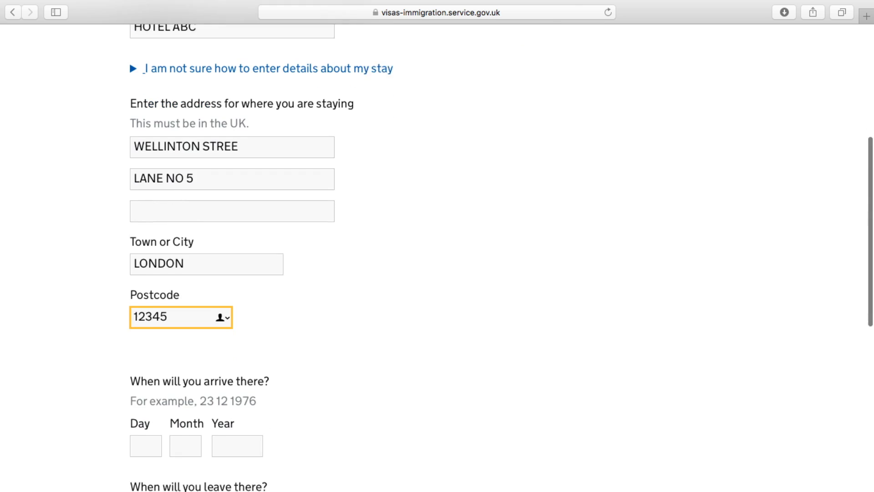
scroll(189, 380, down, 2)
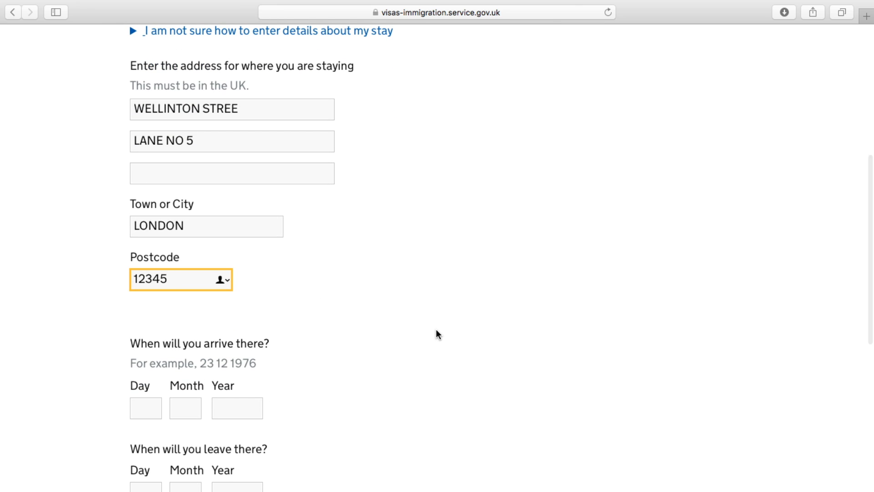
scroll(436, 331, down, 5)
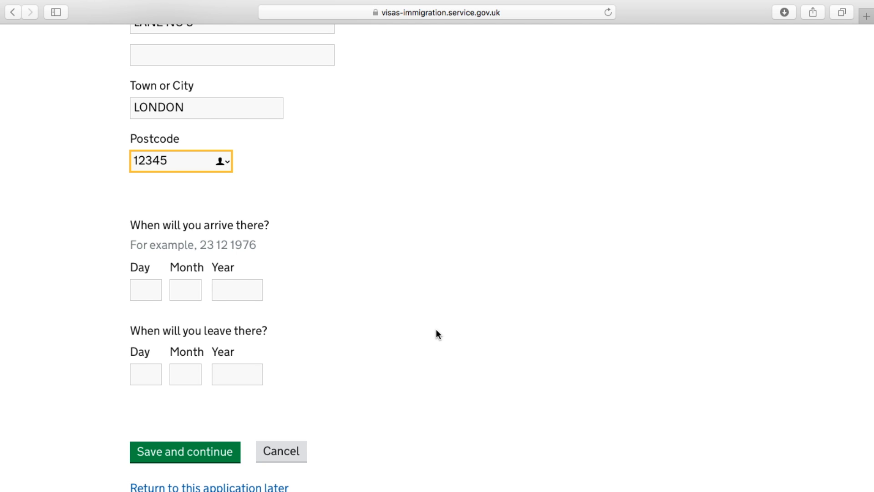
Set the stay dates to arrive 05 05 2017 and leave 10 05 2017, then save
click(145, 293)
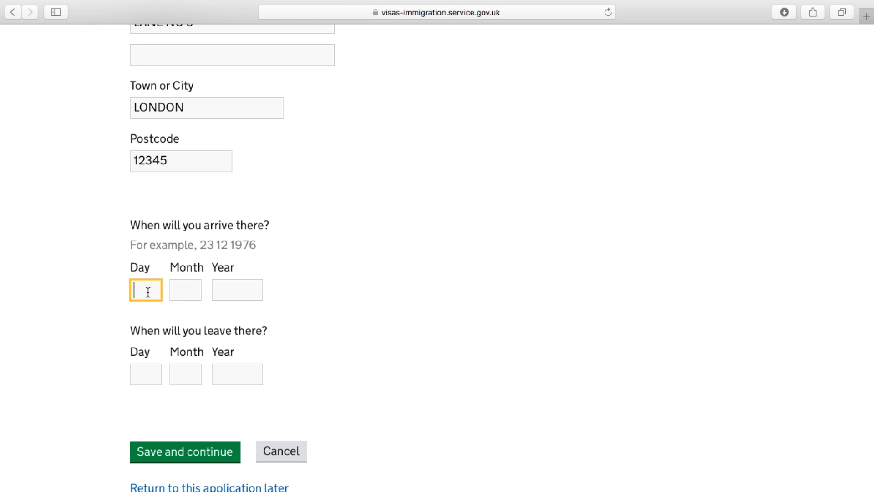
text(05)
click(173, 290)
text(05)
click(236, 295)
text(2017)
click(150, 373)
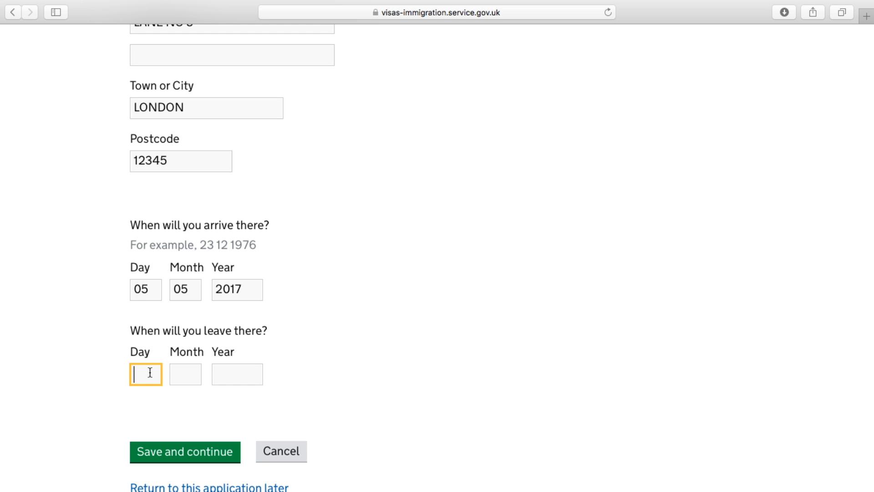
text(10)
click(181, 368)
text(05)
click(232, 378)
text(2017)
click(221, 454)
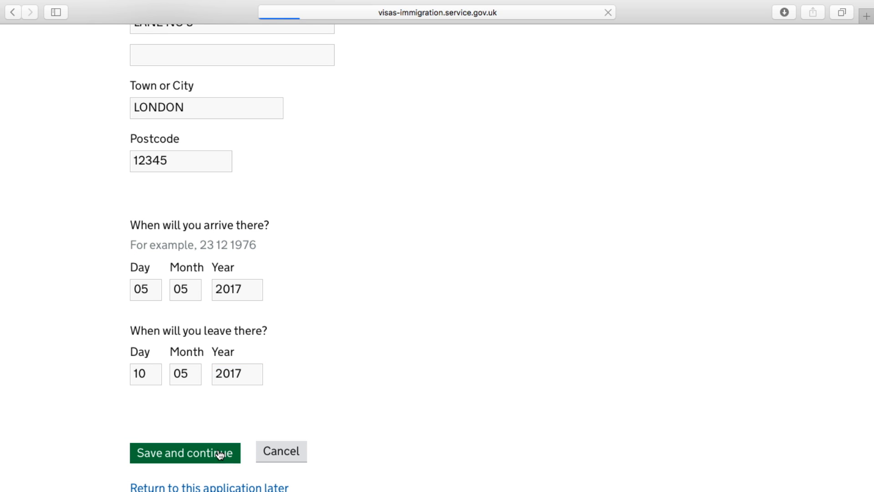
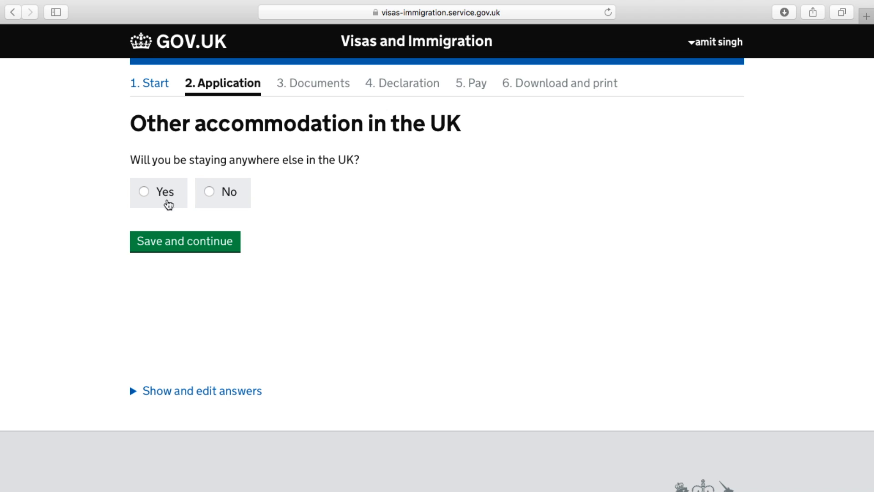
Answer No to other UK accommodation, None to UK visits and No to past UK visas
click(208, 191)
click(207, 251)
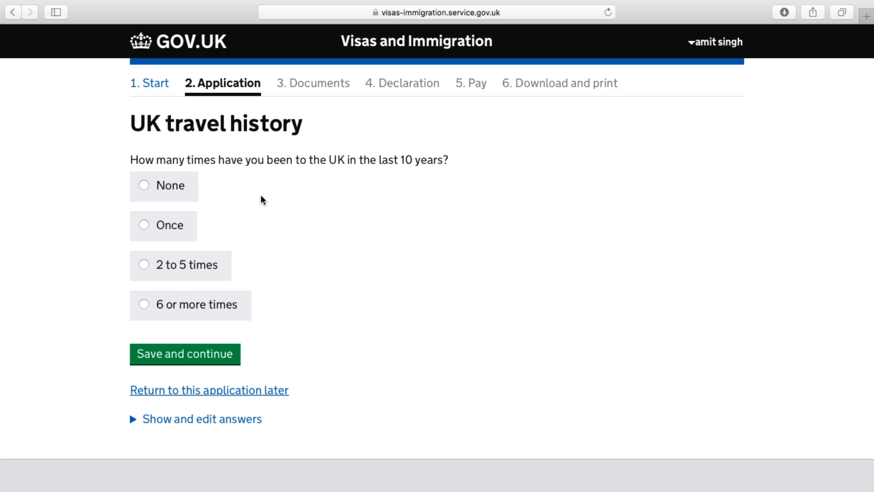
click(145, 187)
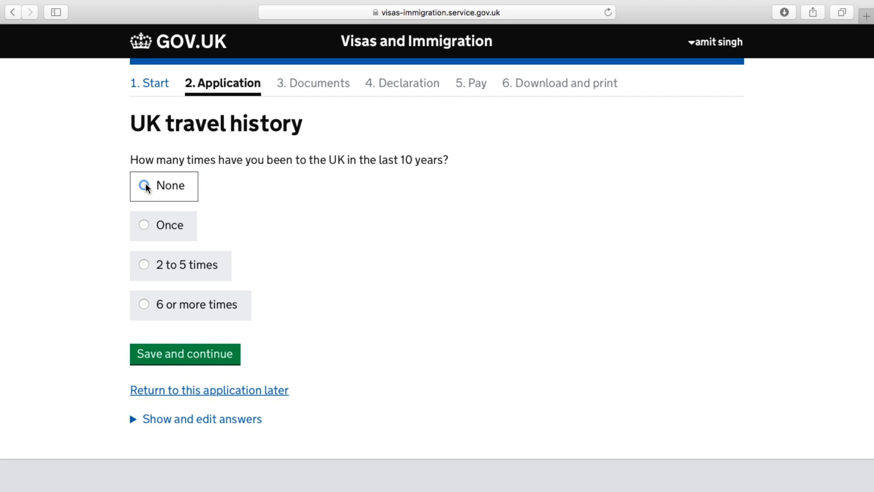
click(196, 362)
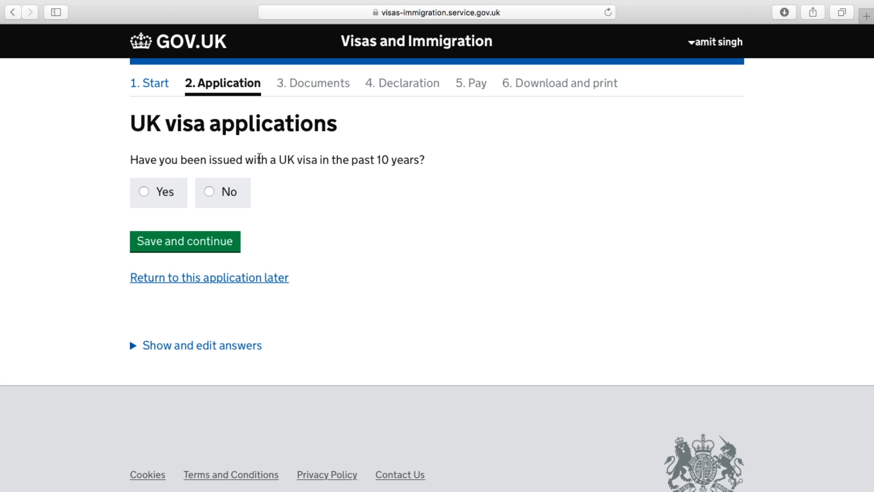
click(208, 191)
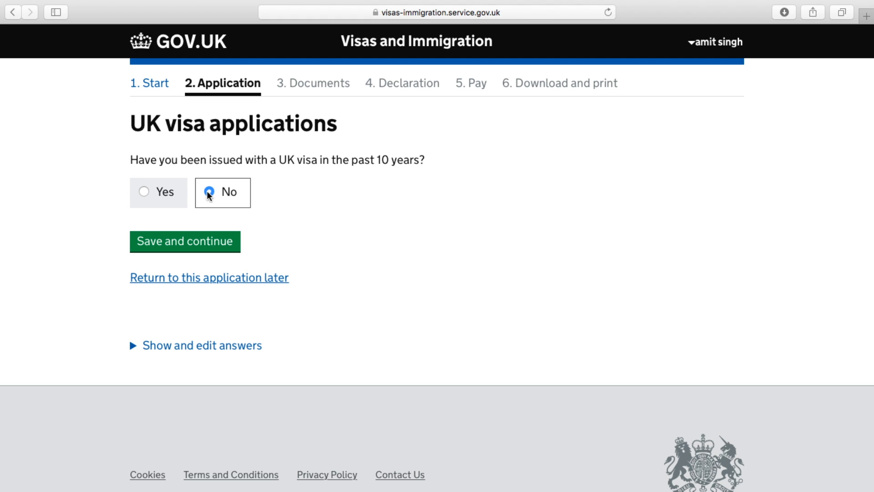
click(193, 245)
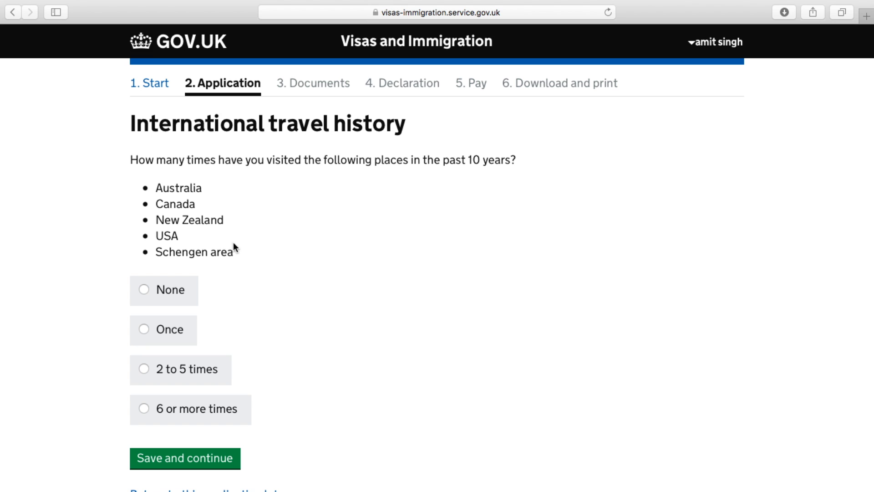
Record None for visits to the listed countries and Yes for visits to other countries
scroll(331, 310, down, 2)
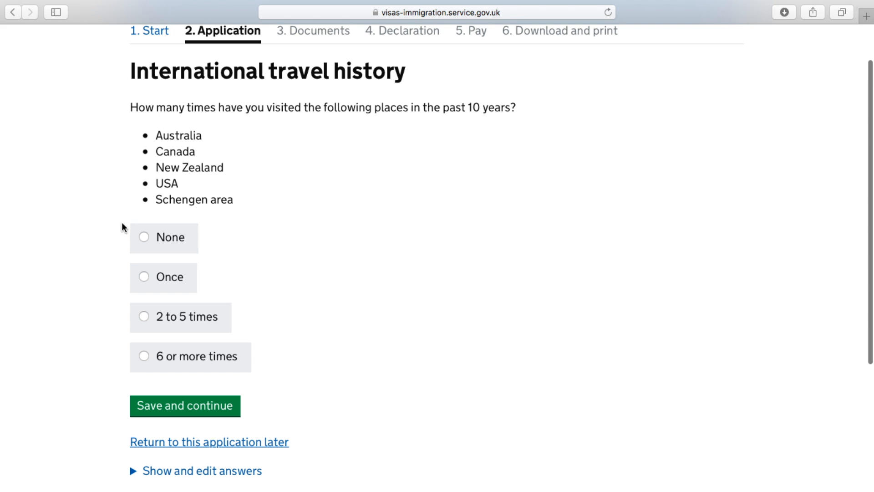
click(149, 238)
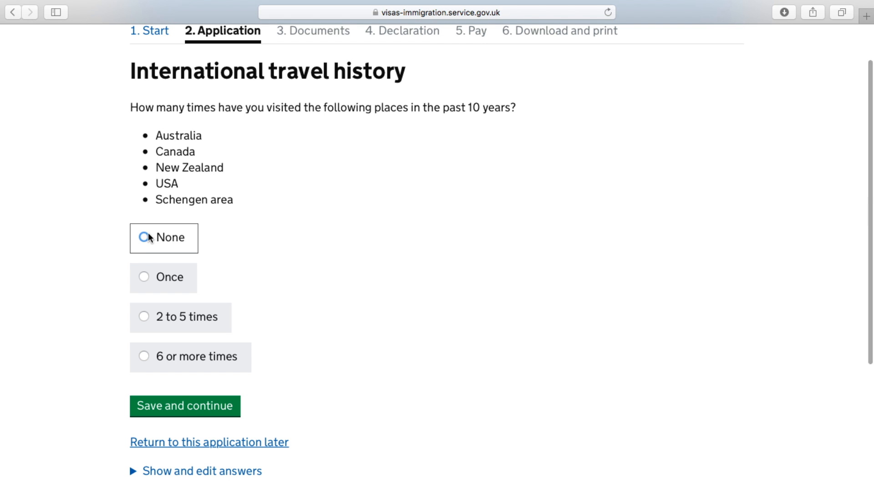
click(193, 412)
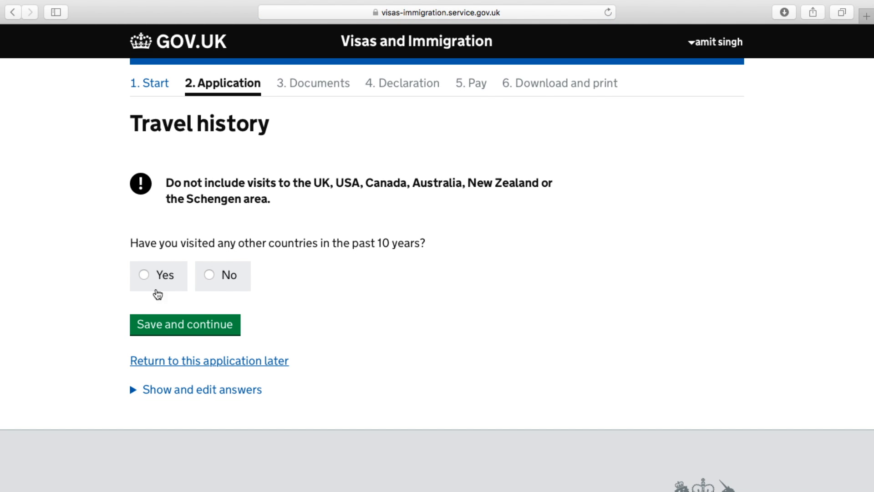
click(145, 275)
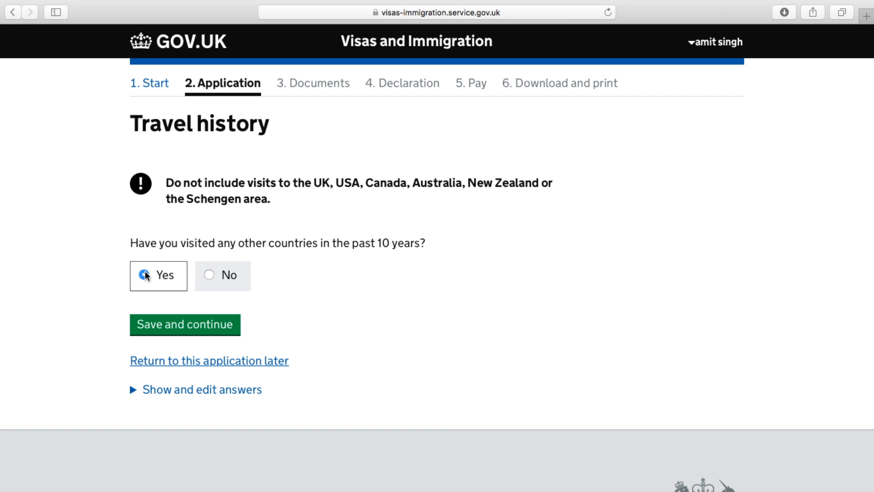
click(182, 326)
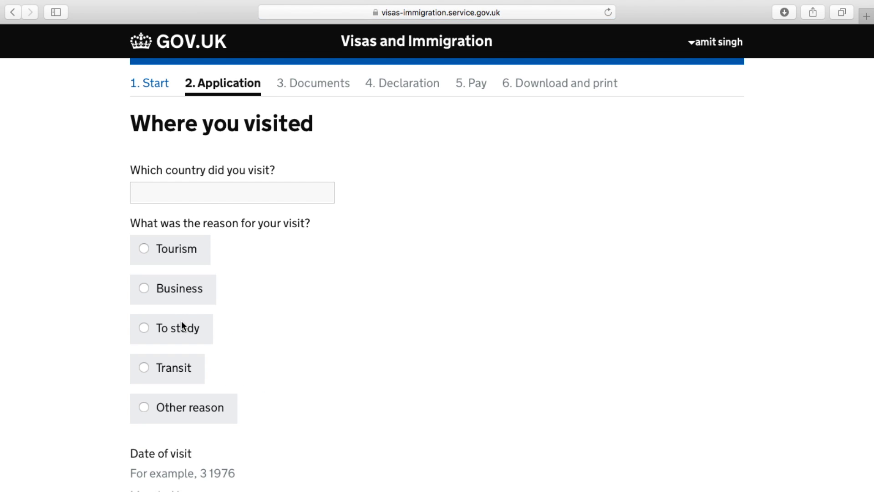
Enter United Arab Emirates as the country visited, with Tourism as the reason
click(251, 196)
click(250, 197)
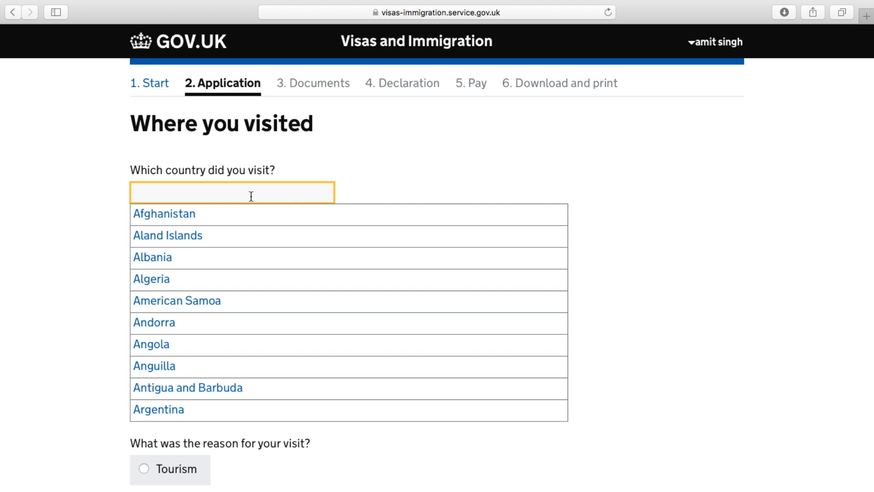
text(UNI)
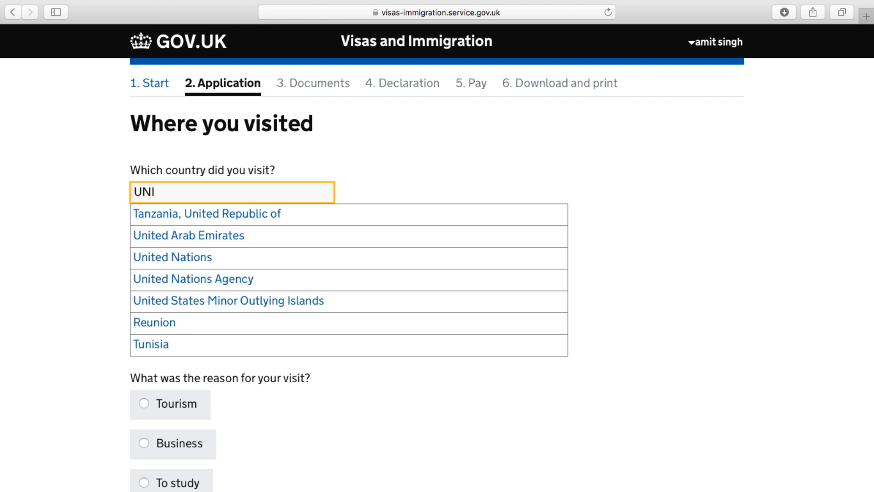
text(TED)
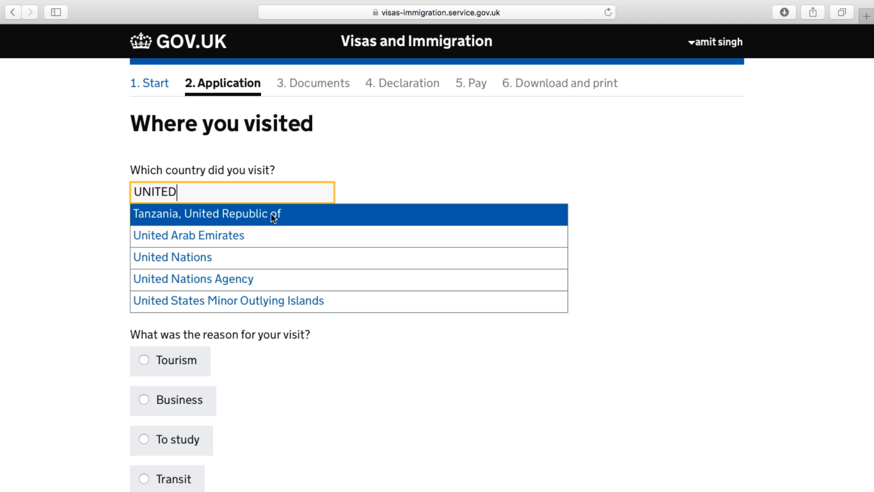
click(265, 233)
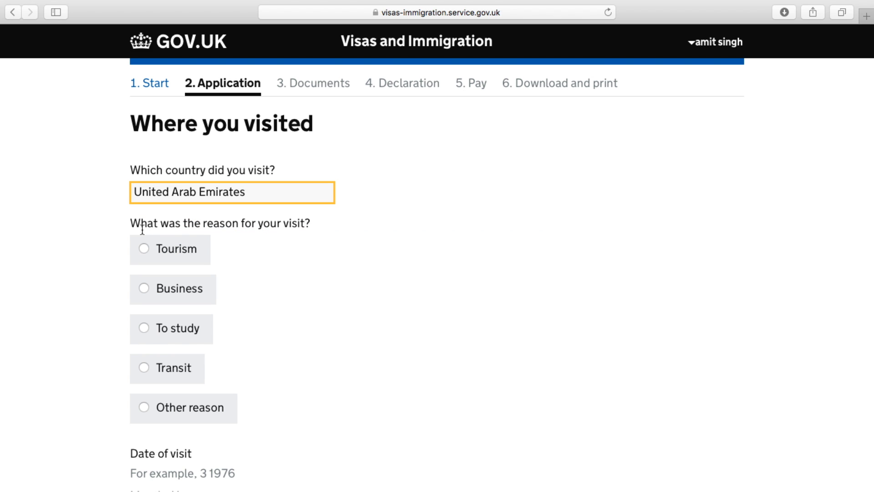
scroll(312, 246, down, 3)
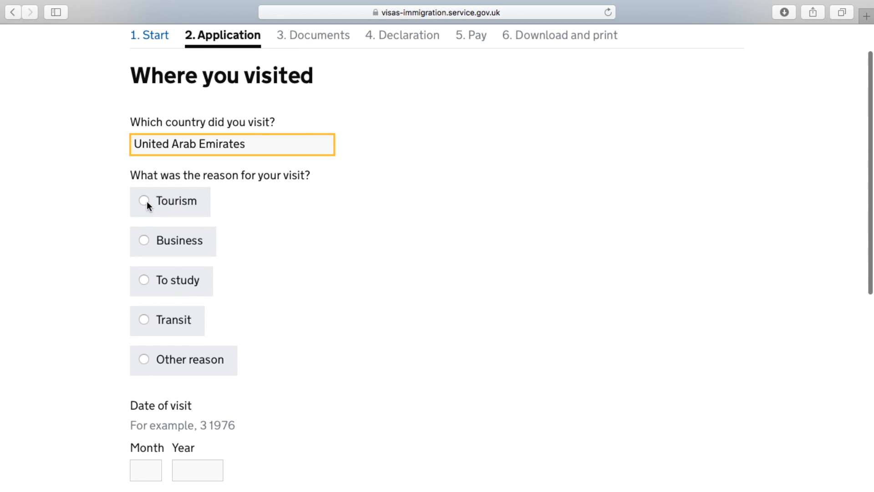
click(144, 200)
Give the visit date as 09/2015 and its length as 10 days, then save
scroll(332, 354, down, 5)
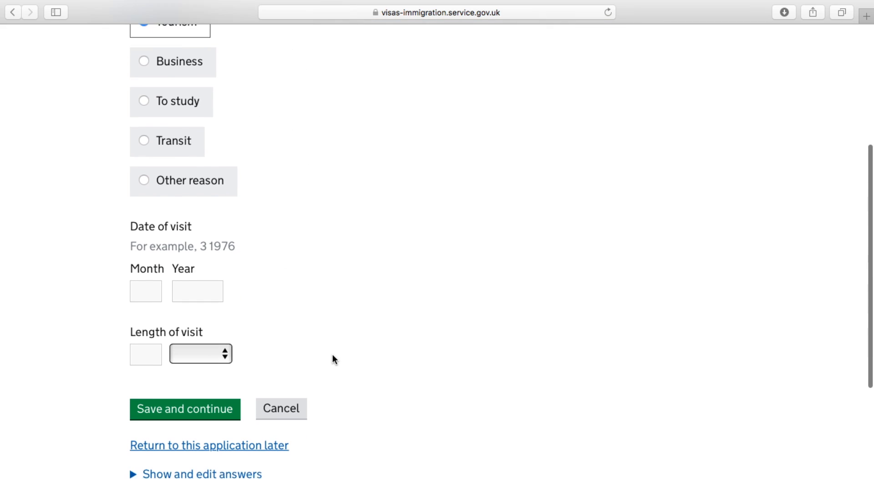
click(147, 284)
text(09)
click(195, 284)
text(2015)
click(145, 346)
click(200, 342)
click(214, 353)
click(161, 342)
text(10)
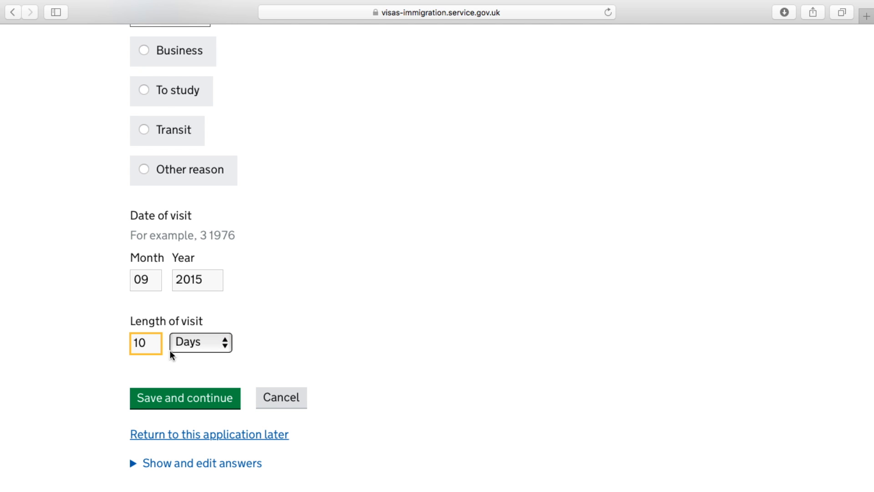
click(189, 410)
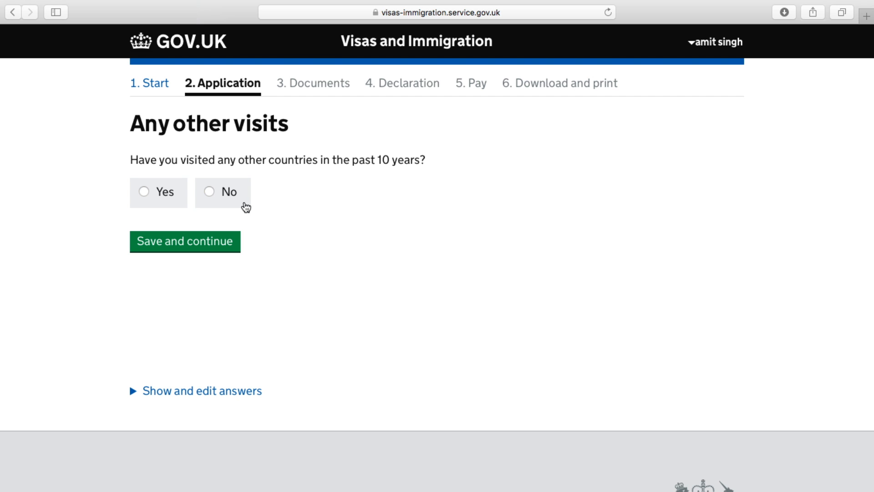
Answer No to other visits, UK immigration problems and other-country immigration problems
click(213, 195)
click(207, 250)
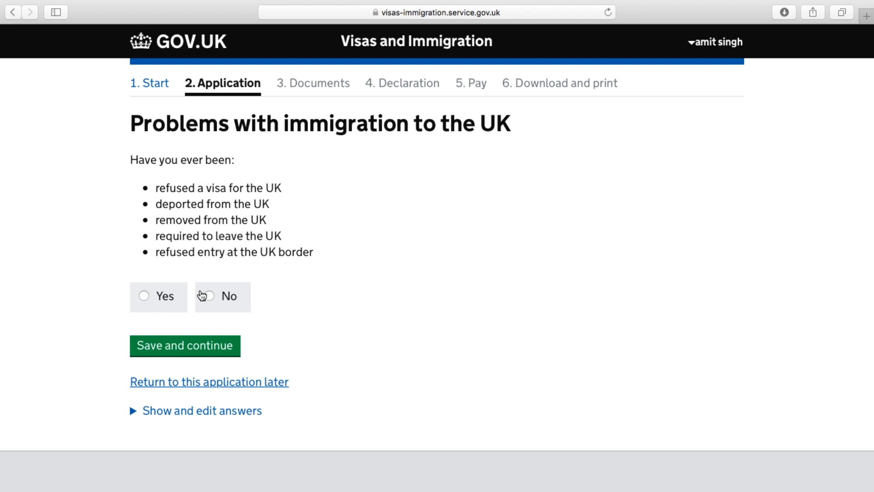
click(206, 299)
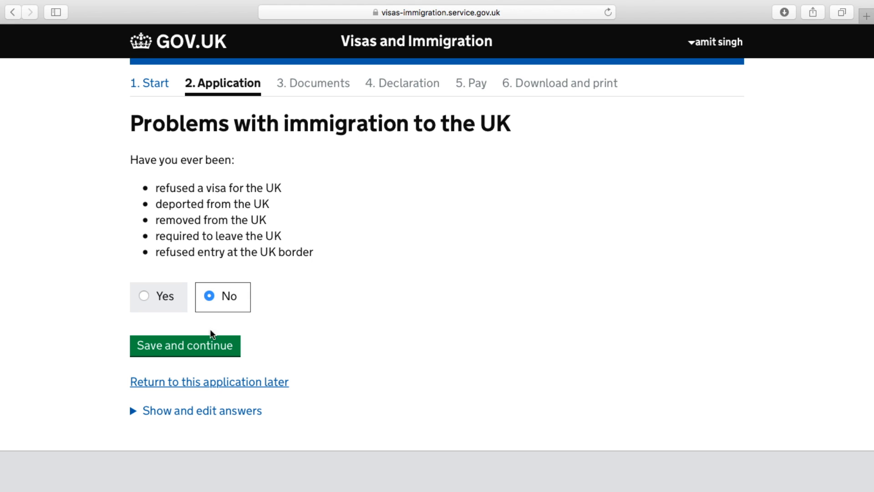
click(203, 346)
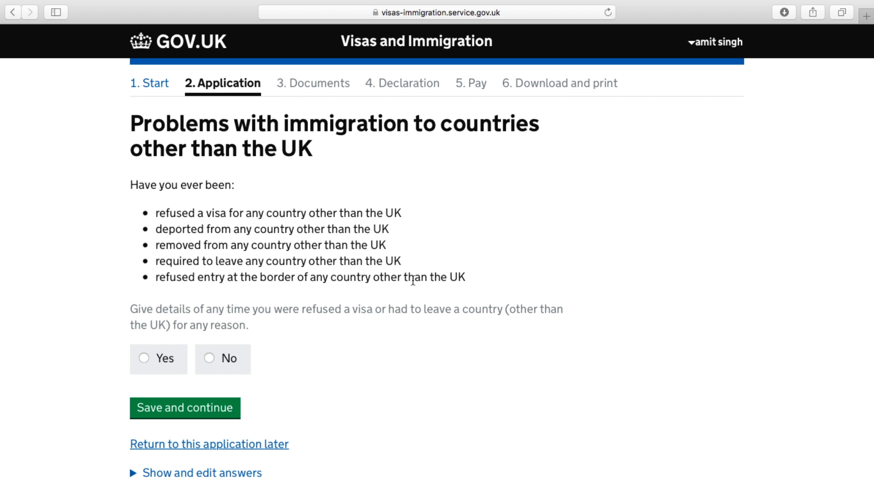
scroll(413, 280, down, 3)
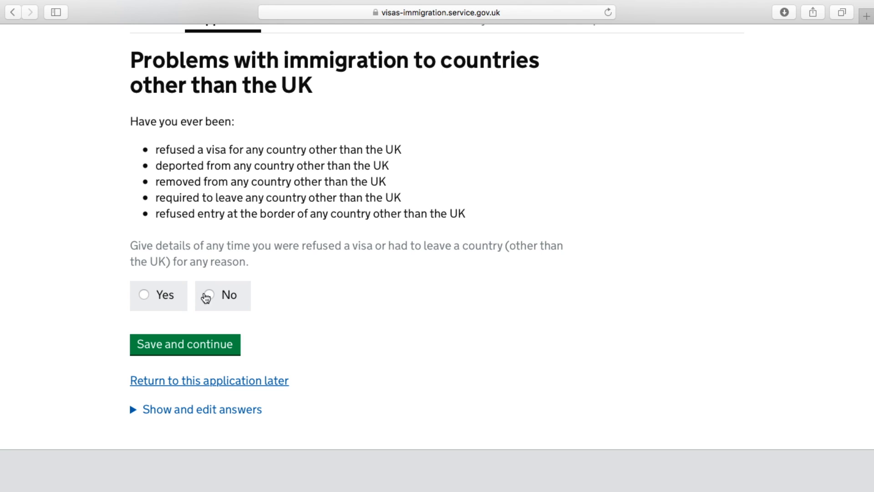
click(205, 299)
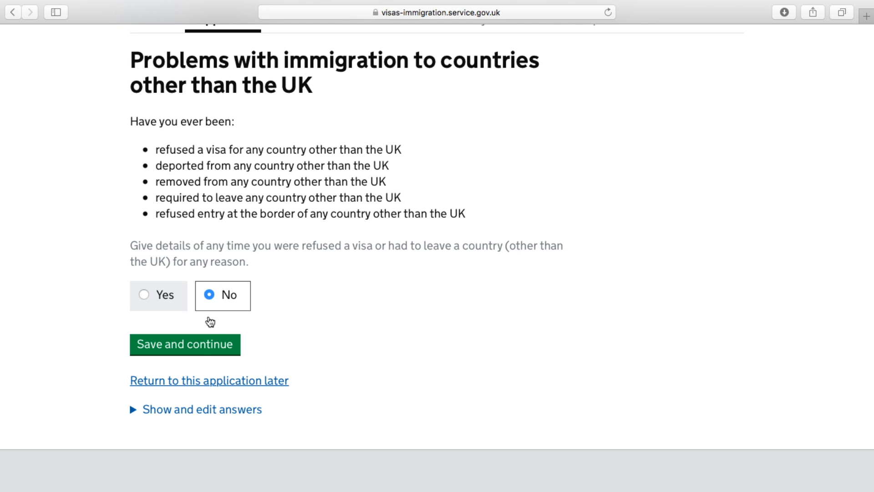
click(198, 352)
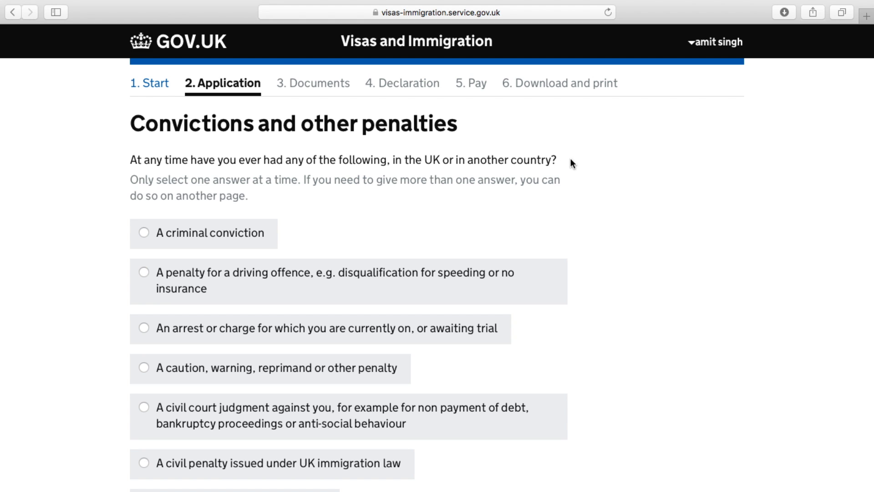
Choose 'No, I have never had any of these' for convictions and penalties, then save
scroll(593, 351, down, 3)
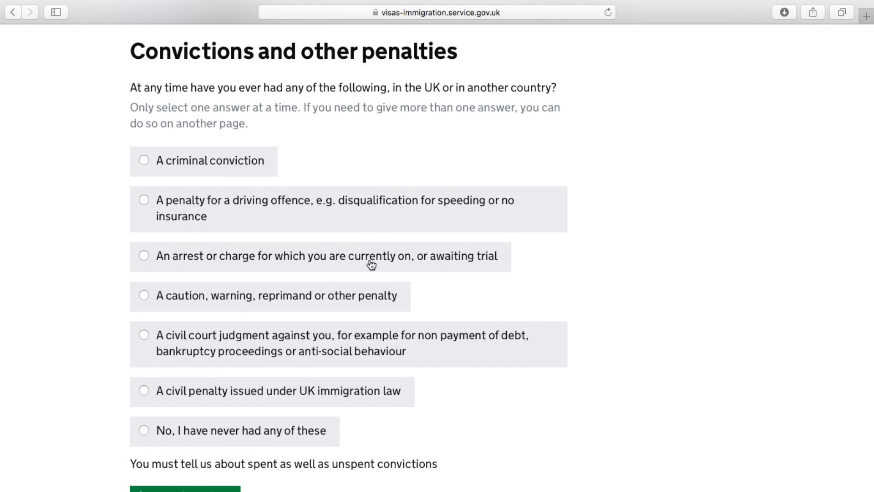
scroll(485, 407, down, 2)
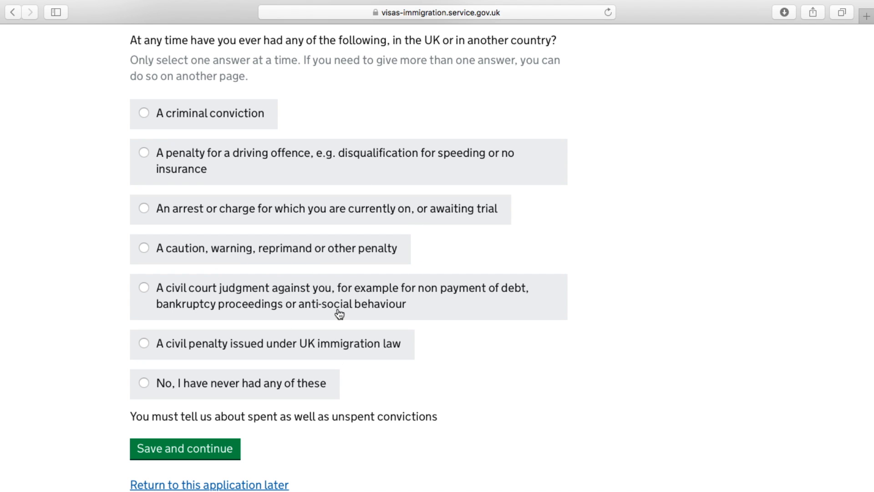
scroll(472, 374, down, 3)
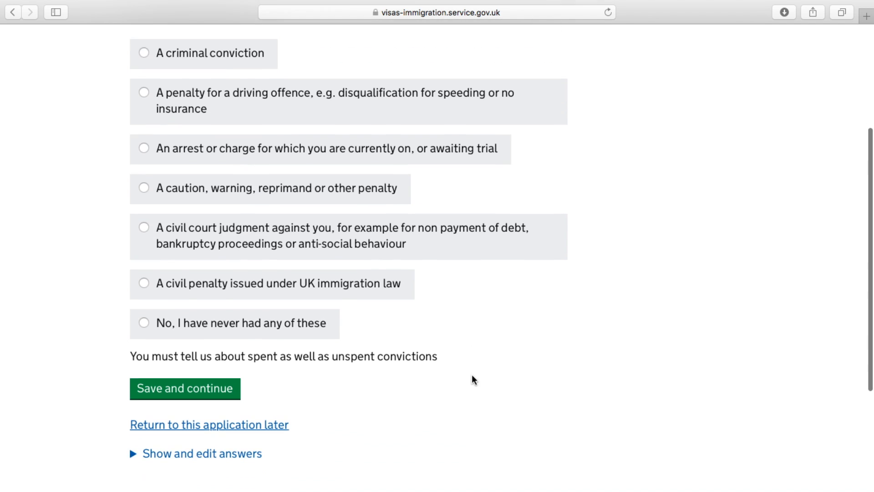
click(144, 323)
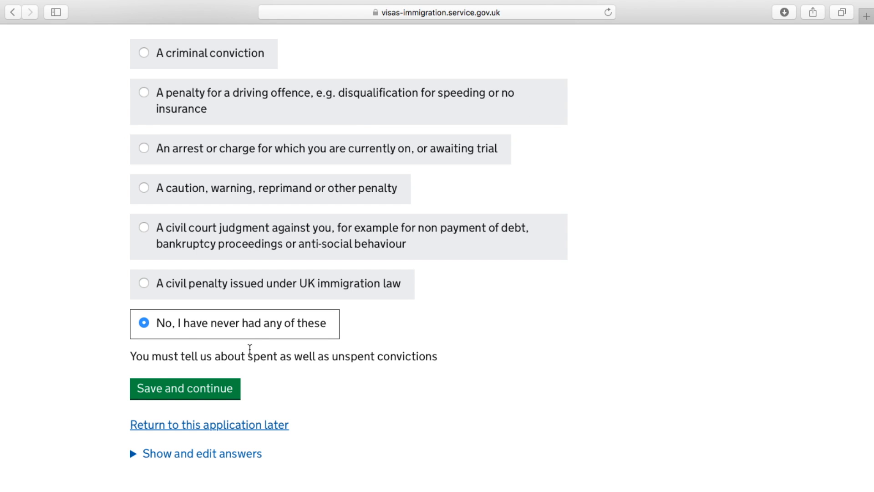
click(202, 390)
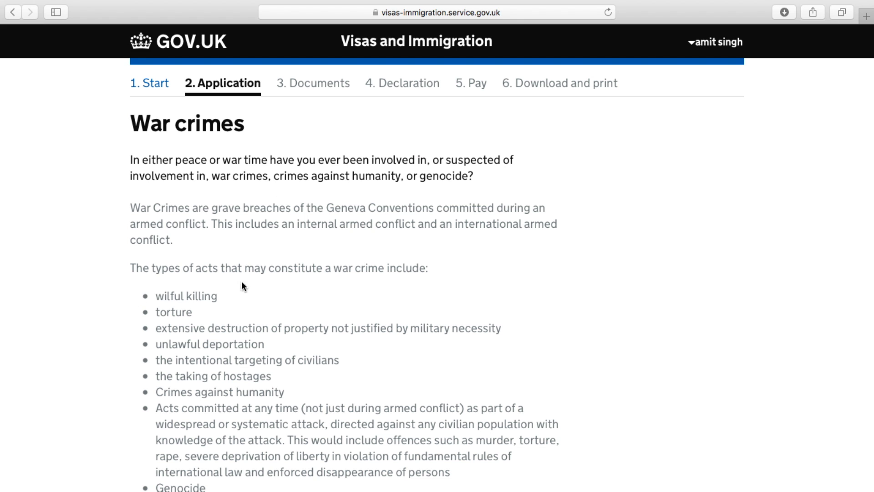
Answer No to war crimes, terrorist activities, terrorist organisations and terrorist views, saving each
scroll(290, 409, down, 5)
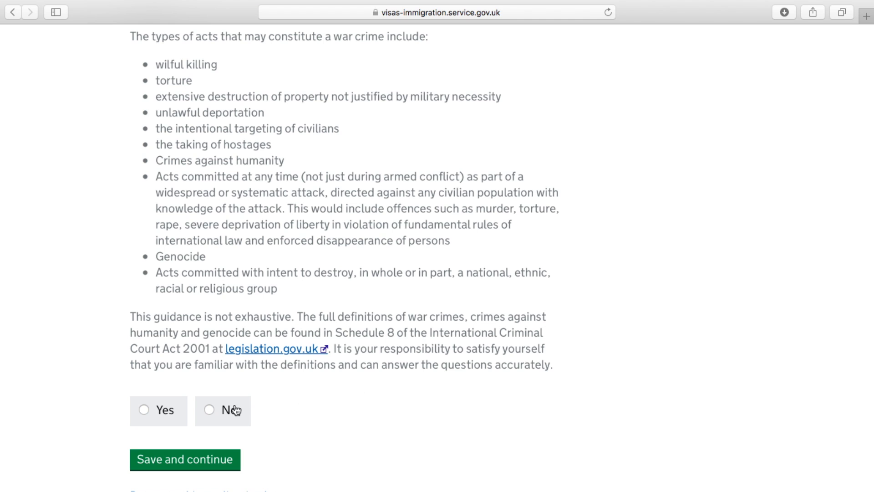
click(209, 411)
click(202, 461)
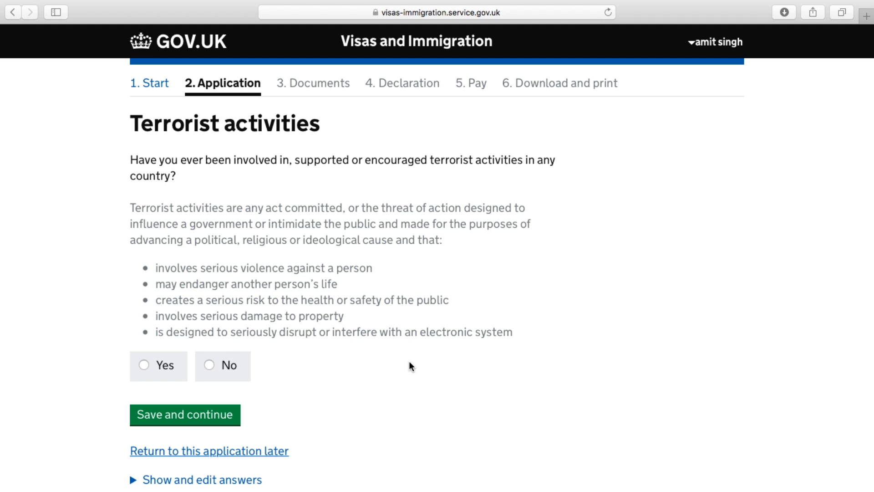
scroll(410, 365, down, 3)
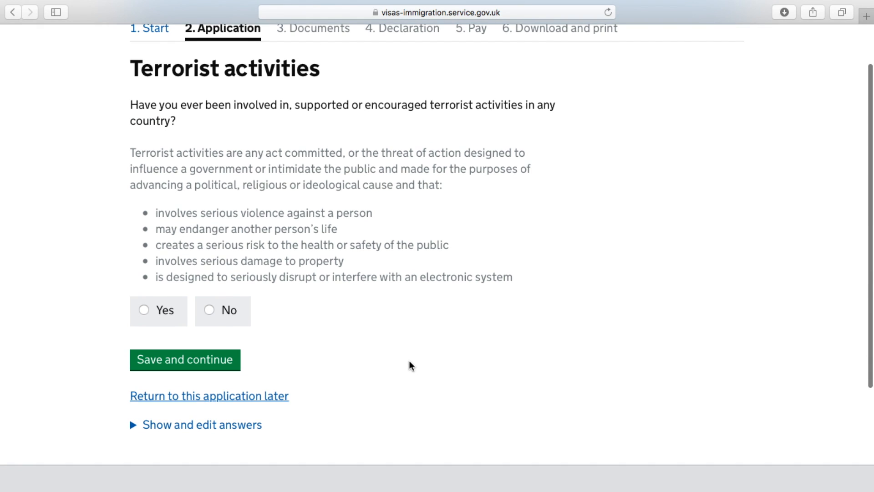
click(210, 311)
click(223, 362)
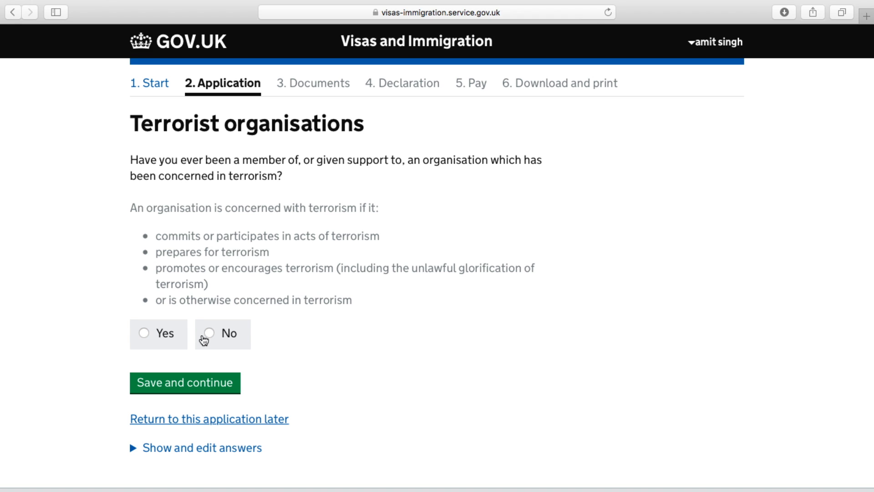
click(209, 334)
click(200, 386)
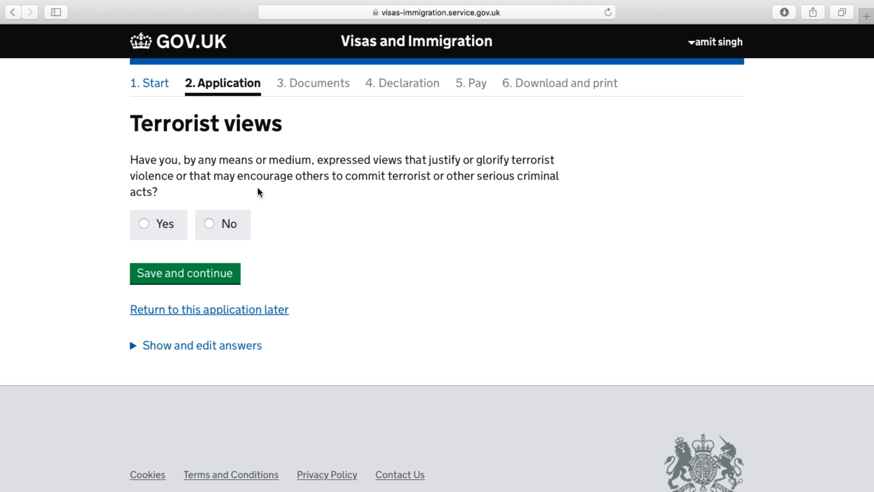
click(212, 227)
click(203, 273)
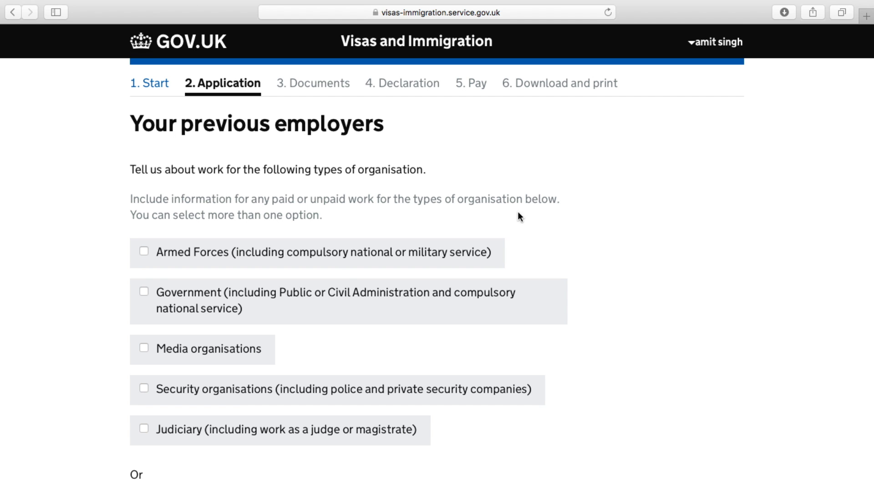
Tick 'I have not worked in any of the jobs listed above' and save
scroll(519, 214, down, 3)
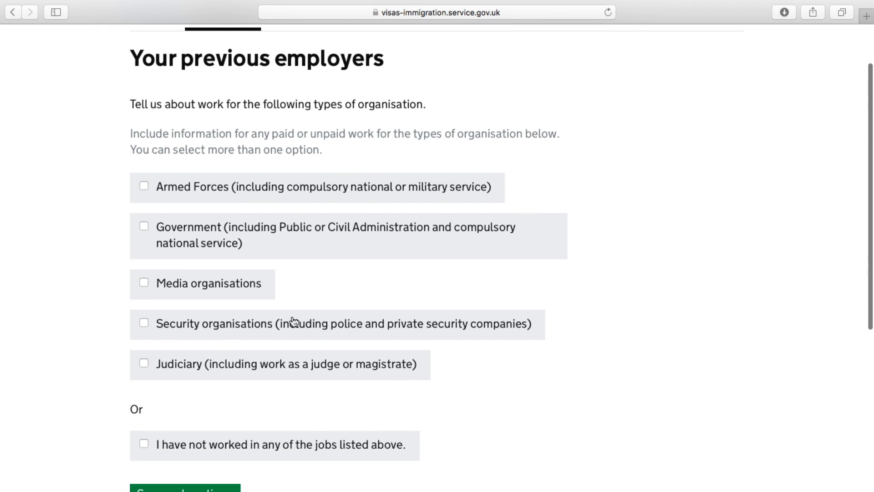
scroll(314, 364, down, 4)
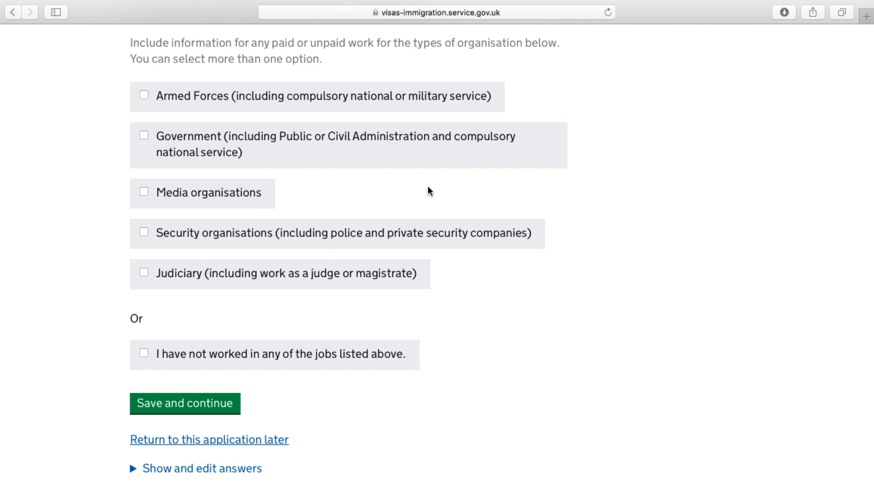
scroll(493, 299, down, 4)
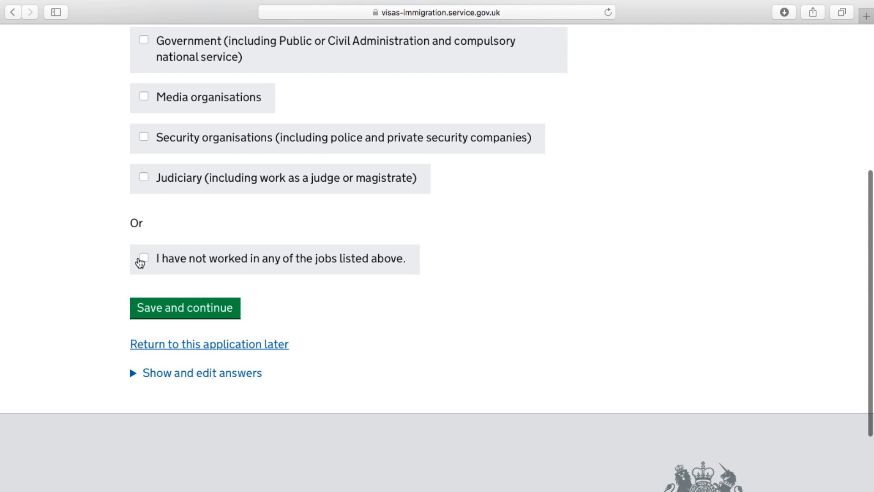
click(141, 258)
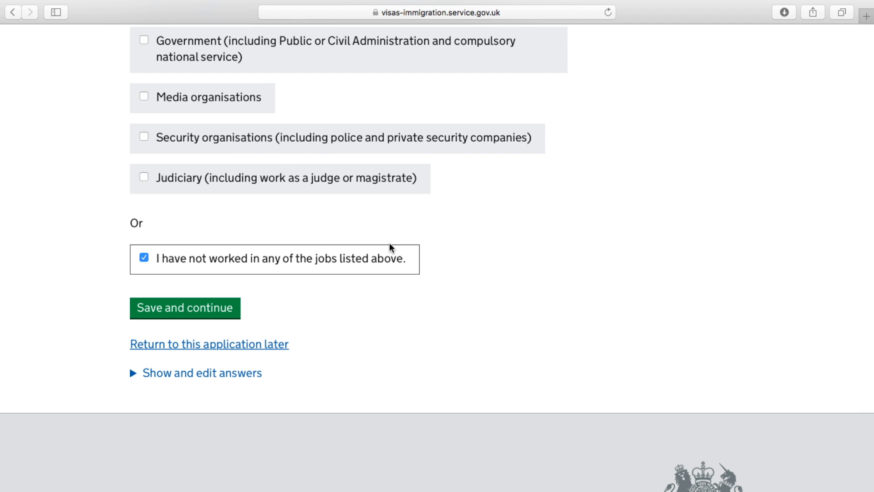
click(220, 314)
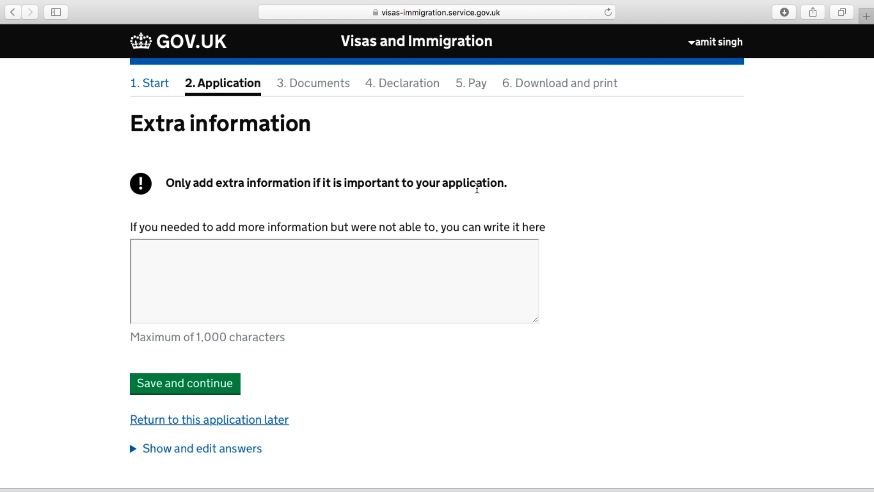
Enter NIL as the extra information and save
click(408, 267)
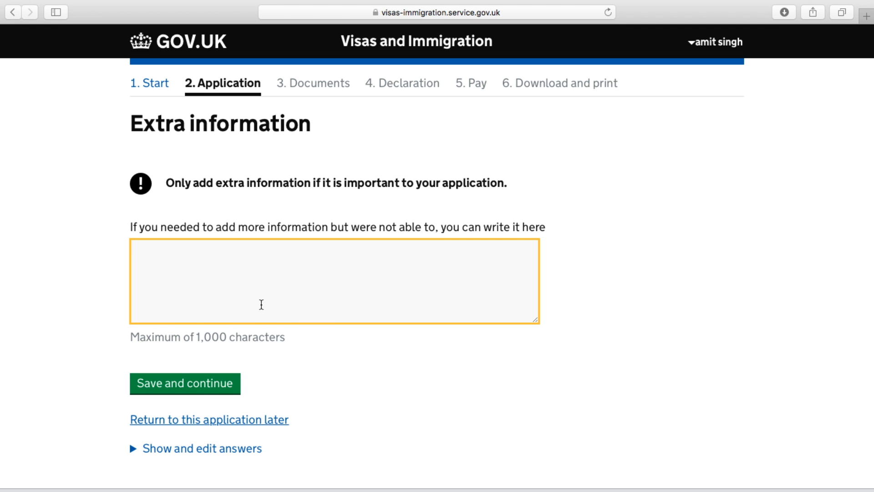
text(NIL)
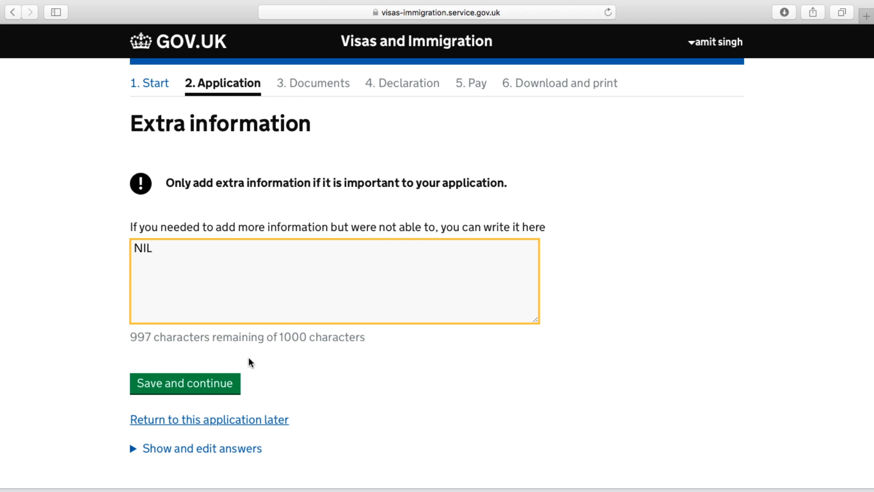
click(222, 381)
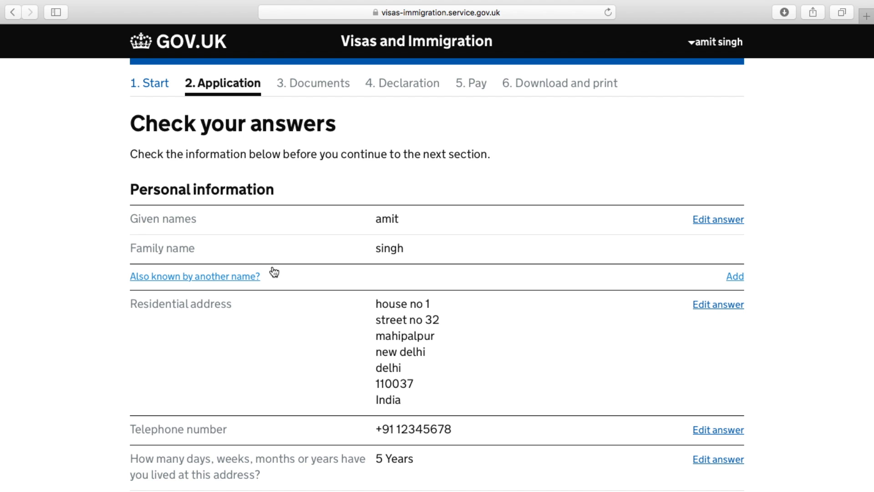
Review the Check your answers summary to the bottom and continue to Documents
scroll(841, 281, down, 15)
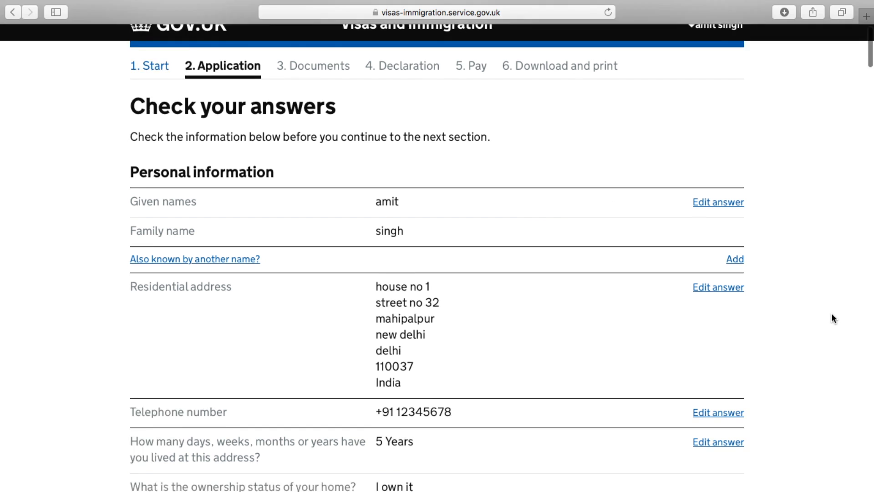
scroll(833, 313, down, 12)
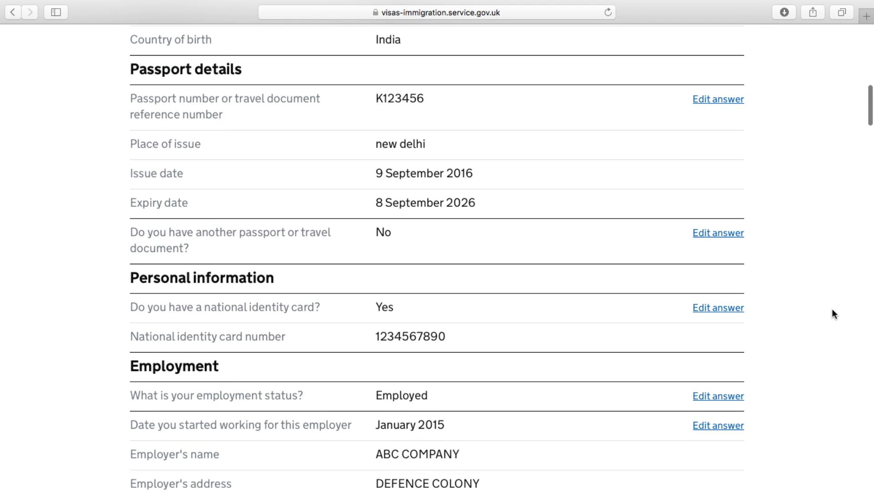
scroll(833, 314, down, 10)
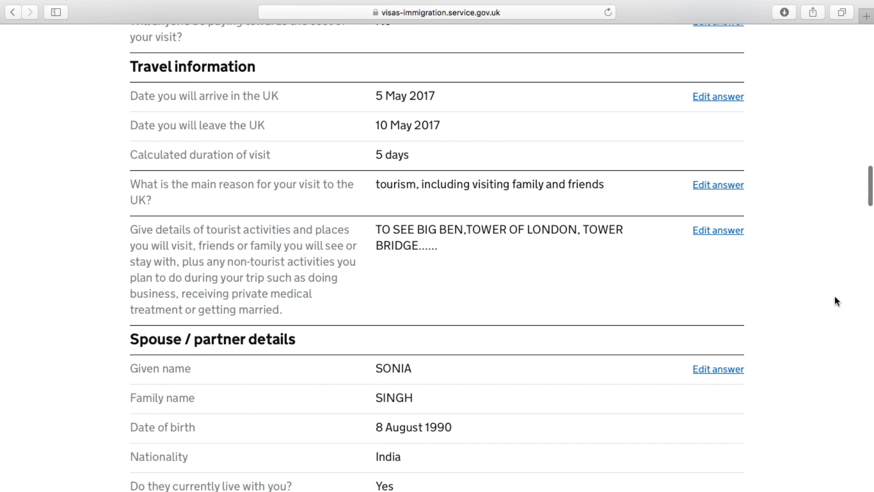
scroll(845, 269, down, 5)
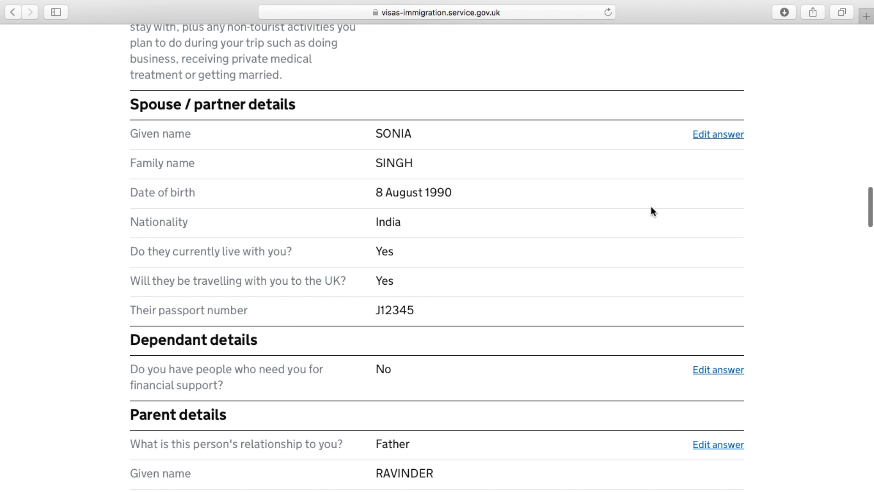
scroll(768, 248, down, 8)
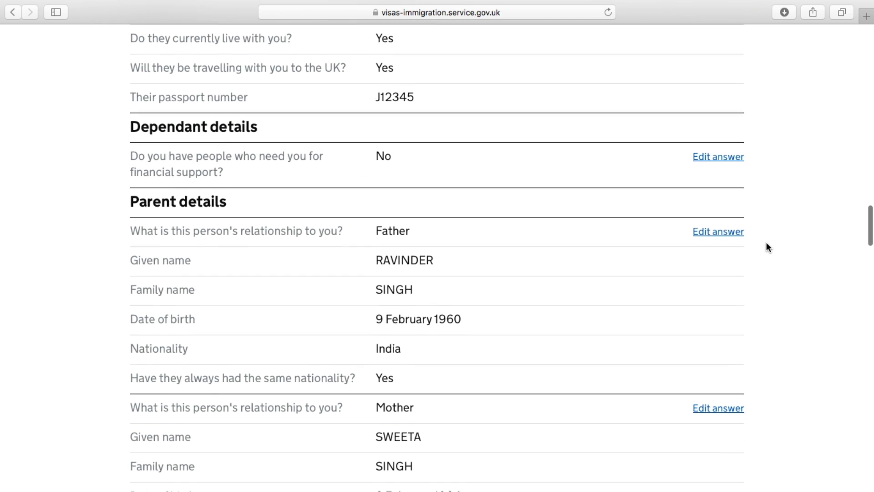
scroll(768, 236, down, 2)
scroll(769, 230, down, 20)
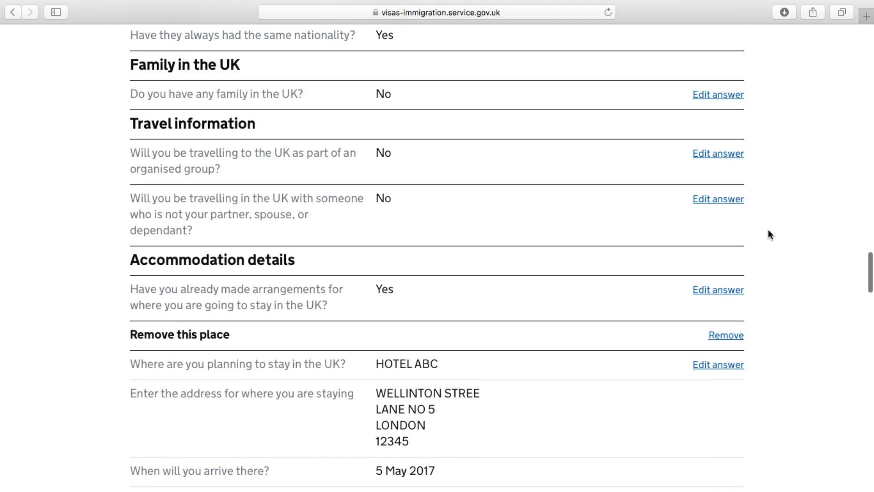
scroll(770, 200, down, 20)
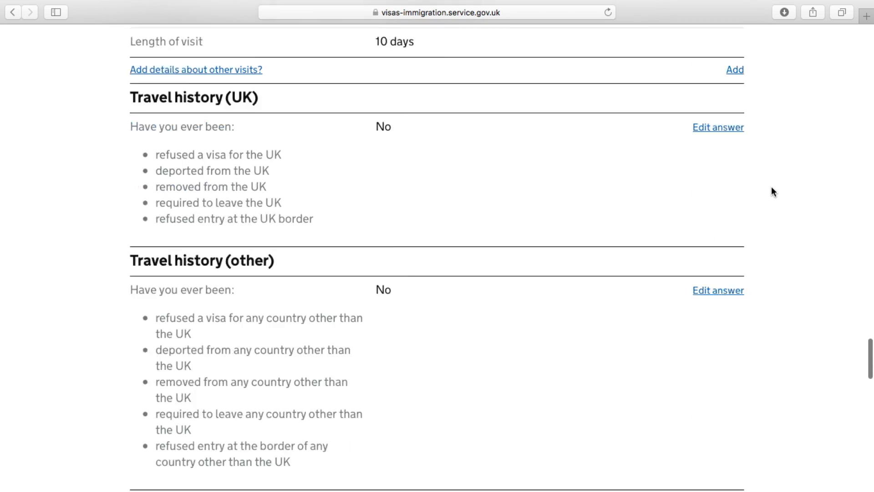
scroll(771, 187, down, 10)
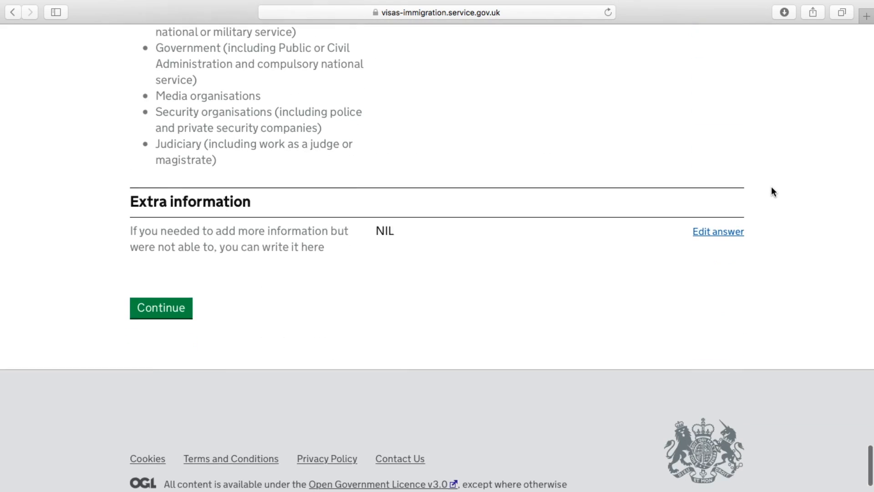
click(163, 294)
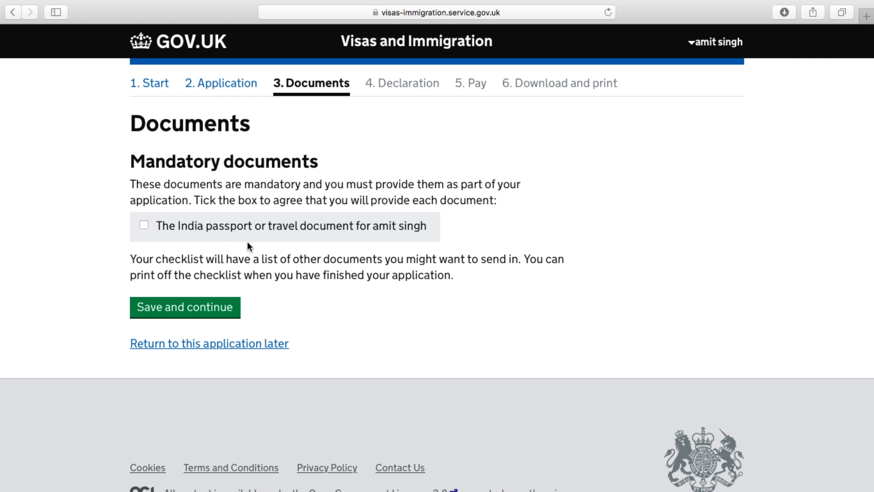
Agree to provide the passport or travel document and save
click(144, 225)
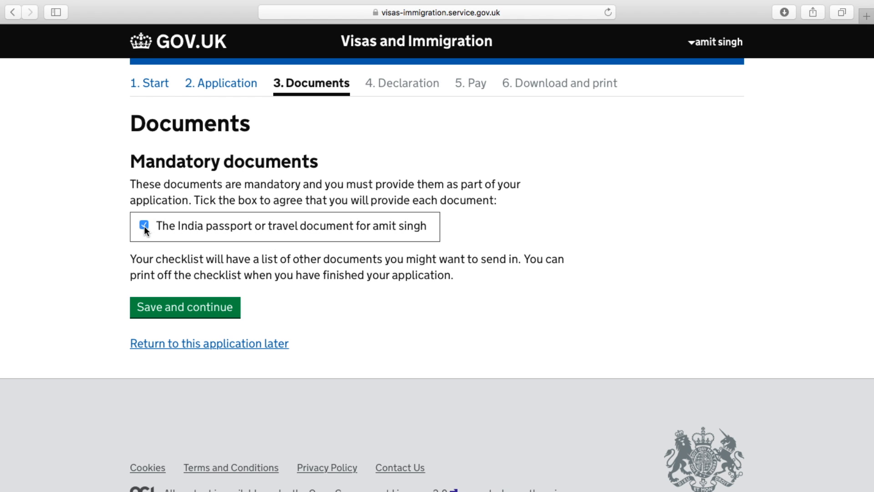
click(217, 310)
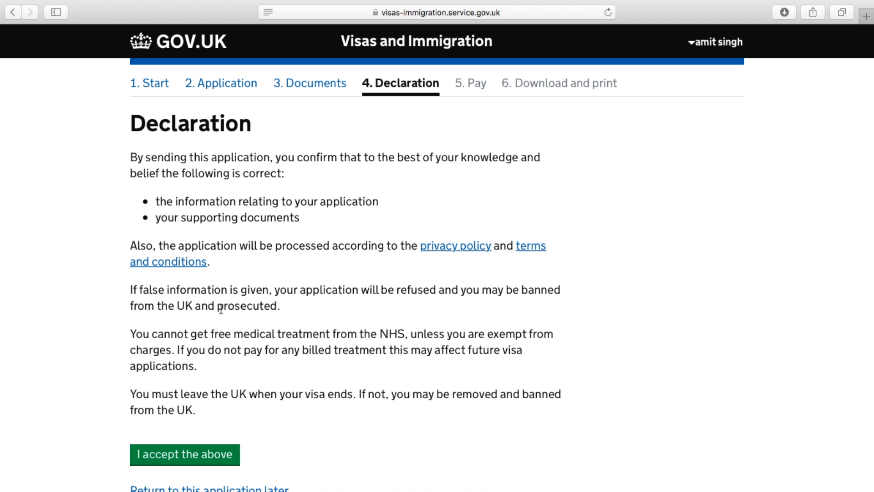
Accept the application declaration with "I accept the above"
scroll(324, 386, down, 3)
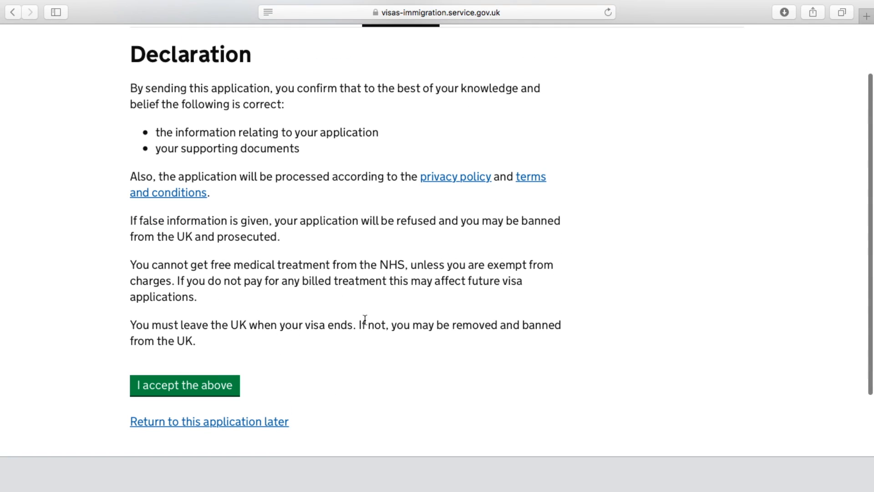
click(187, 386)
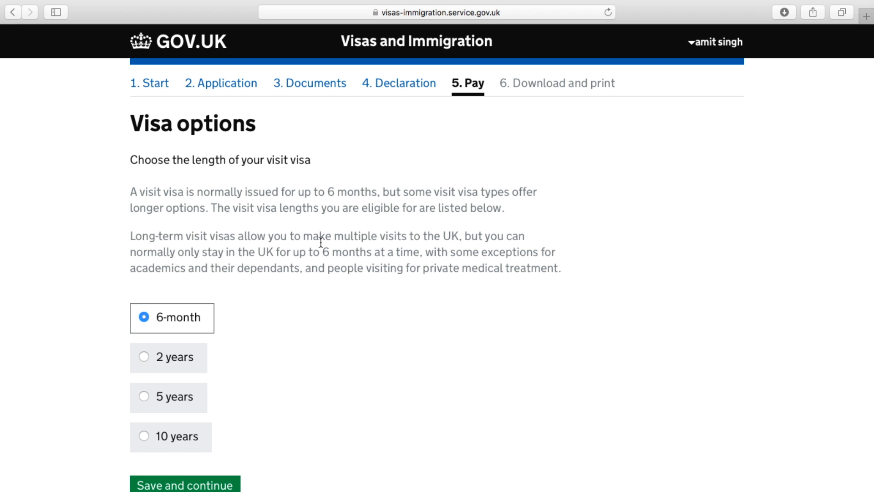
Save 6 months as the visit visa length
scroll(320, 241, down, 3)
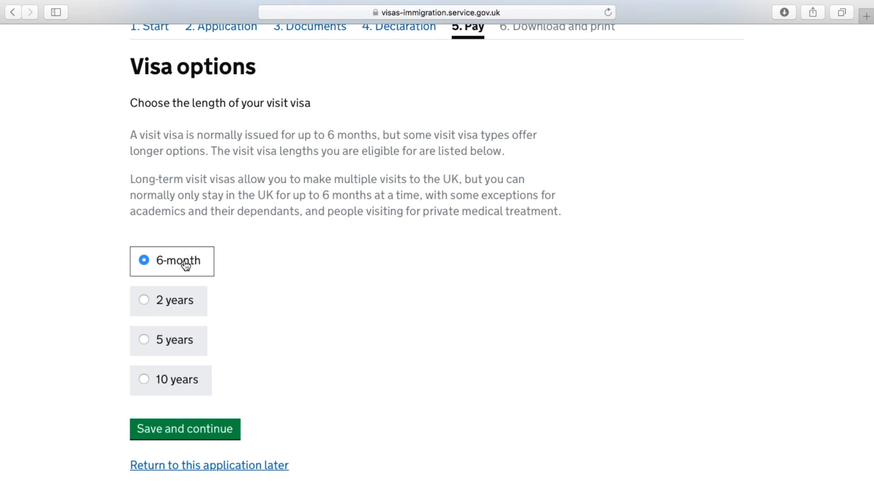
click(210, 434)
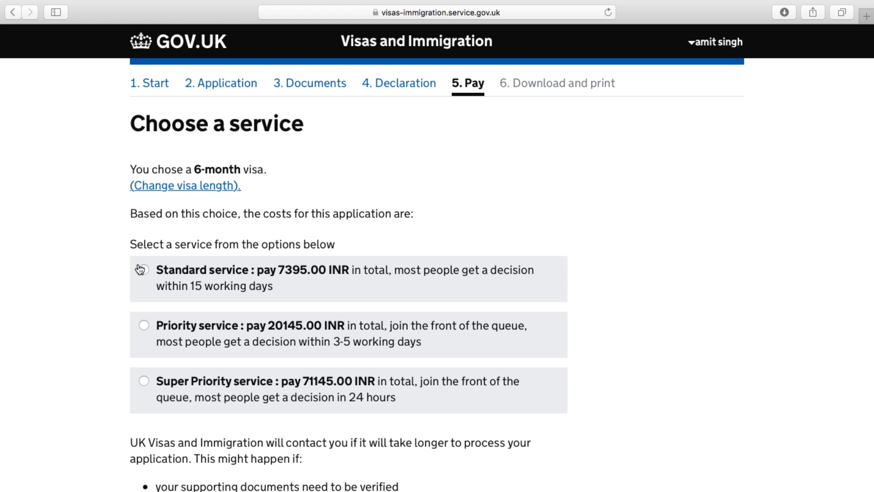
Choose the Standard service at 7395.00 INR and save the choice
scroll(162, 223, down, 1)
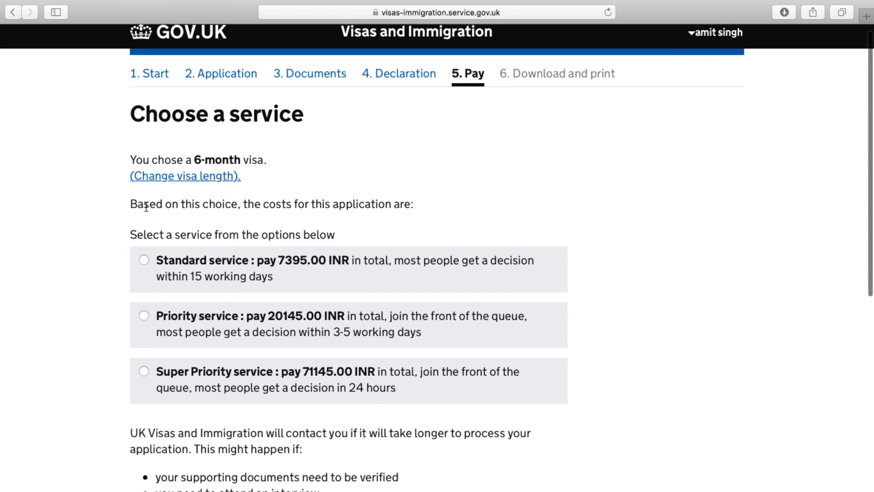
scroll(293, 282, down, 4)
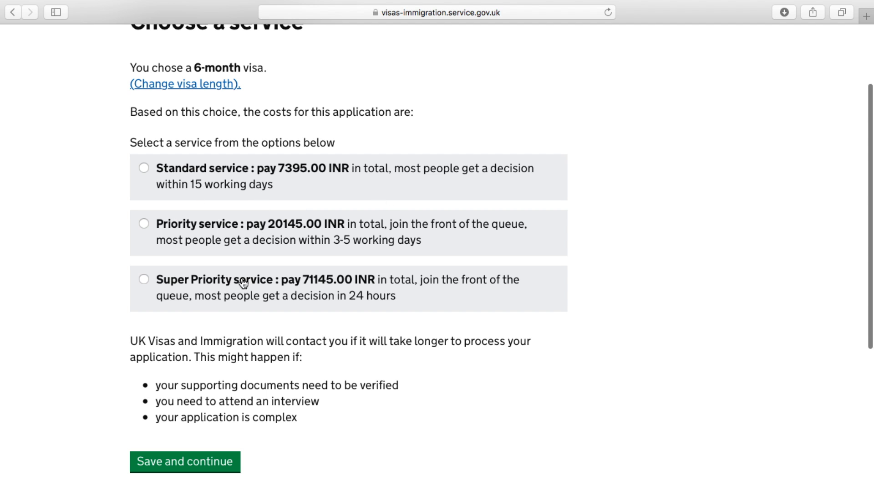
click(144, 168)
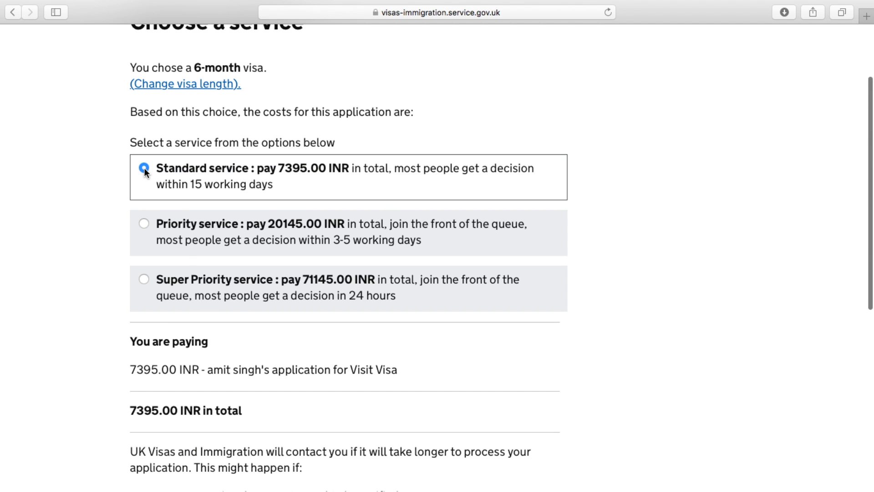
scroll(444, 336, down, 4)
scroll(445, 336, down, 2)
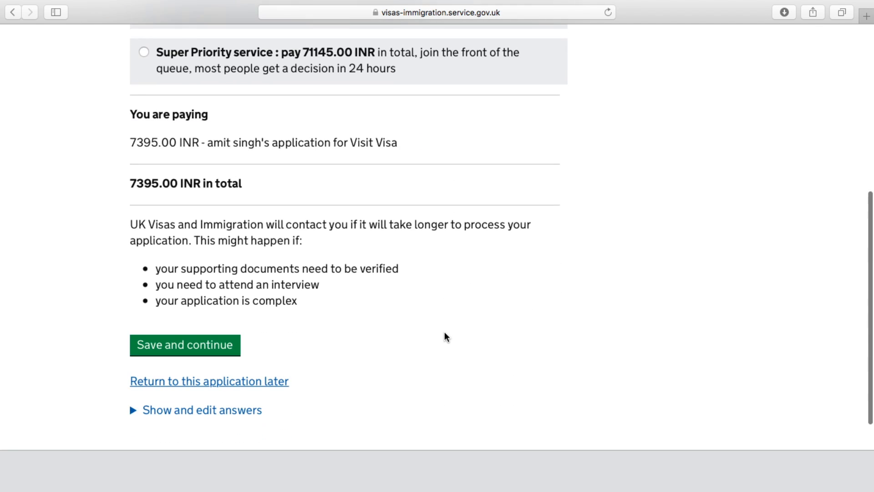
click(211, 341)
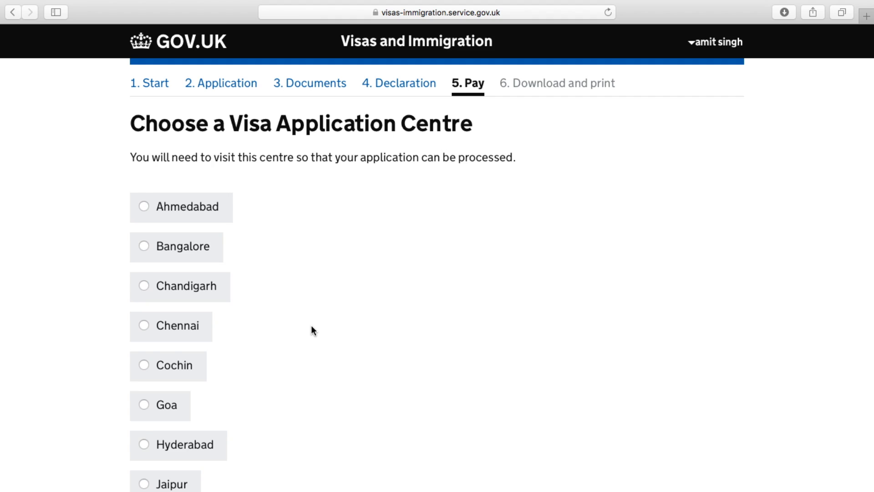
Select New Delhi as the Visa Application Centre and save it
scroll(312, 330, down, 5)
scroll(311, 329, down, 3)
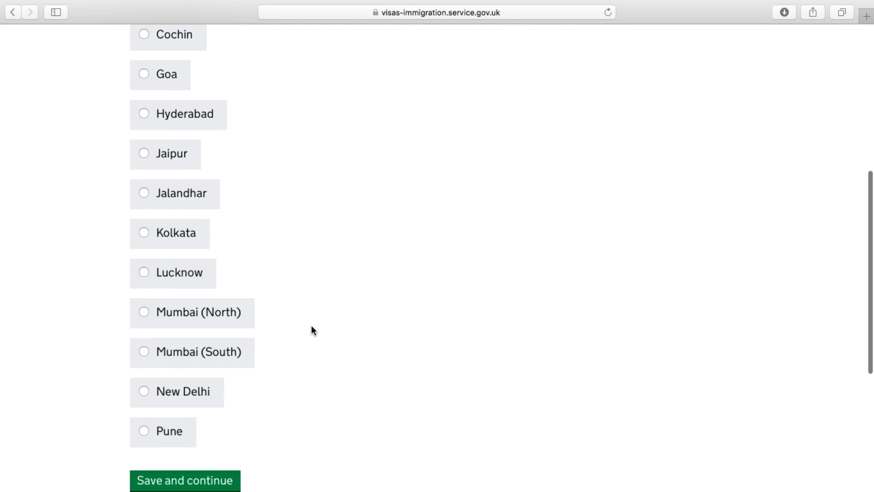
click(146, 389)
scroll(345, 385, down, 3)
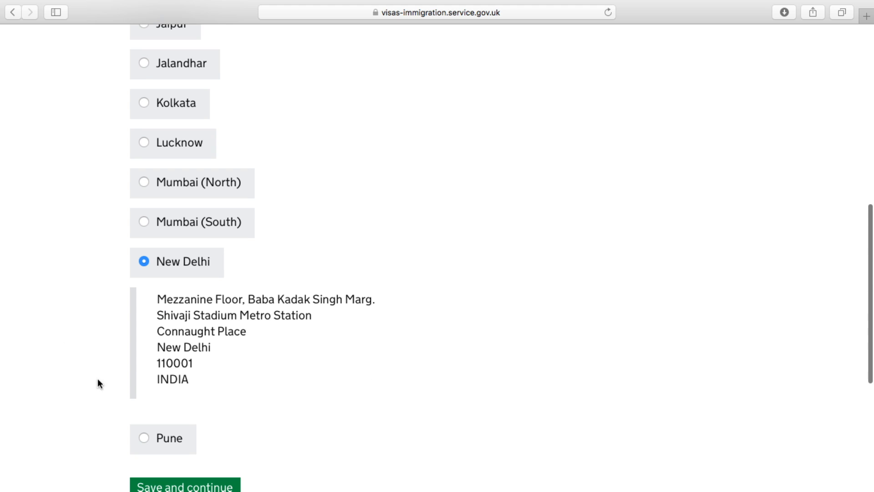
scroll(273, 377, down, 3)
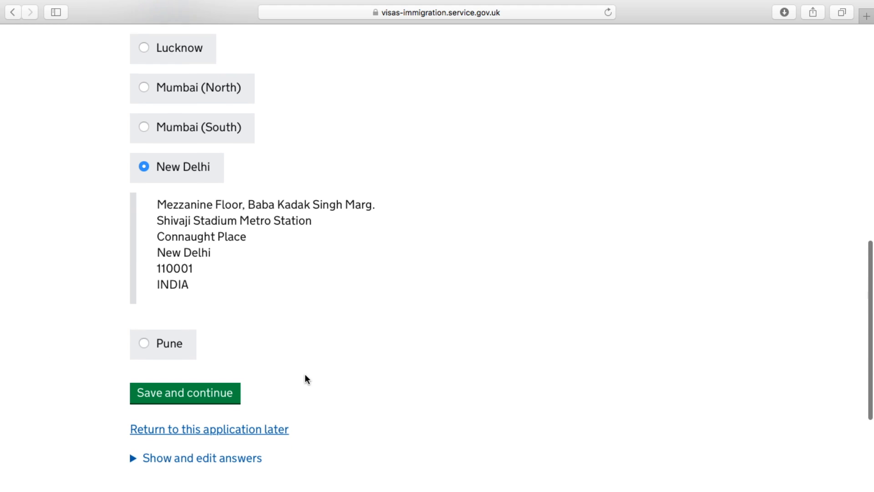
click(217, 393)
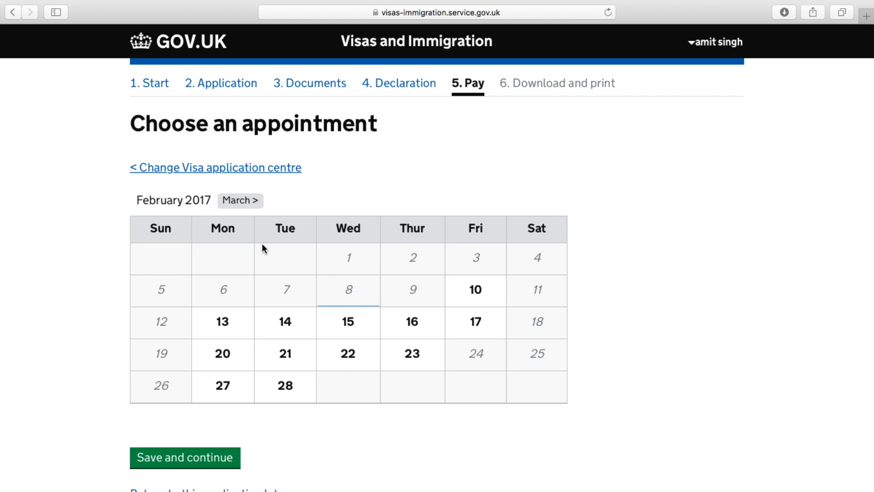
Book the New Delhi appointment for 14:00 on 1 March 2017 and save it
click(242, 205)
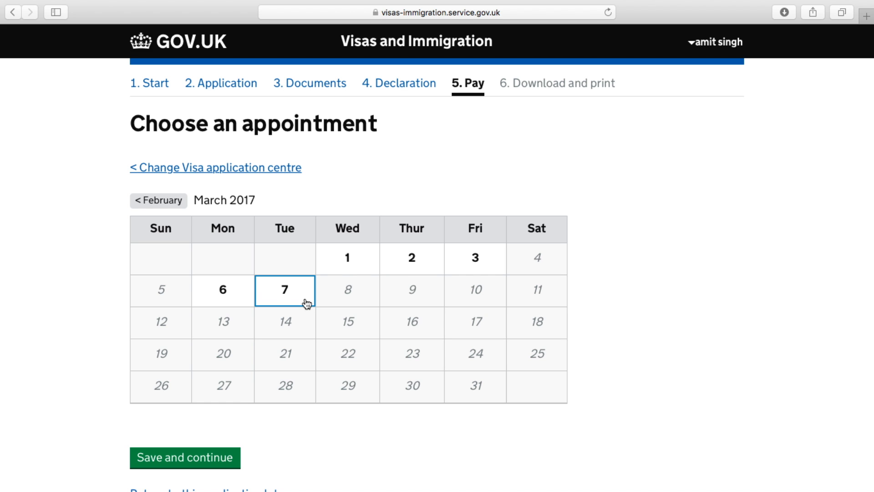
click(306, 303)
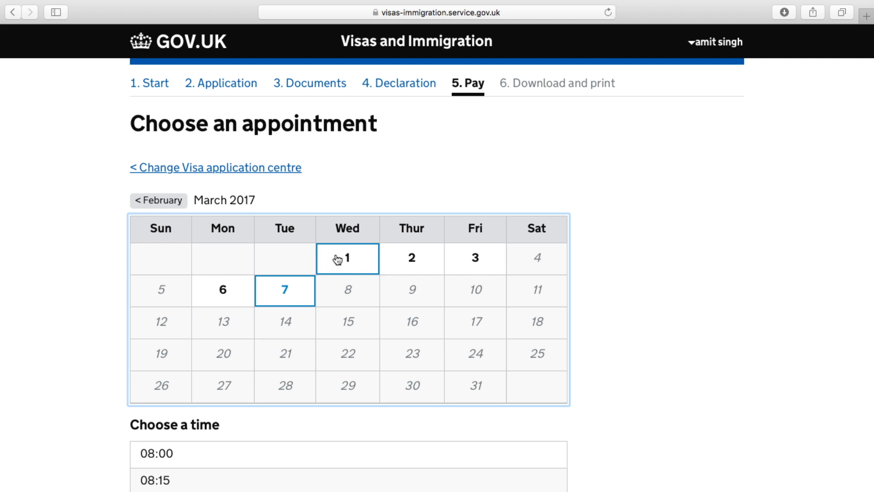
click(349, 262)
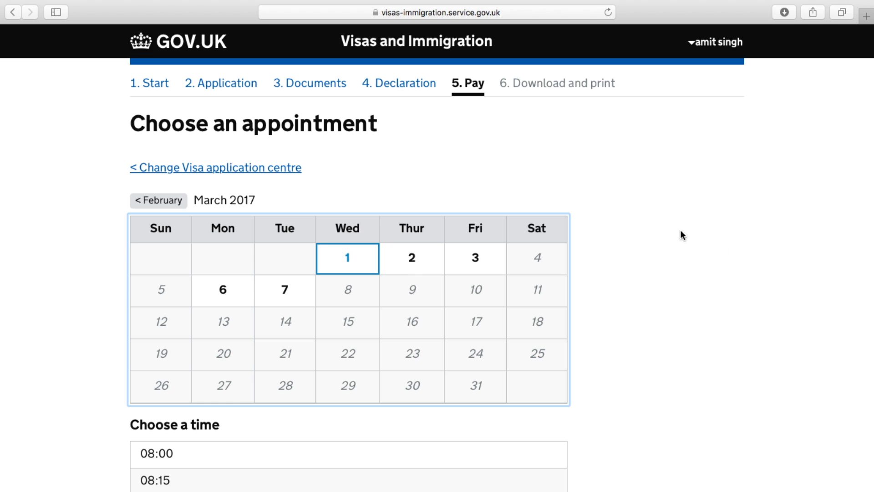
scroll(765, 277, down, 5)
scroll(765, 280, down, 3)
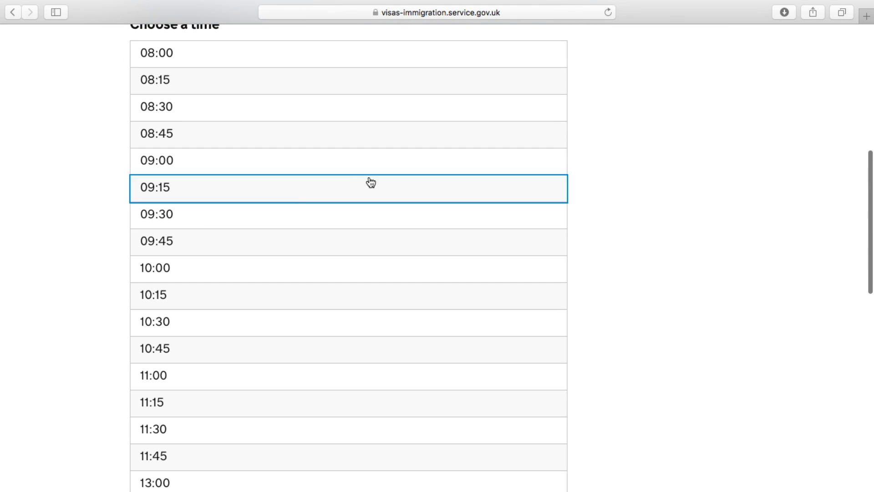
scroll(300, 334, down, 5)
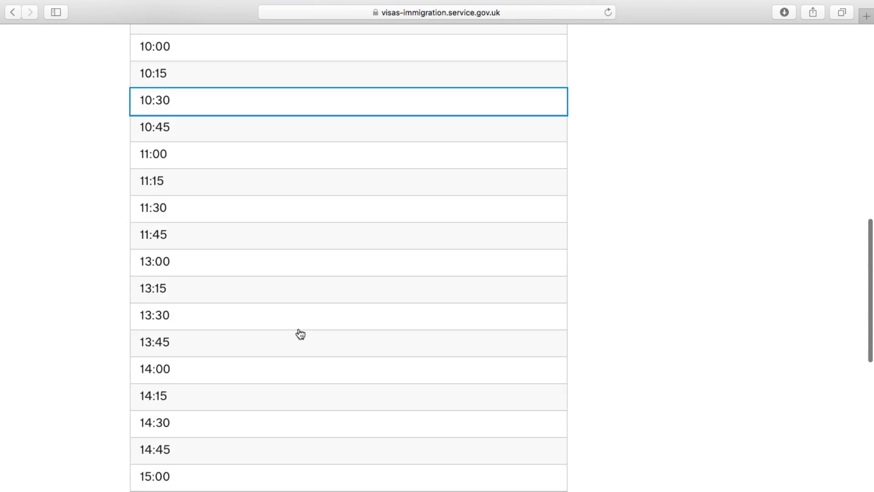
click(300, 334)
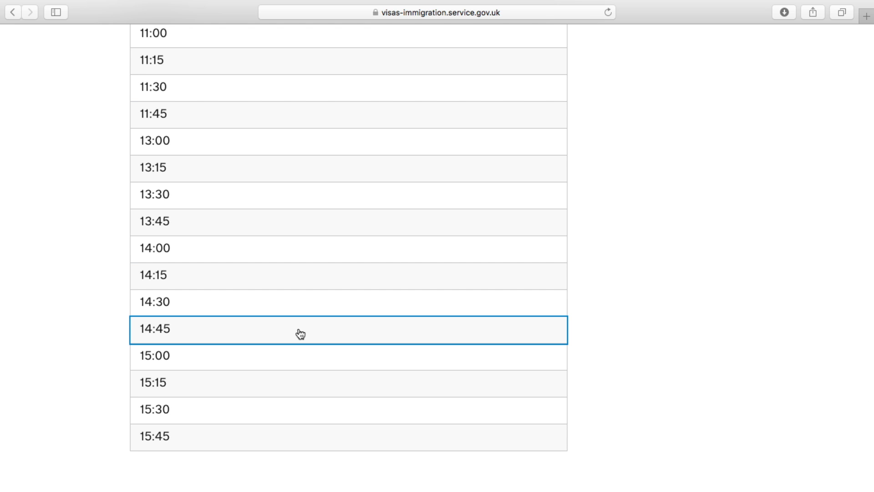
click(243, 249)
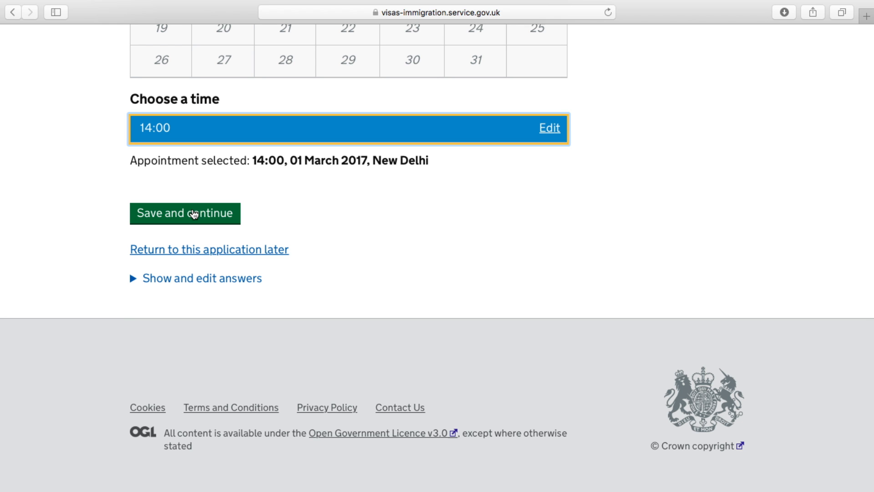
click(196, 213)
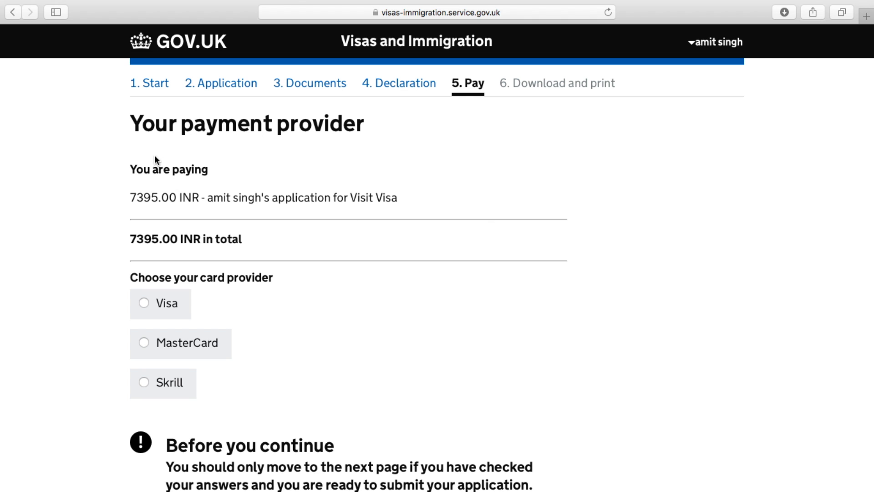
Pick Visa as the card provider and continue to Worldpay to pay INR 7,395.00
scroll(354, 357, down, 10)
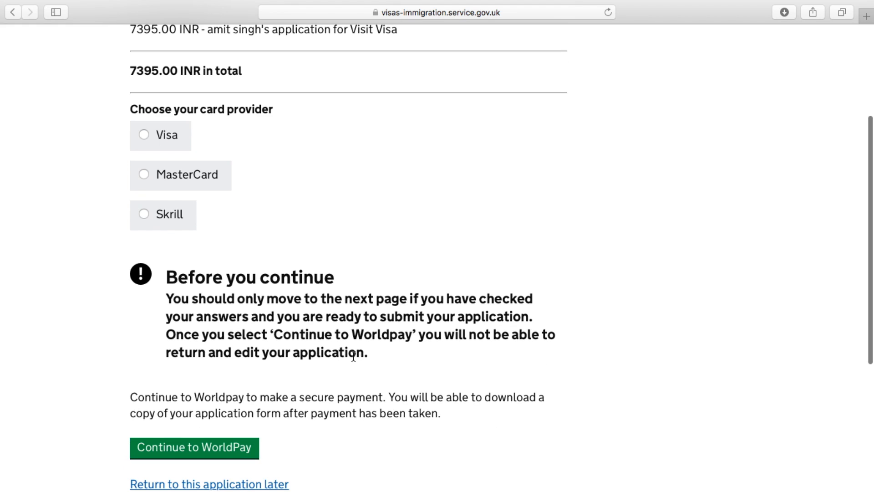
scroll(354, 360, up, 8)
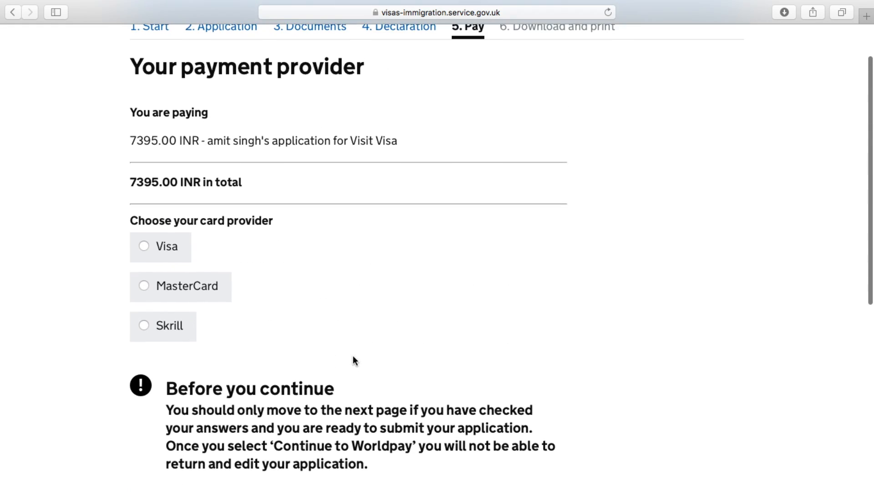
scroll(355, 361, up, 1)
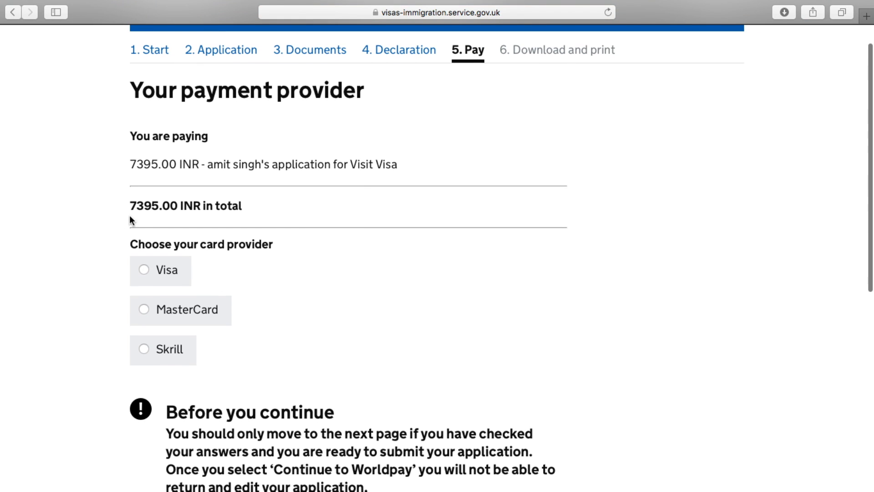
click(144, 270)
scroll(386, 304, down, 5)
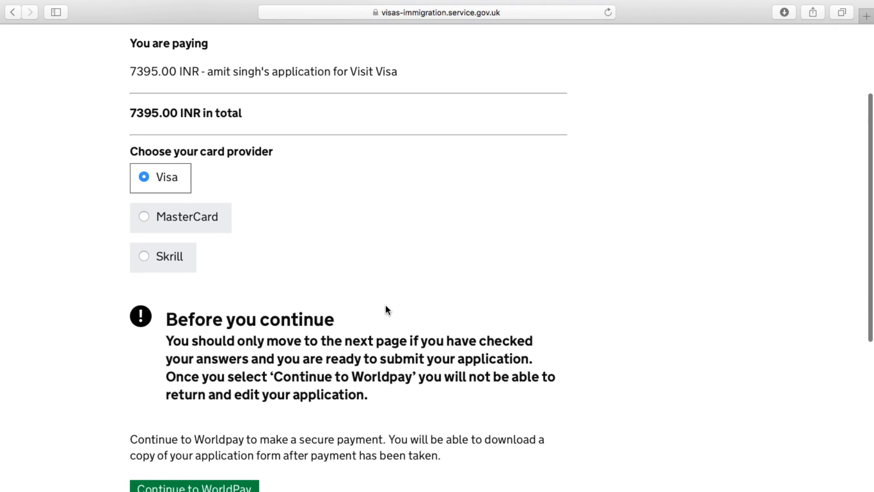
scroll(386, 308, down, 5)
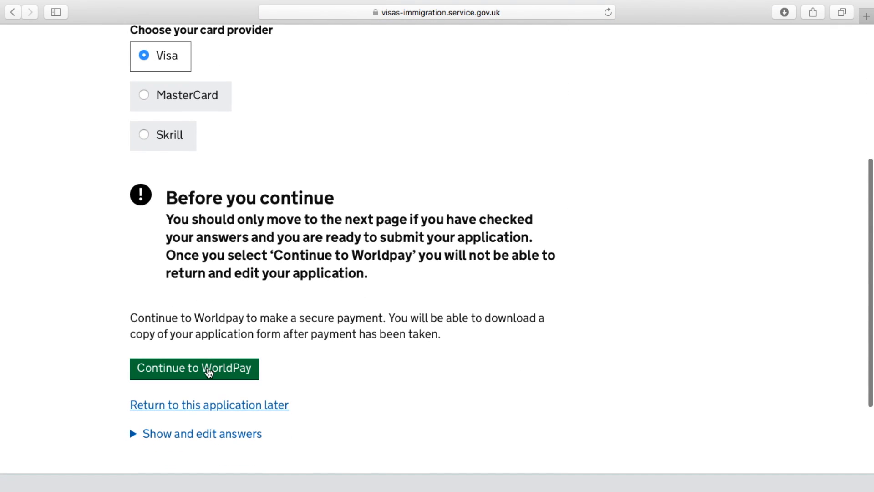
click(209, 371)
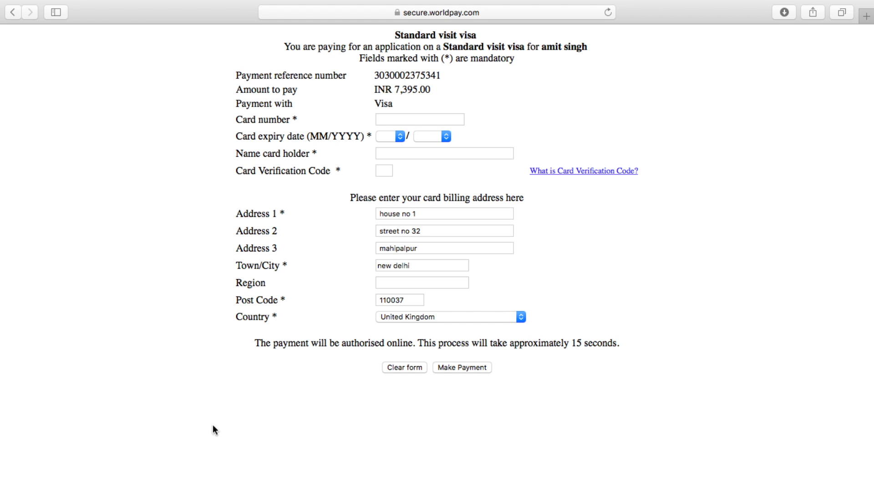
click(384, 119)
click(639, 101)
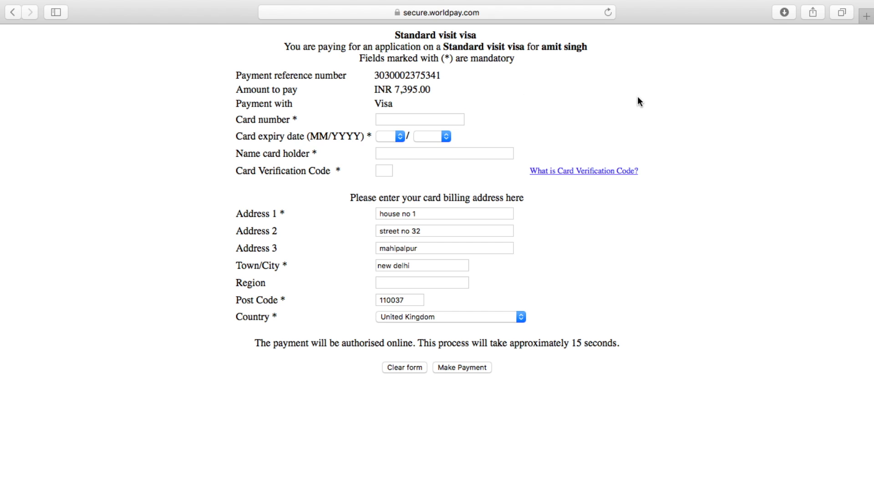